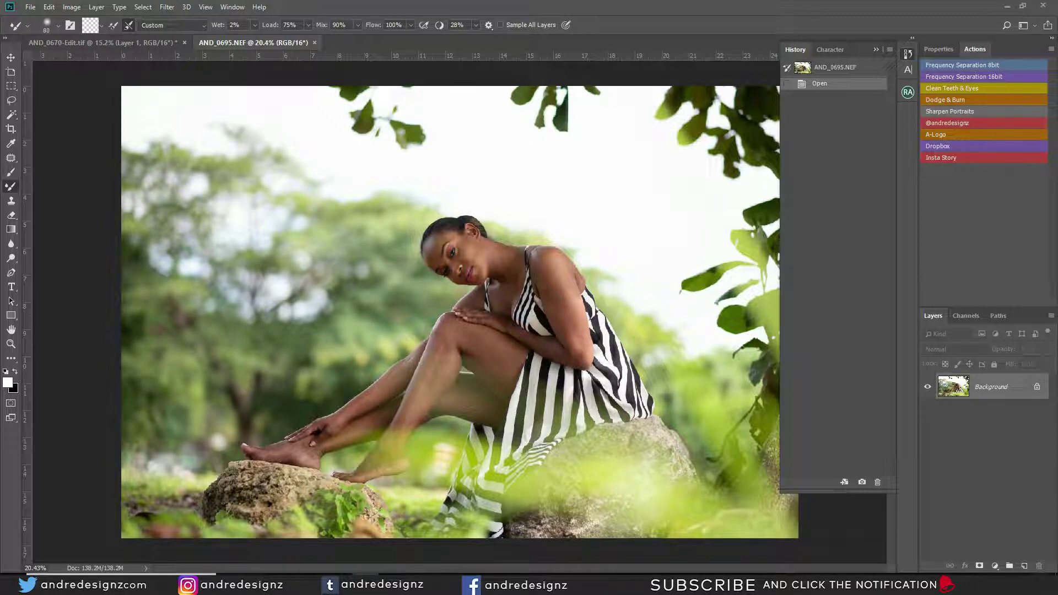
- Inspect the subject in the AND_0695.NEF photo and check its camera data in the file information
scroll(537, 286, up, 6)
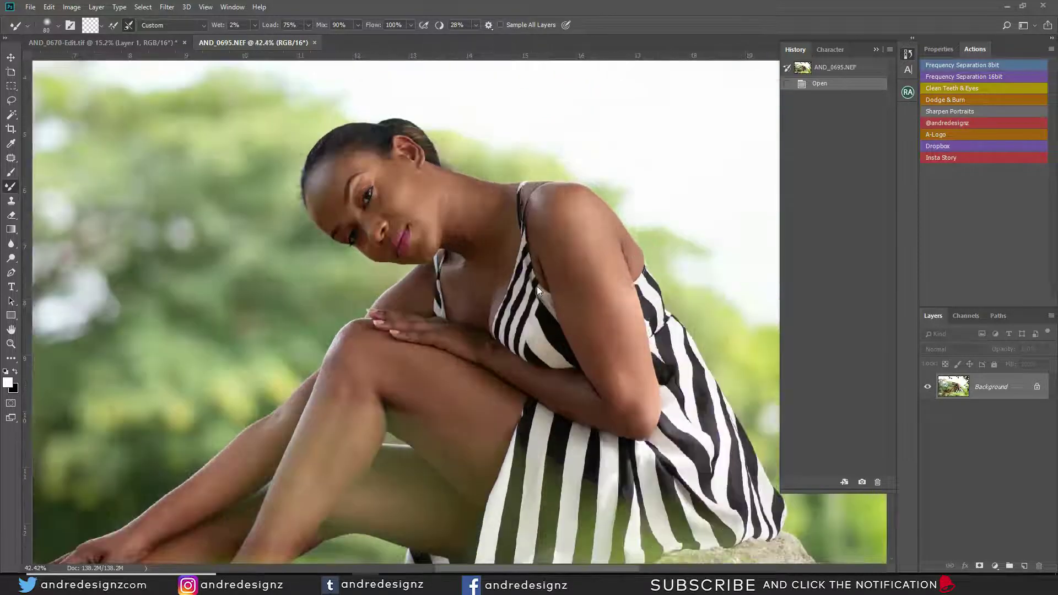
scroll(513, 289, up, 2)
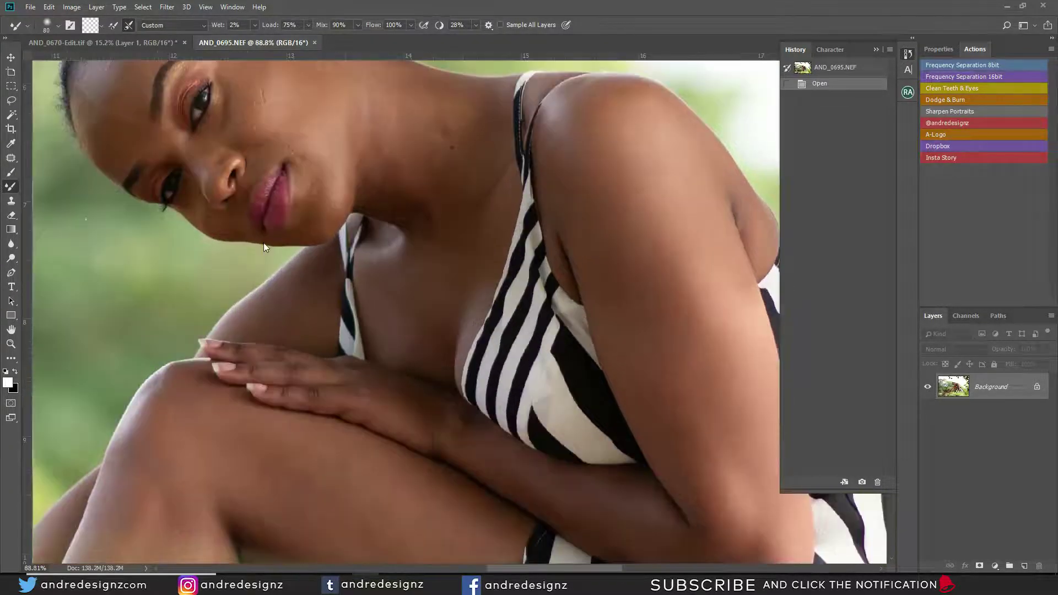
scroll(283, 236, down, 7)
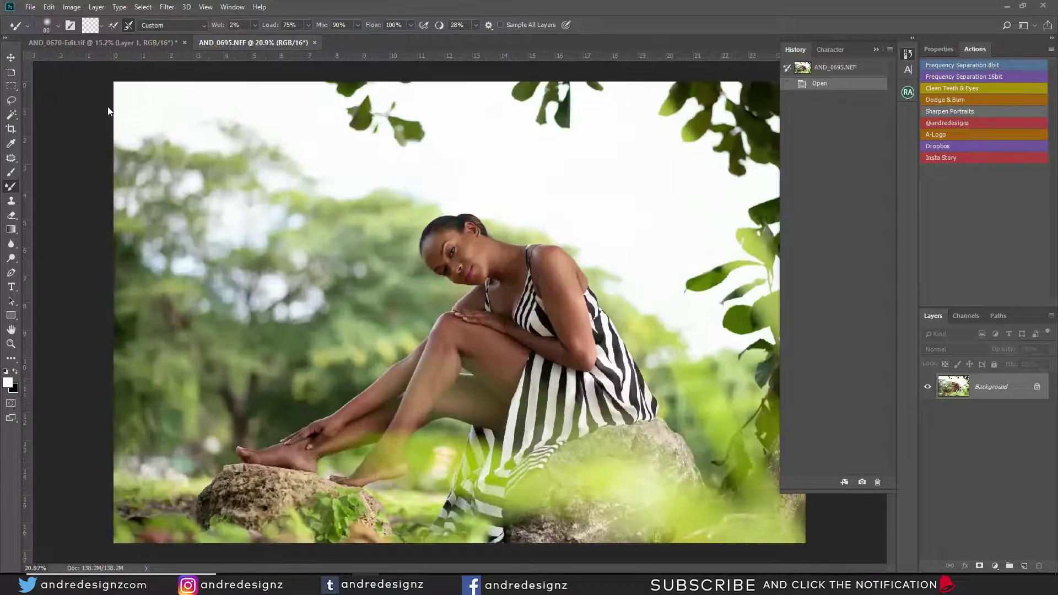
click(30, 7)
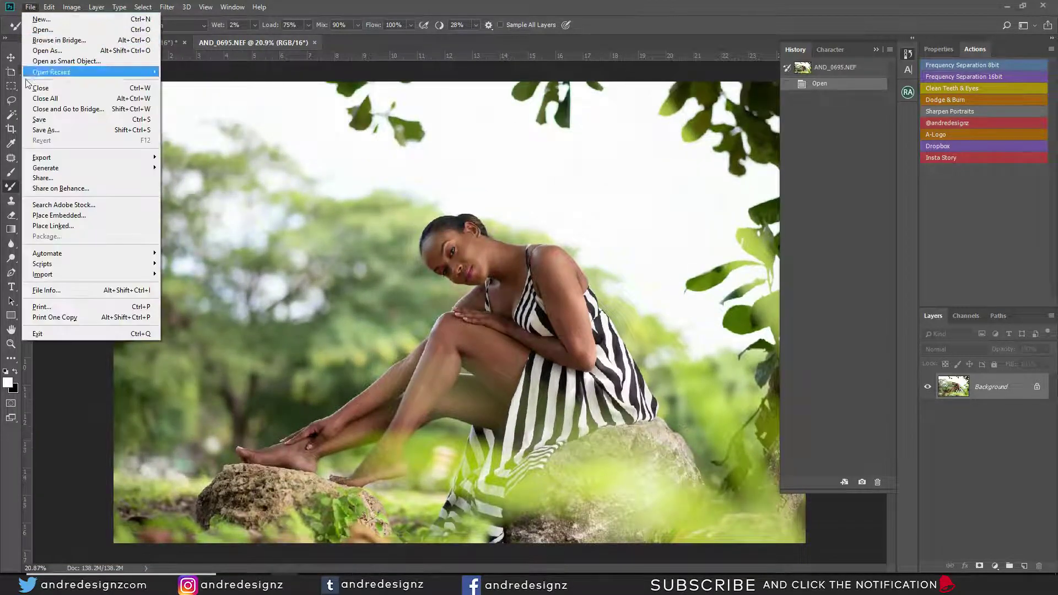
click(73, 293)
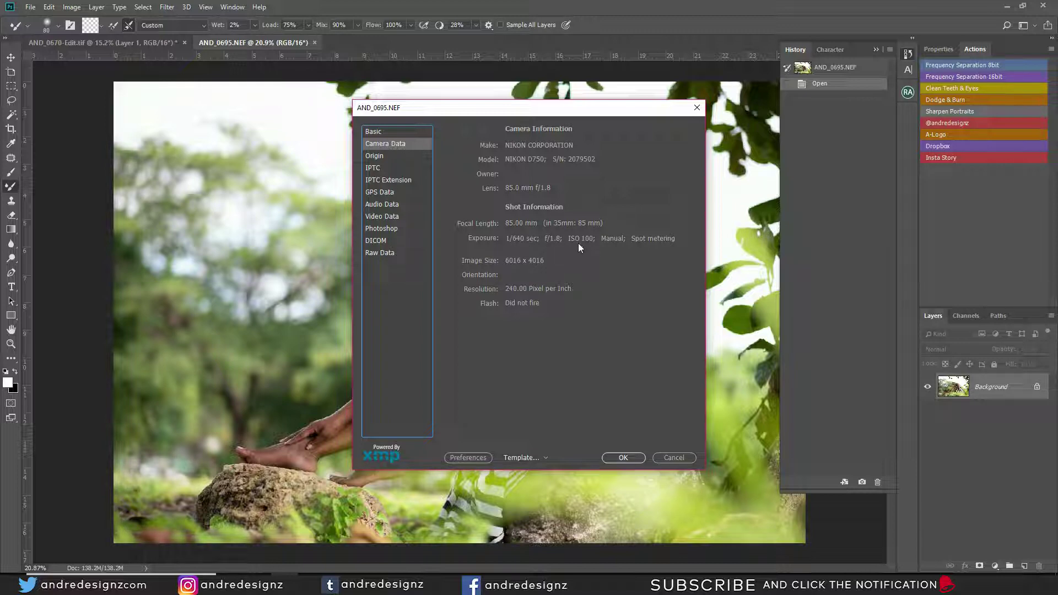
click(657, 462)
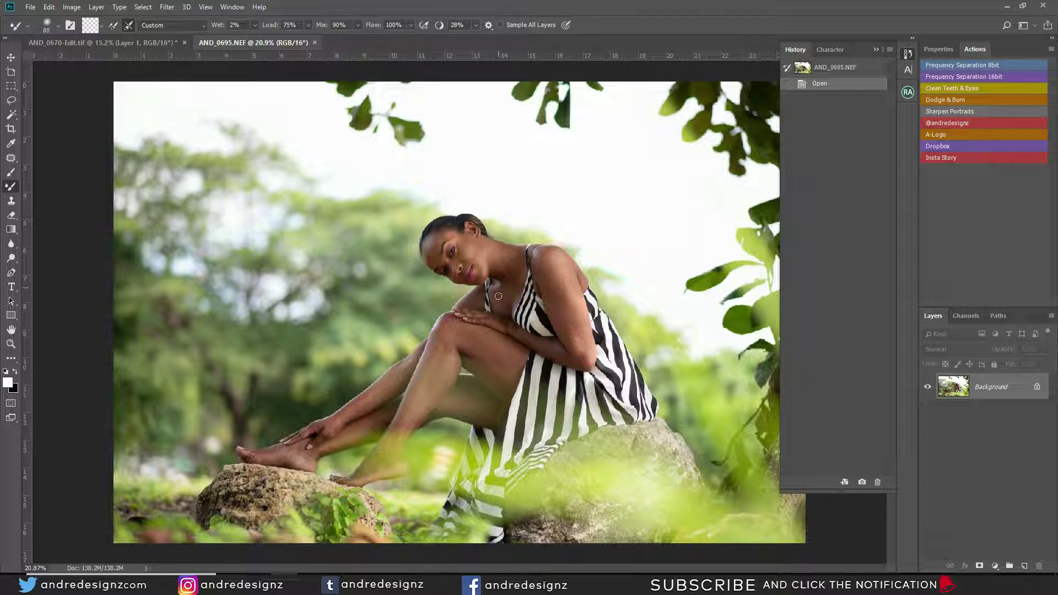
- Switch to Lightroom, play the VID_0689.MOV clip from the shoot, and return to Photoshop
click(311, 584)
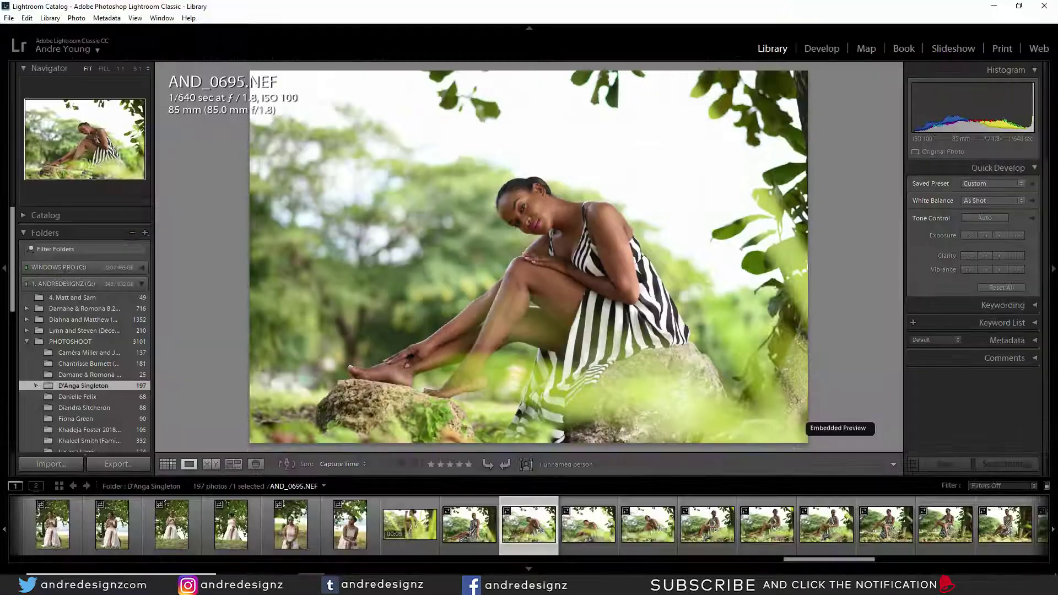
click(409, 533)
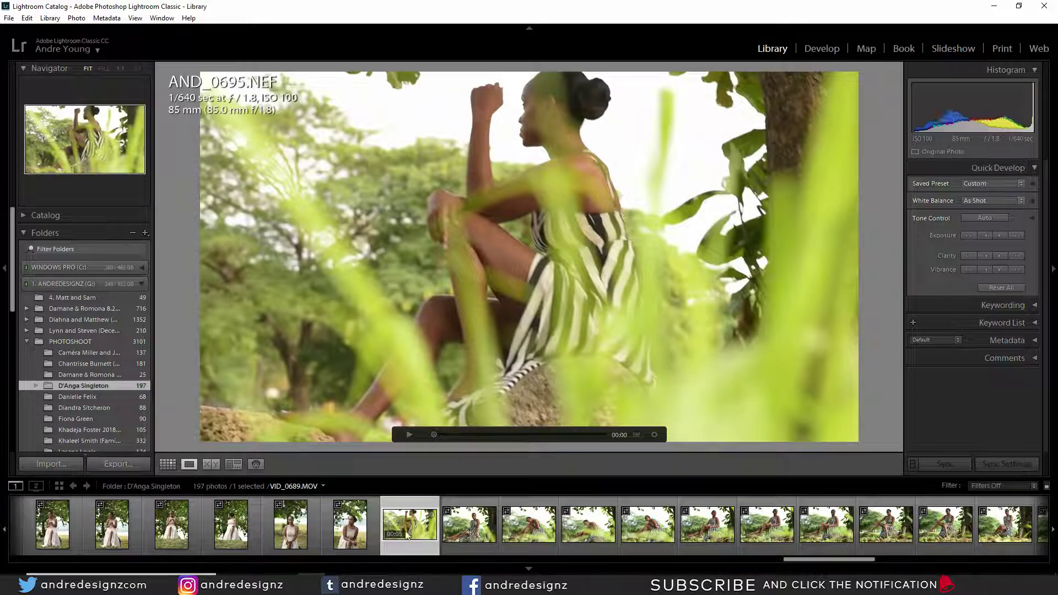
click(410, 435)
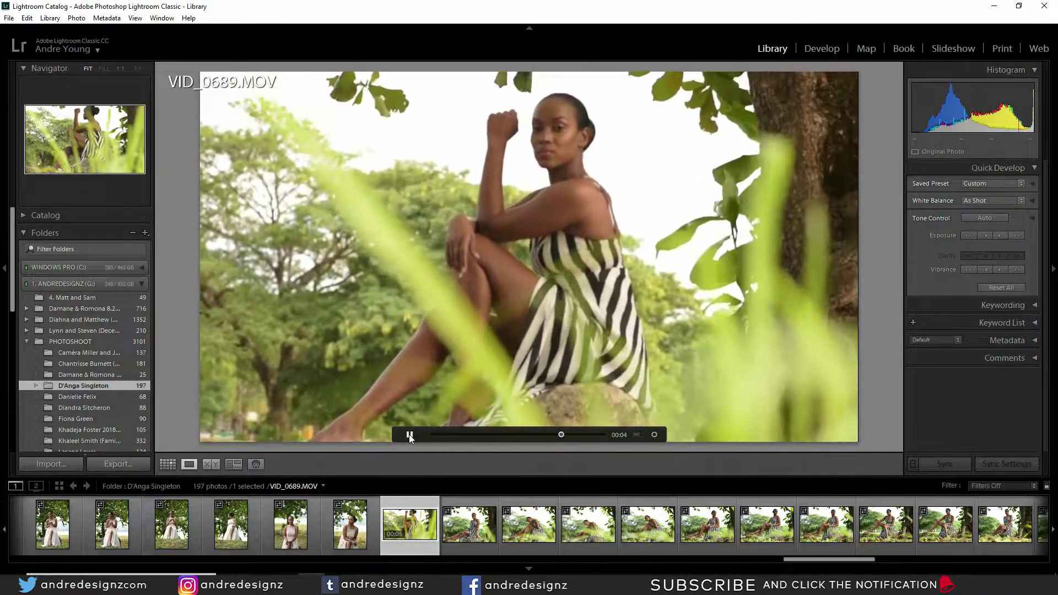
click(409, 435)
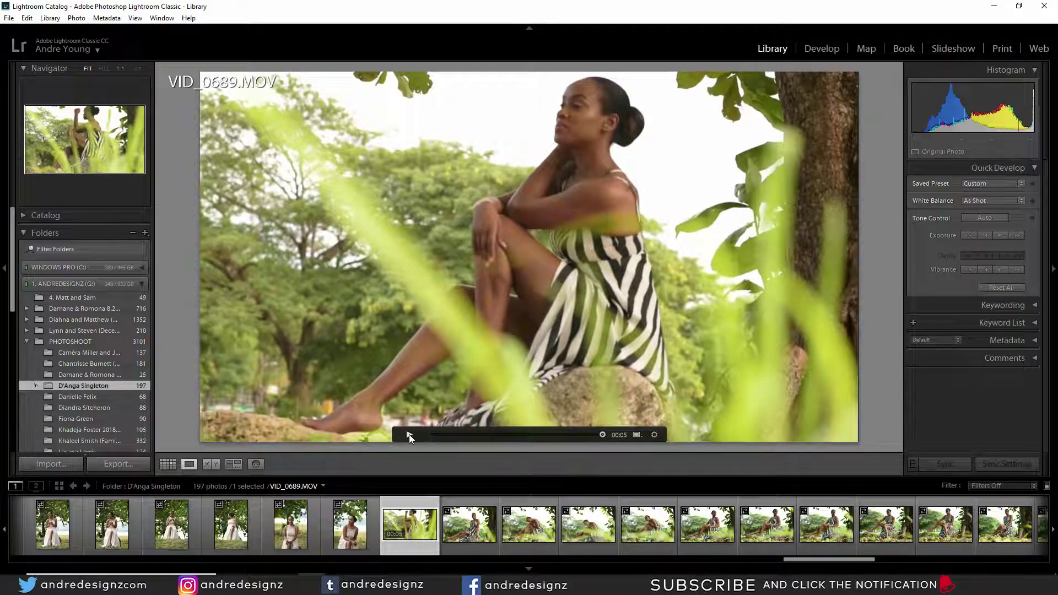
click(994, 5)
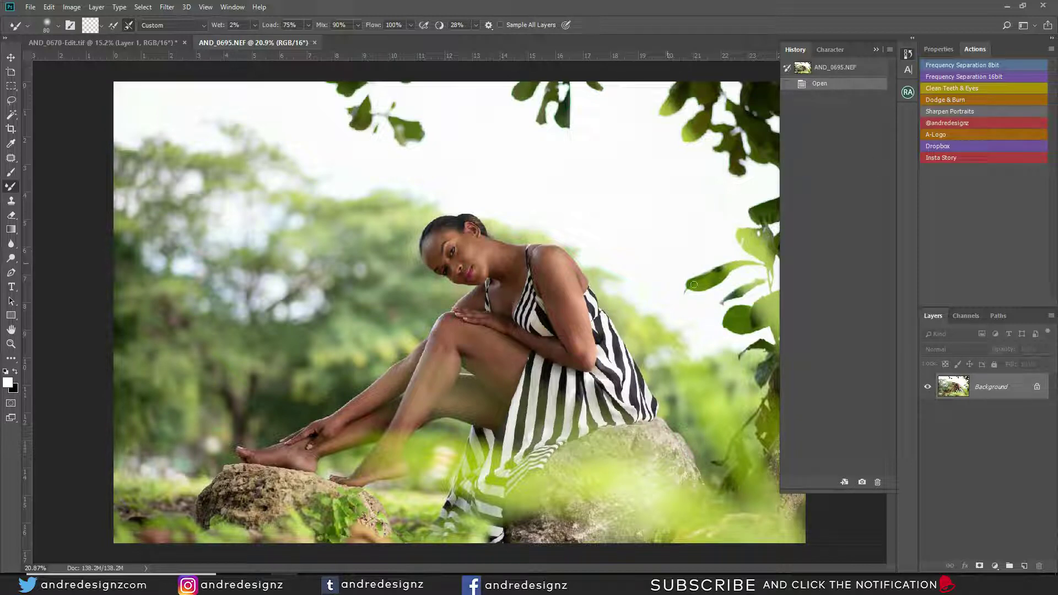
- Run the 16-bit frequency separation action with a Gaussian Blur radius of 6.4 pixels, and collapse the History panel
click(991, 76)
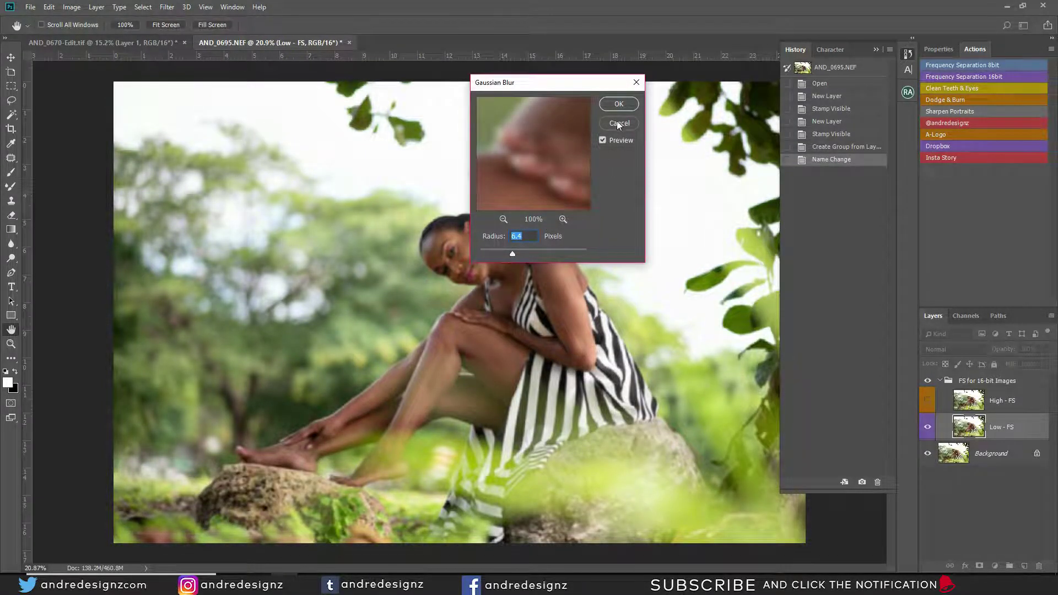
click(619, 104)
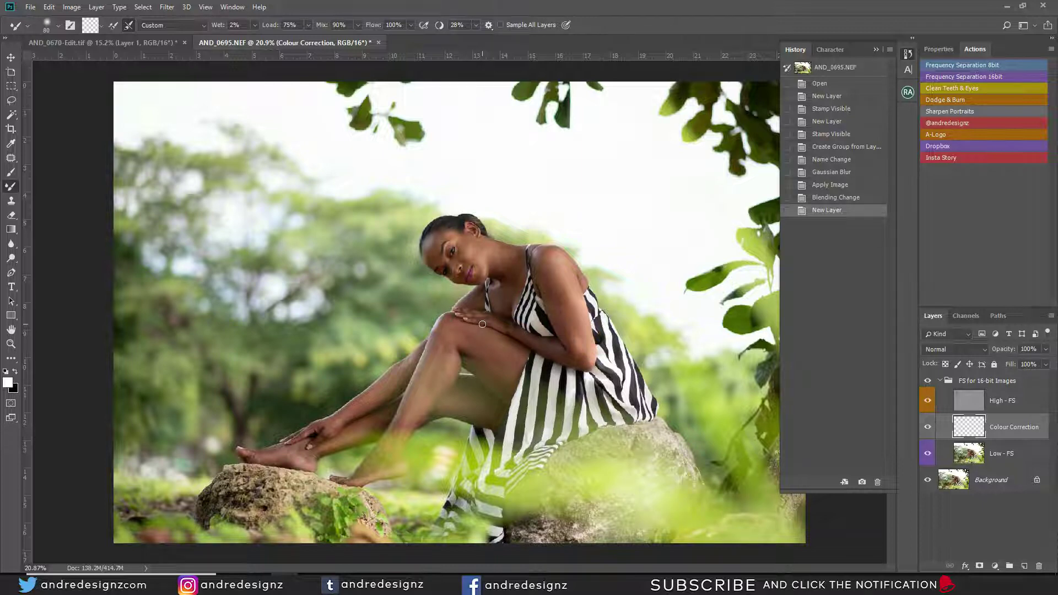
scroll(482, 324, up, 1)
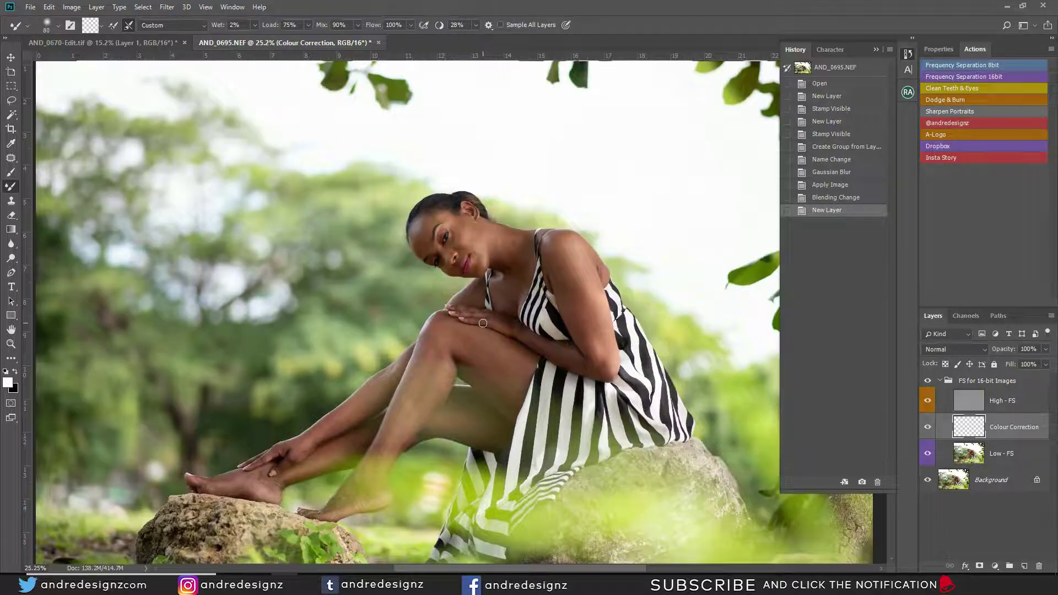
click(876, 51)
- Select the Low - FS layer and activate the Mixer Brush tool for retouching the face
scroll(472, 234, up, 5)
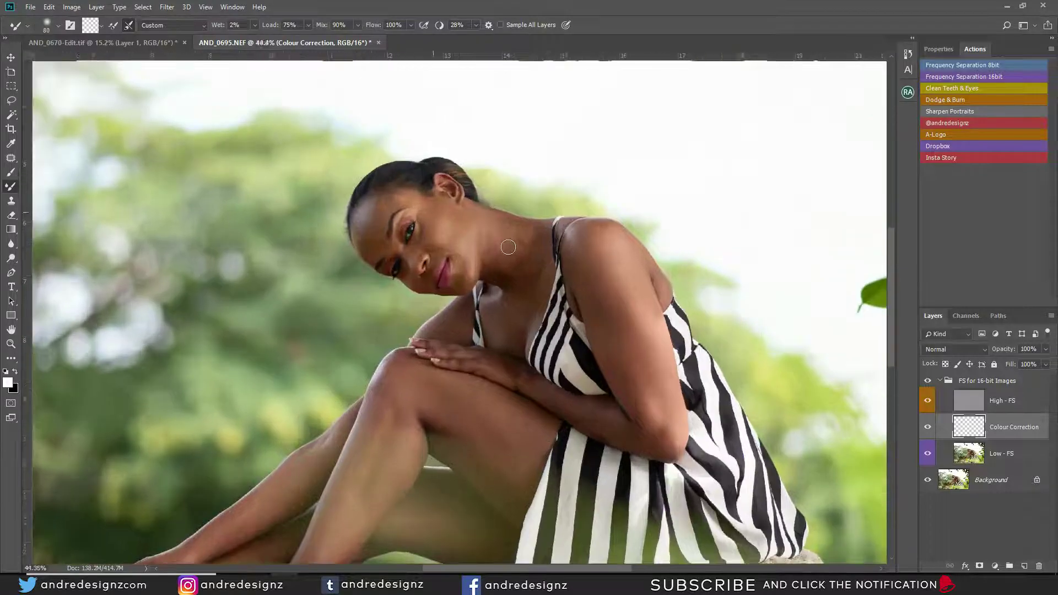
scroll(496, 261, up, 3)
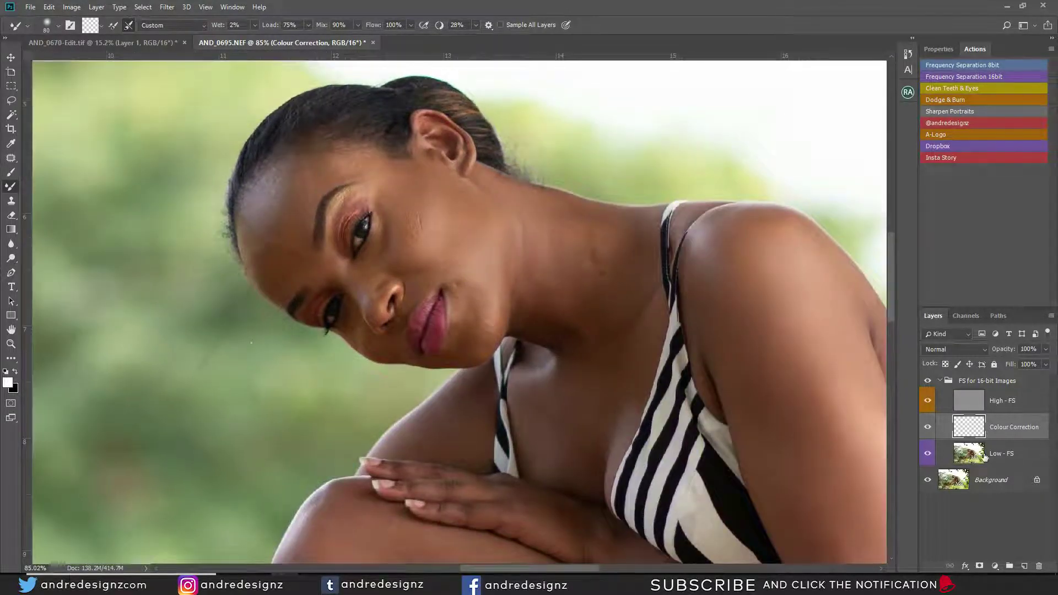
click(1002, 454)
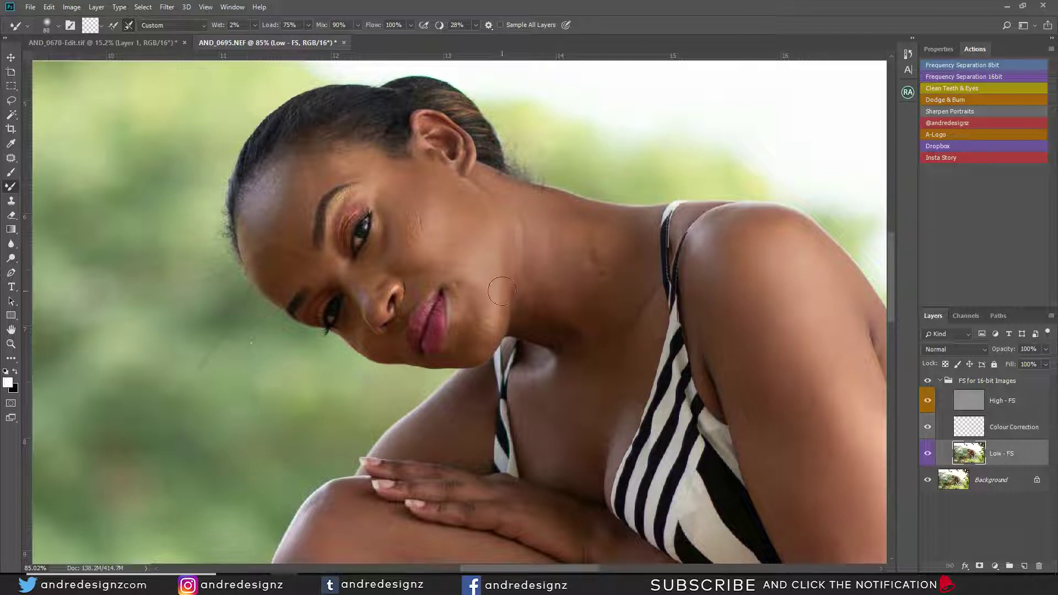
key(m)
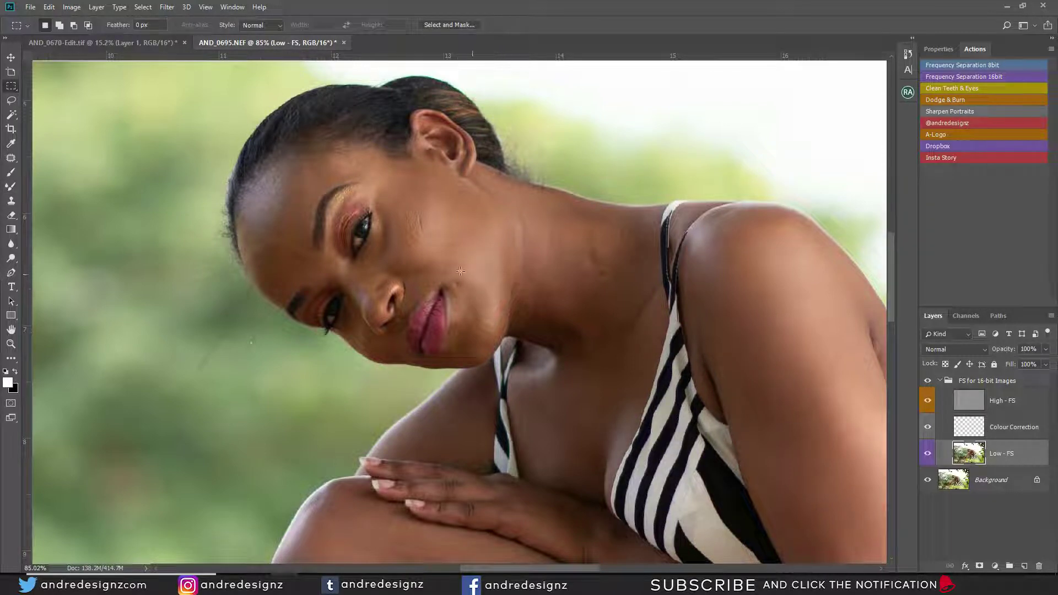
click(11, 187)
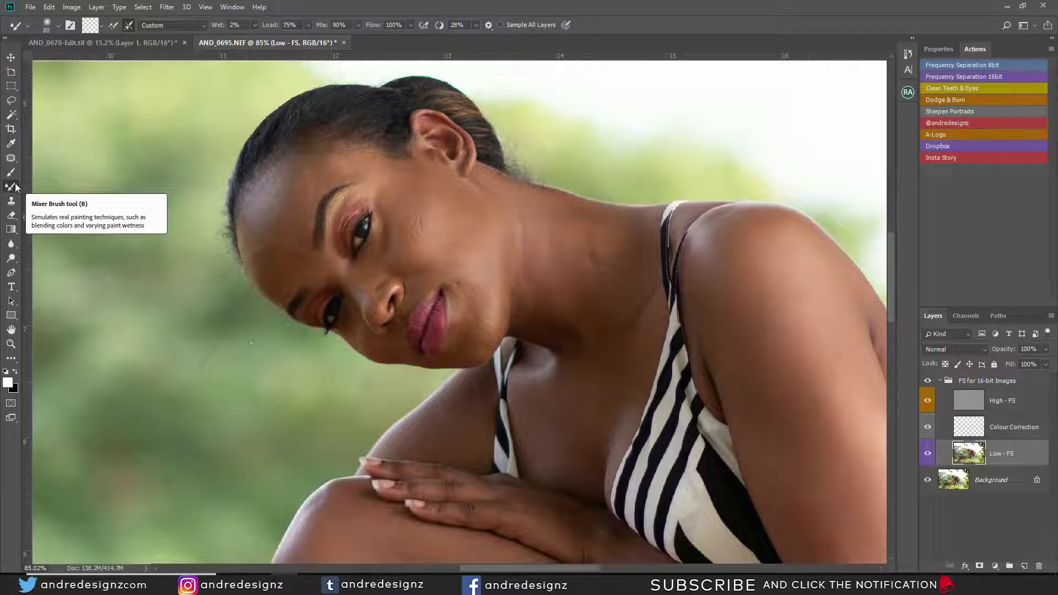
- Open the keyboard shortcut settings and display the shortcuts for Tools
click(48, 9)
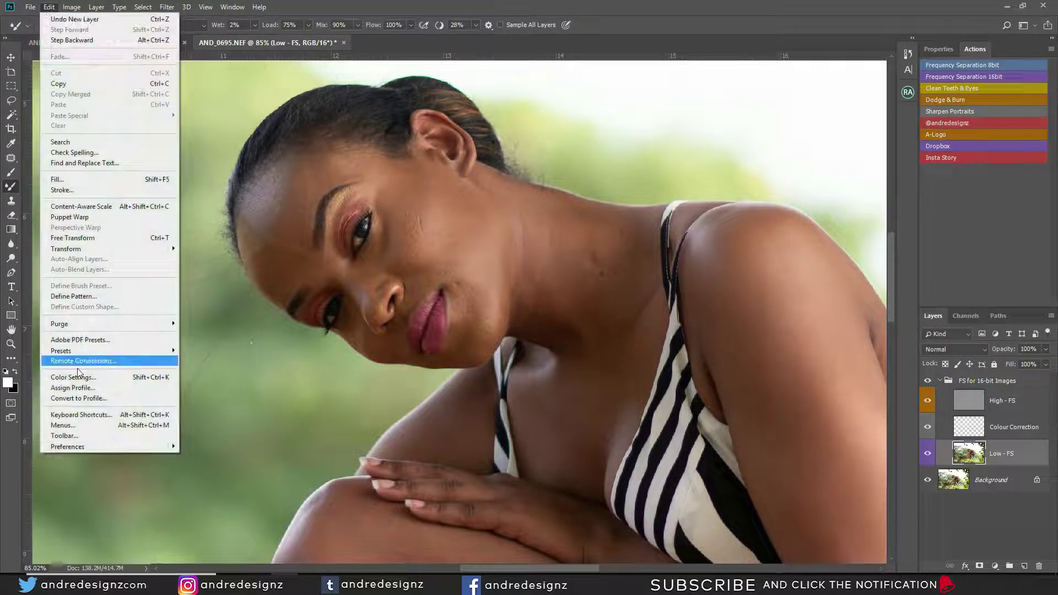
click(109, 414)
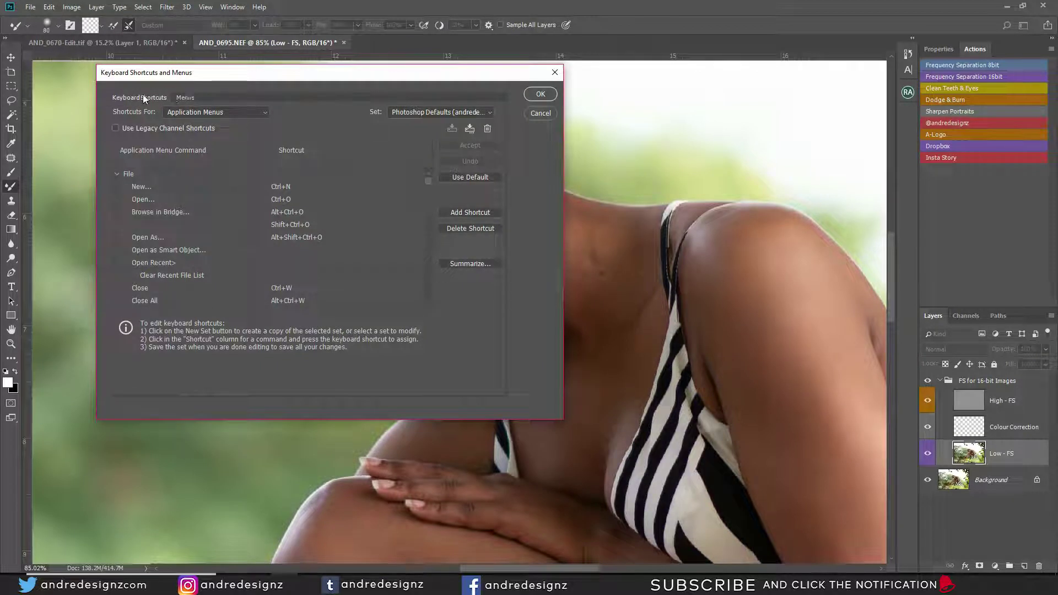
click(184, 97)
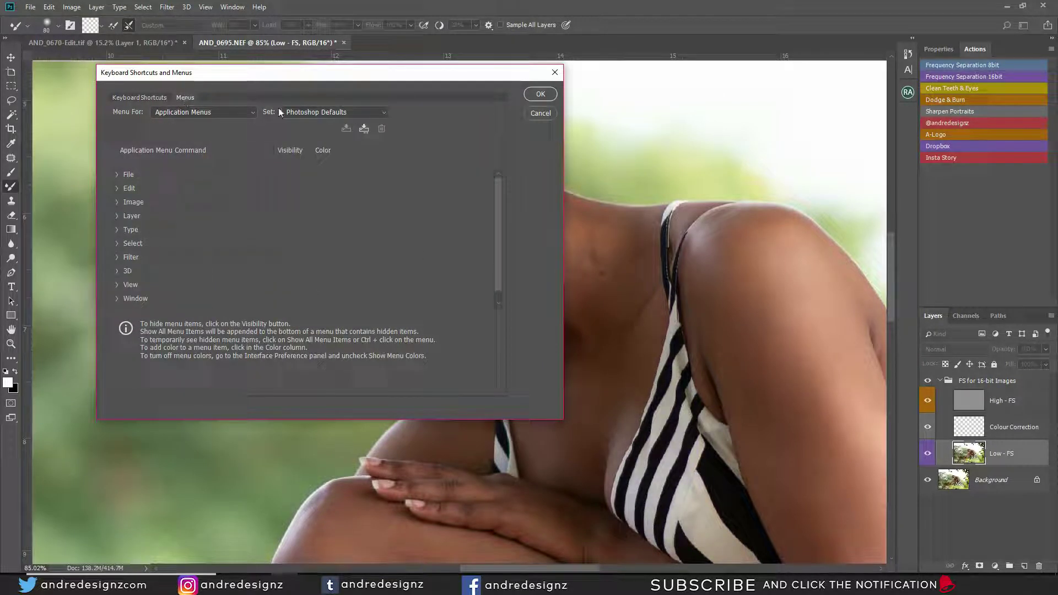
click(132, 97)
click(190, 113)
click(191, 142)
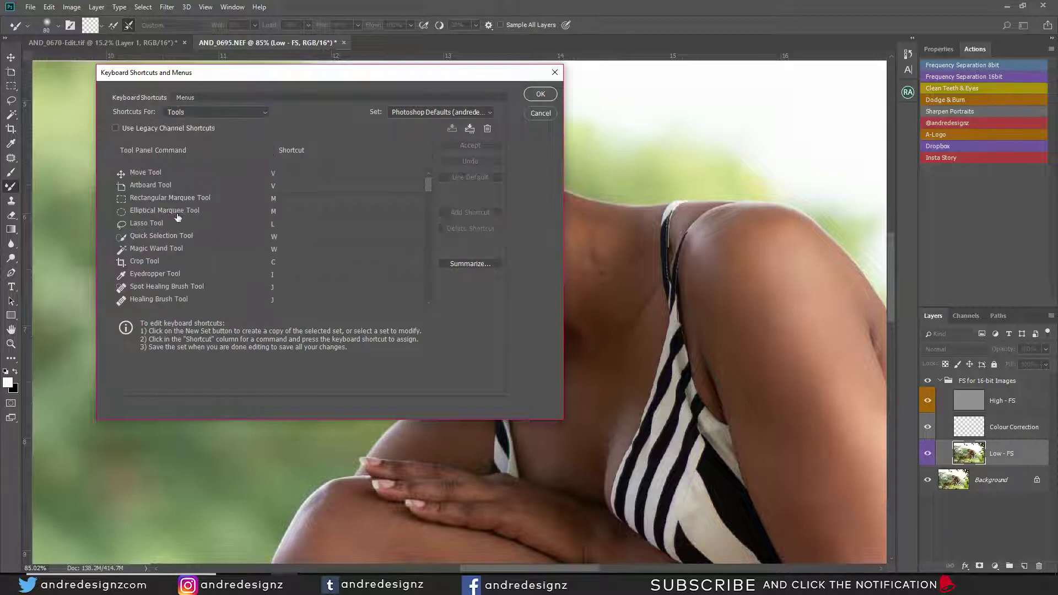
- Remove the M shortcut from both the Rectangular Marquee and Elliptical Marquee tools
click(272, 198)
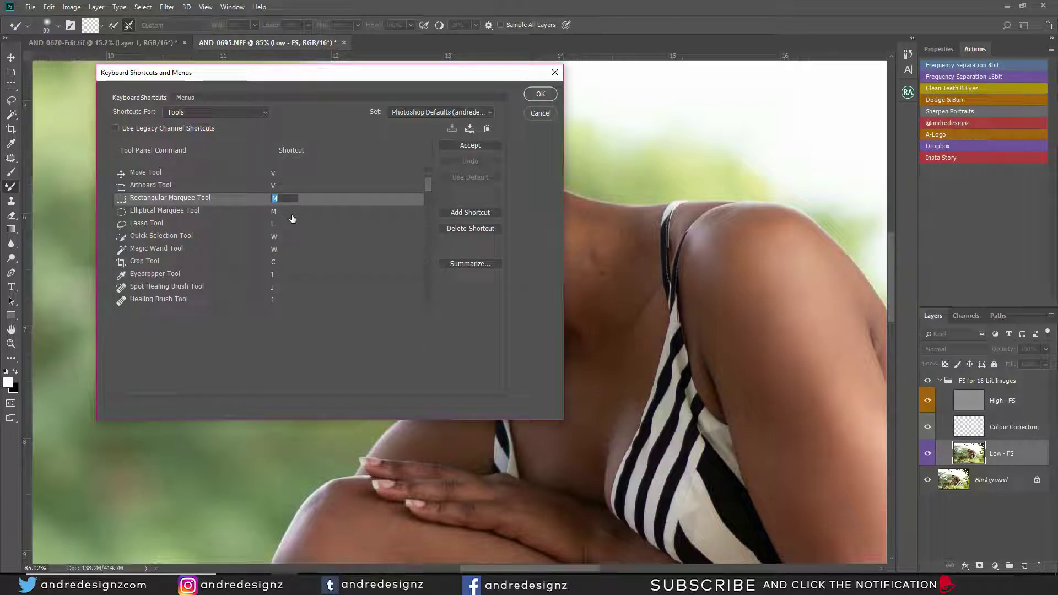
click(274, 214)
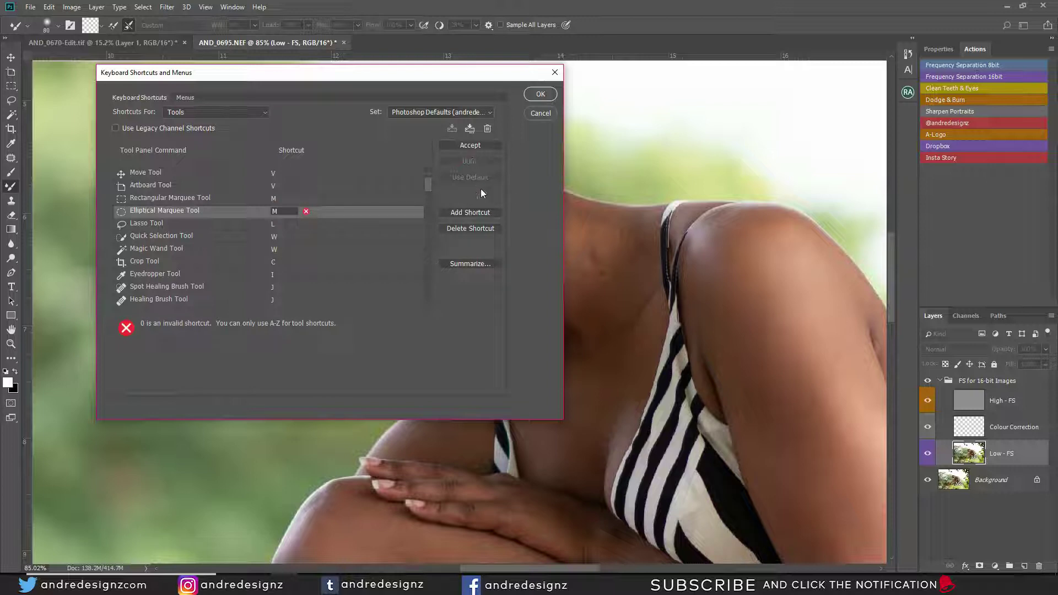
click(471, 231)
click(275, 199)
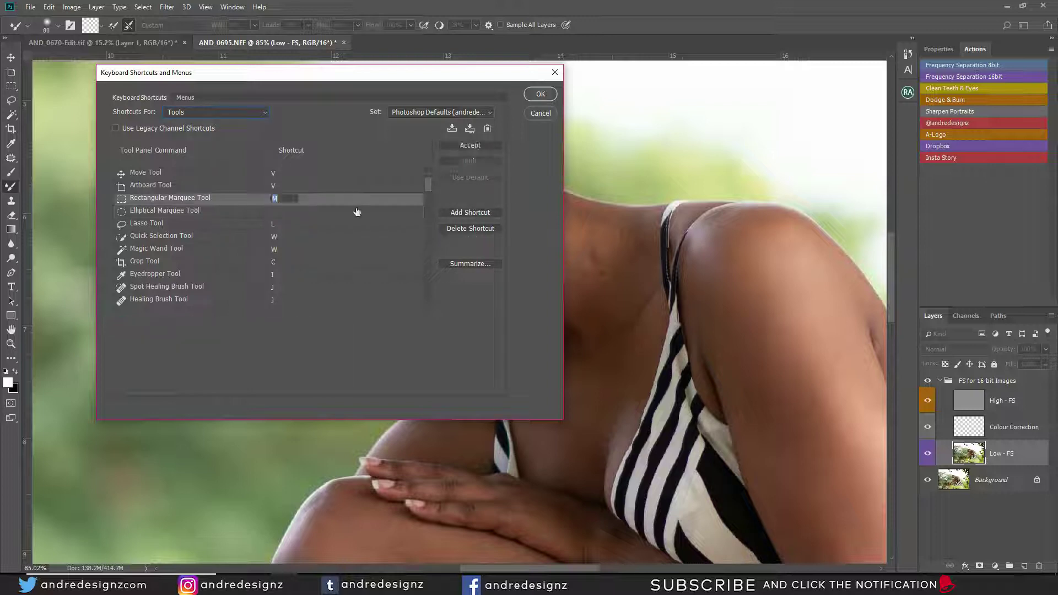
key(Return)
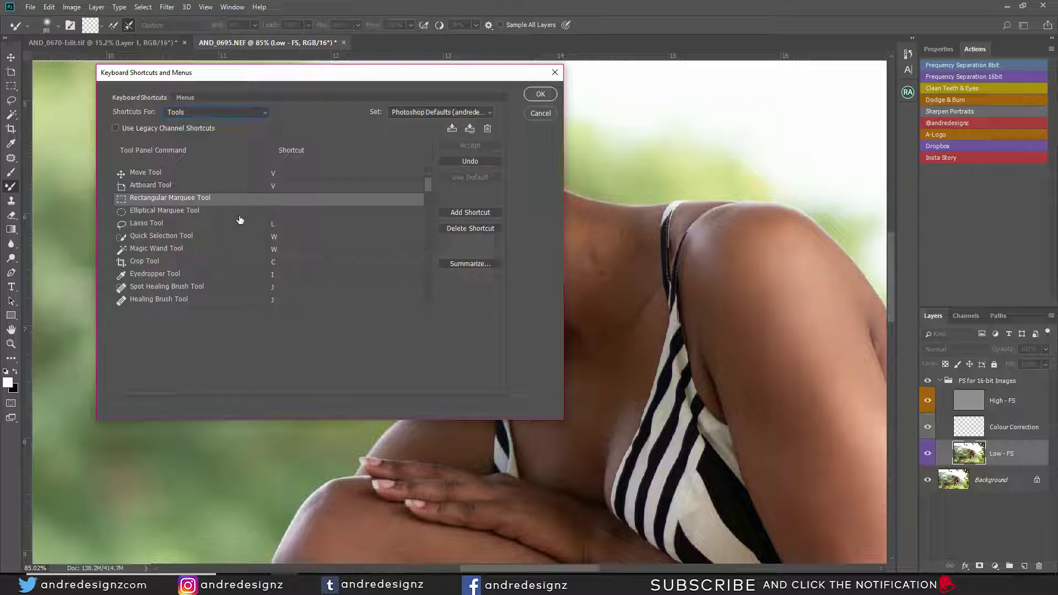
- Assign the shortcut M to the Mixer Brush Tool and save the shortcut changes
scroll(243, 222, down, 2)
scroll(243, 223, down, 1)
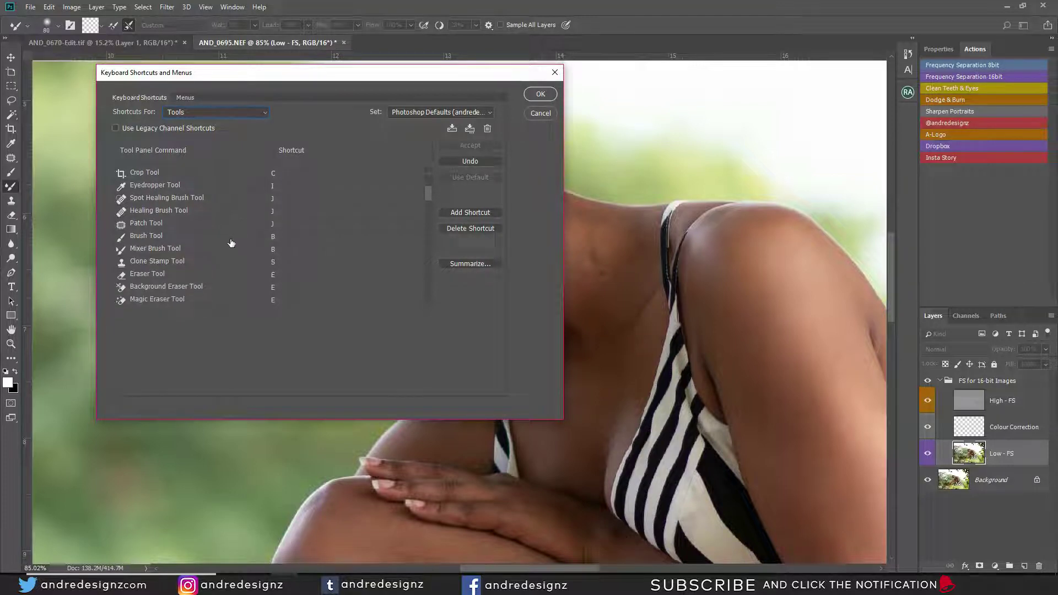
click(273, 252)
key(m)
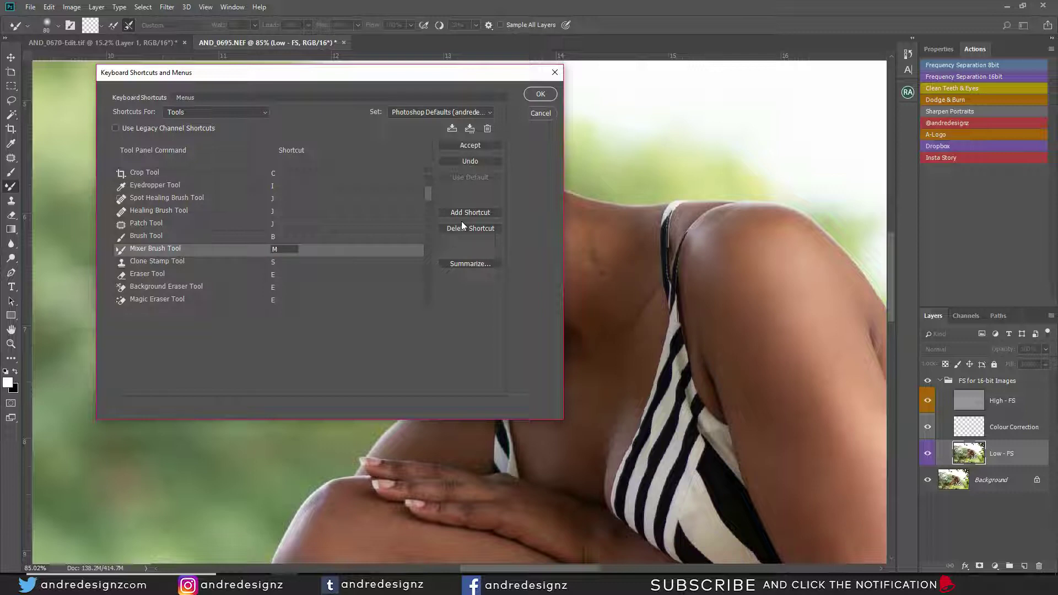
click(470, 146)
click(539, 93)
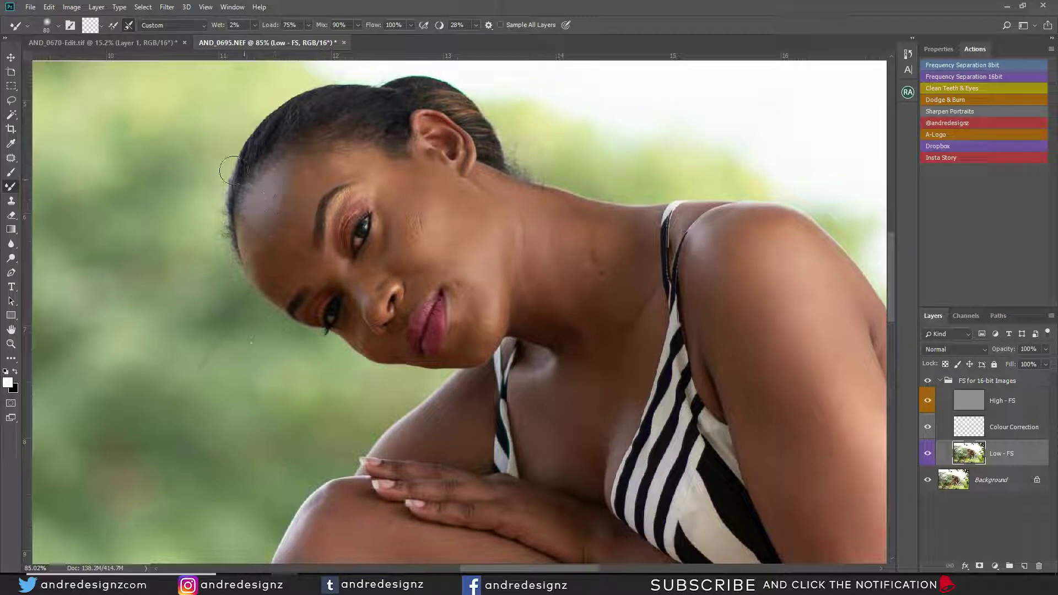
- Clean the Mixer Brush and blend the highlights across the woman's forehead on the Low - FS layer
click(102, 25)
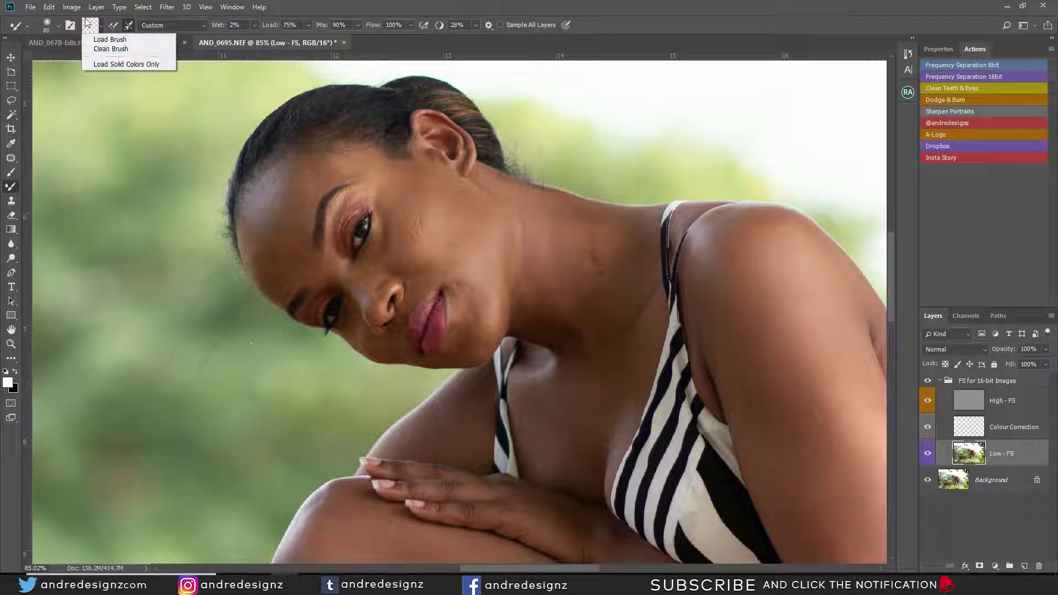
click(104, 48)
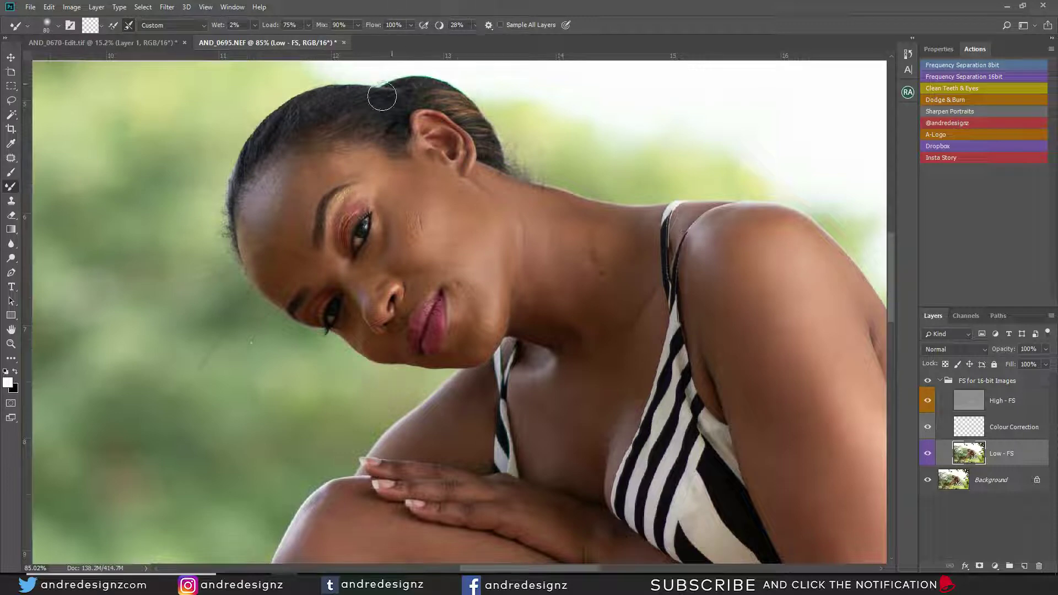
mouse_move(262, 214)
mouse_down()
mouse_move(277, 182)
mouse_move(267, 225)
mouse_move(276, 185)
mouse_move(265, 220)
mouse_move(296, 167)
mouse_move(283, 215)
mouse_move(252, 220)
mouse_move(257, 257)
mouse_move(247, 216)
mouse_move(262, 272)
mouse_move(245, 241)
mouse_move(249, 253)
mouse_move(275, 288)
mouse_move(281, 216)
mouse_move(282, 269)
mouse_move(301, 181)
mouse_move(271, 243)
mouse_move(283, 192)
mouse_move(314, 171)
mouse_move(306, 182)
mouse_move(355, 164)
mouse_up()
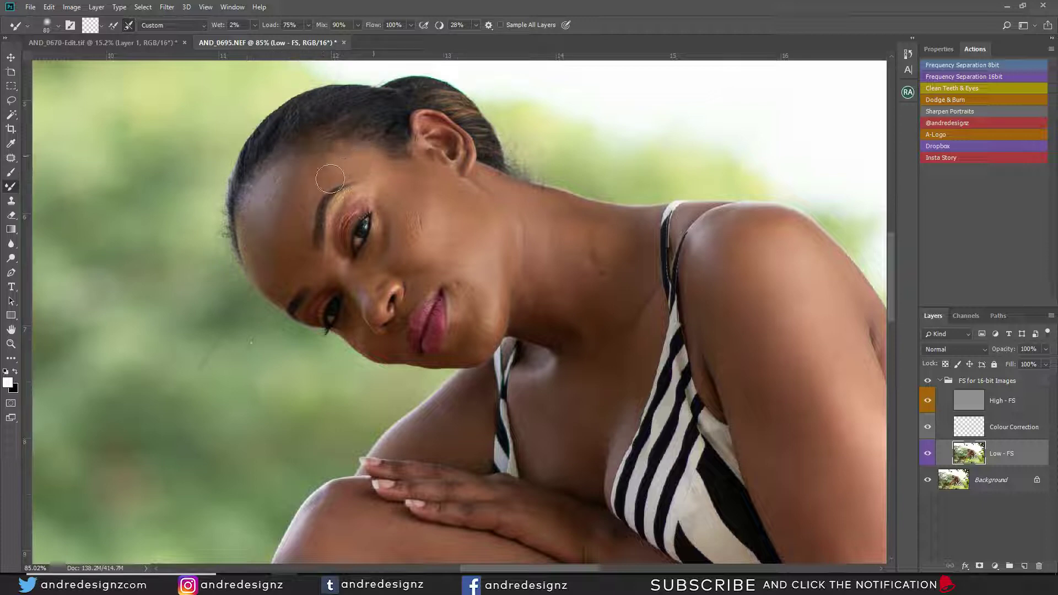
- Toggle the visibility of the FS for 16-bit Images group to compare the forehead before and after blending
click(928, 381)
click(929, 381)
click(935, 381)
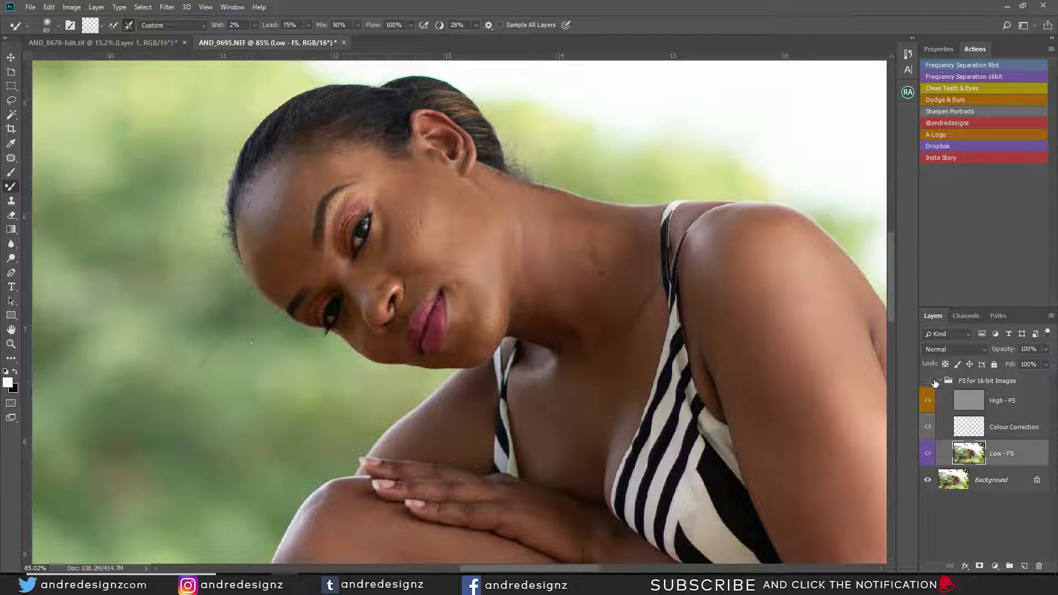
click(928, 381)
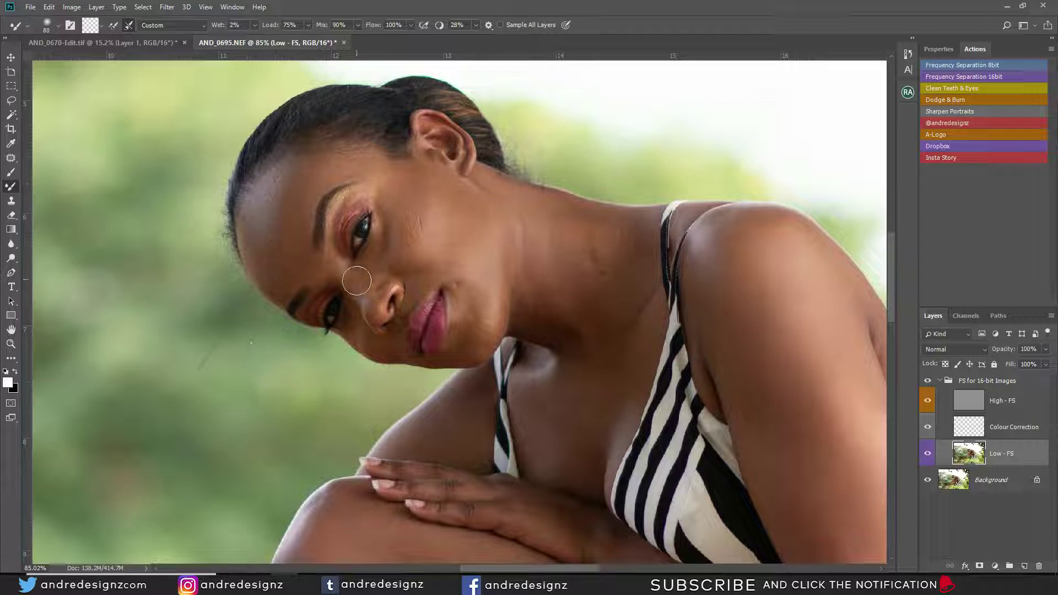
- Reduce the Mixer Brush size and blend the highlights on the woman's cheek and jaw on the Low - FS layer
key(bracketleft)
key(bracketleft)
key(bracketleft)
key(bracketleft)
mouse_move(394, 220)
mouse_down()
mouse_move(383, 251)
mouse_move(387, 242)
mouse_up()
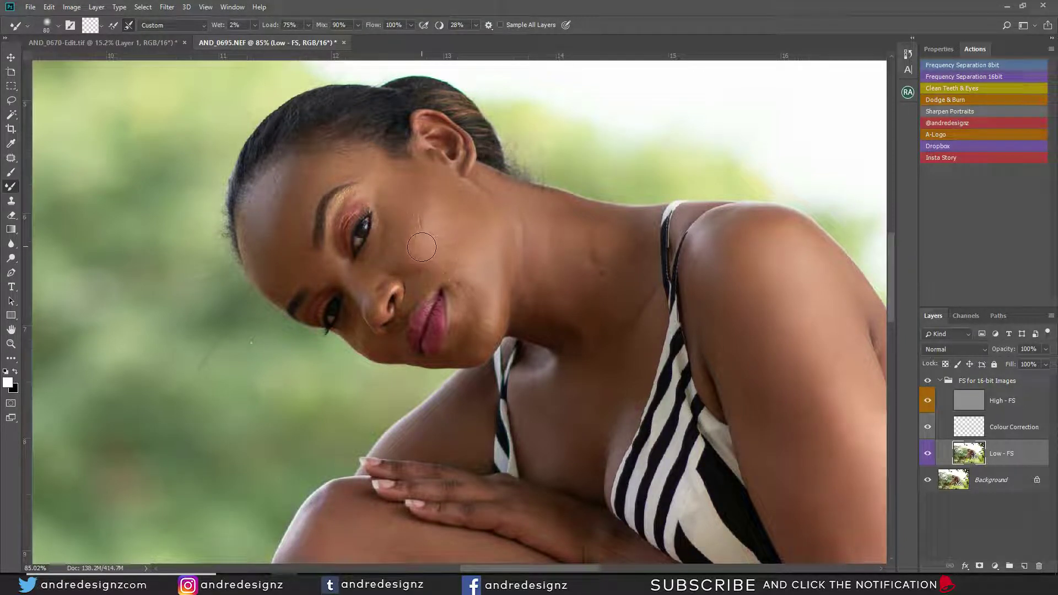
mouse_move(388, 248)
mouse_down()
mouse_move(404, 241)
mouse_move(393, 232)
mouse_move(395, 181)
mouse_move(387, 202)
mouse_move(407, 179)
mouse_move(416, 233)
mouse_up()
mouse_move(426, 191)
mouse_down()
mouse_move(428, 239)
mouse_move(426, 225)
mouse_move(457, 238)
mouse_move(455, 221)
mouse_move(463, 240)
mouse_move(465, 197)
mouse_move(477, 275)
mouse_move(477, 221)
mouse_move(498, 248)
mouse_move(463, 225)
mouse_move(429, 179)
mouse_move(436, 197)
mouse_move(431, 189)
mouse_move(454, 190)
mouse_move(475, 211)
mouse_up()
mouse_move(415, 303)
mouse_down()
mouse_move(421, 278)
mouse_move(436, 274)
mouse_move(465, 320)
mouse_move(466, 270)
mouse_move(490, 315)
mouse_up()
- Readjust the Mixer Brush size and smooth the tonal transitions along the outer cheek and jawline
key(bracketleft)
key(bracketleft)
key(bracketleft)
key(bracketright)
key(bracketright)
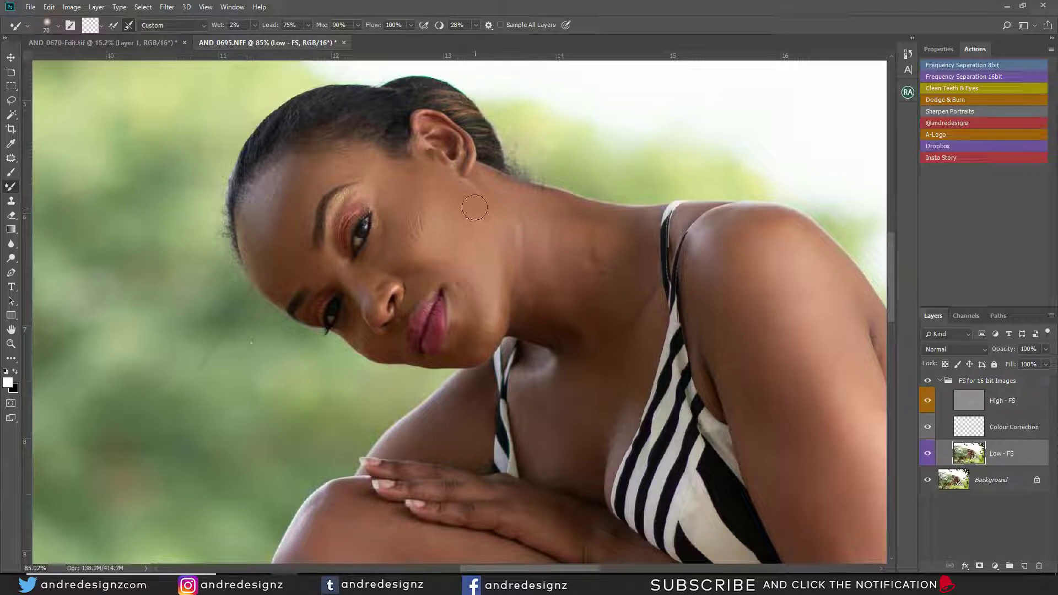
mouse_move(474, 208)
mouse_down()
mouse_move(468, 216)
mouse_move(420, 186)
mouse_move(409, 195)
mouse_up()
mouse_move(464, 299)
mouse_down()
mouse_move(463, 351)
mouse_move(488, 289)
mouse_move(490, 308)
mouse_move(497, 235)
mouse_move(499, 299)
mouse_move(503, 268)
mouse_move(489, 237)
mouse_up()
- Toggle the visibility of the FS for 16-bit Images group to compare the face before and after blending
click(930, 382)
click(929, 382)
click(930, 382)
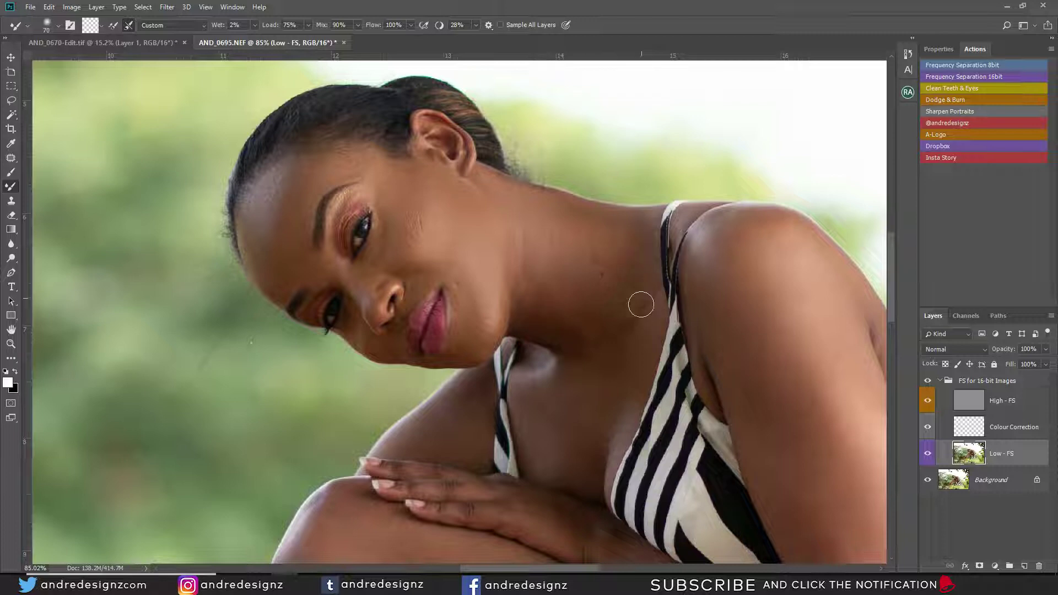
- Blend the shoulder and upper arm with the Mixer Brush at size 100, and compare them with the frequency separation group hidden
key(bracketright)
key(bracketright)
key(bracketright)
drag(763, 354, 553, 243)
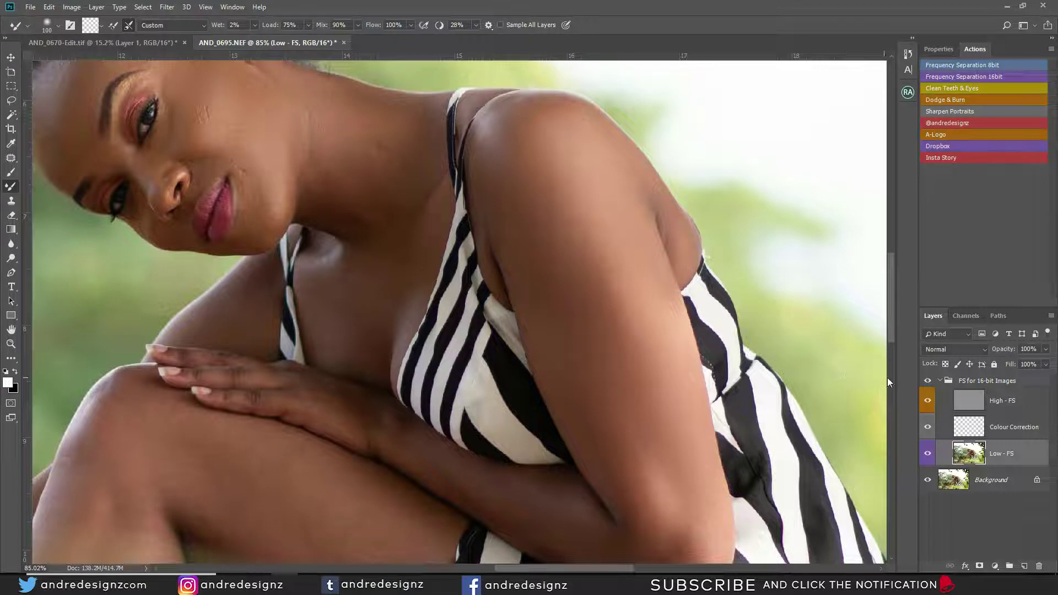
click(928, 382)
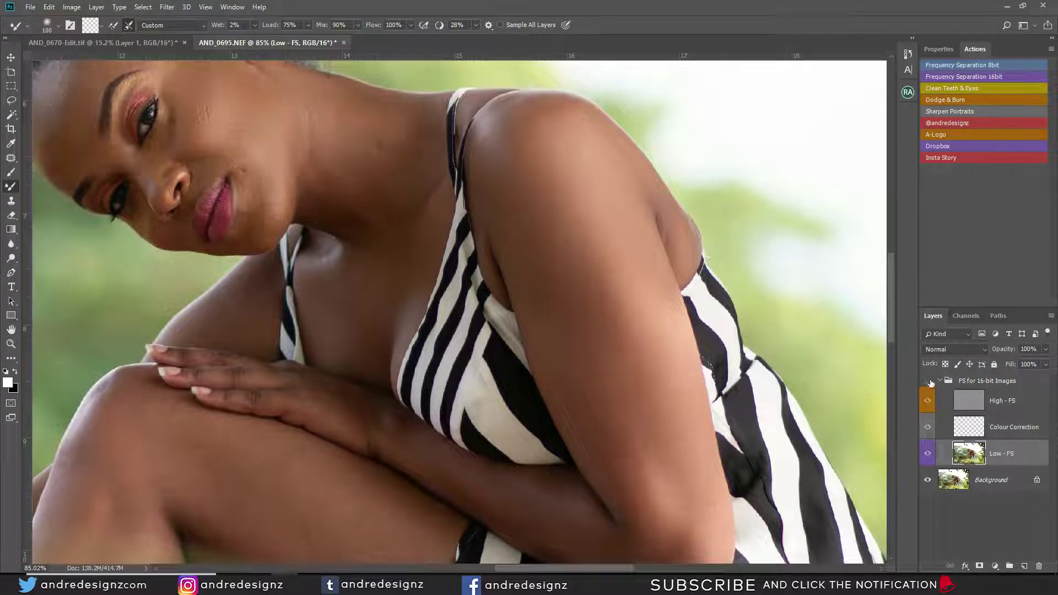
click(928, 381)
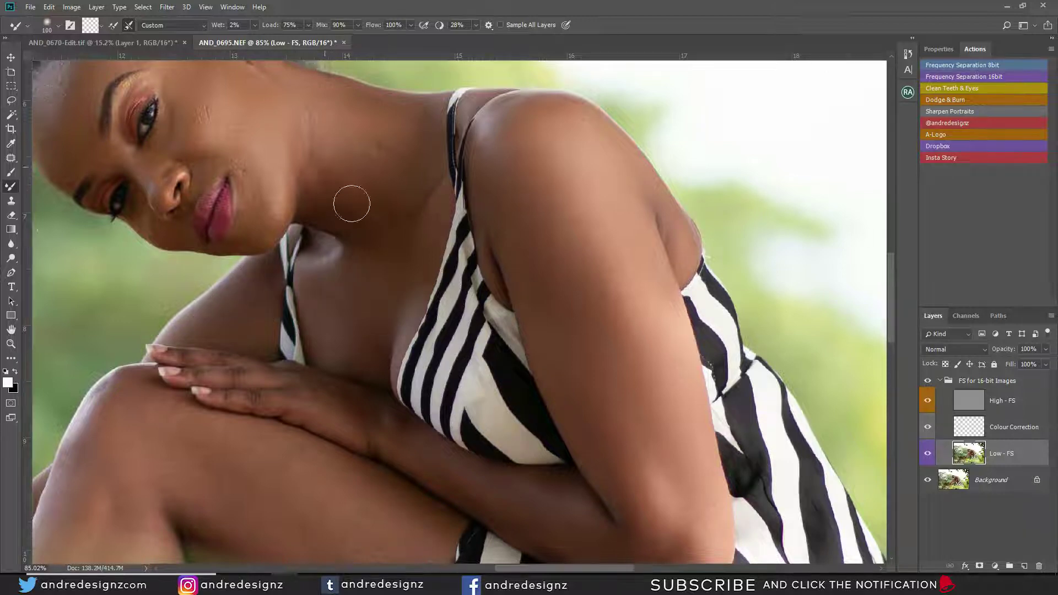
- Blend the uneven skin tones on the bent knee and adjoining thigh with the Mixer Brush
mouse_move(288, 445)
mouse_down()
mouse_move(360, 258)
mouse_move(406, 182)
mouse_up()
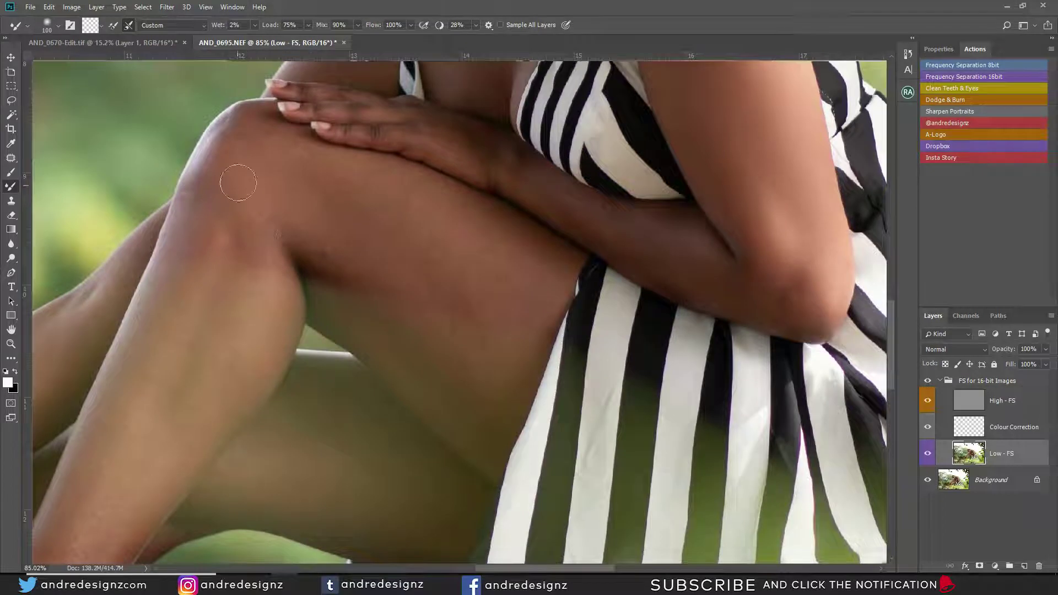
mouse_move(245, 149)
mouse_down()
mouse_move(215, 158)
mouse_move(189, 229)
mouse_move(226, 153)
mouse_move(217, 210)
mouse_move(252, 201)
mouse_move(265, 247)
mouse_move(286, 191)
mouse_move(331, 239)
mouse_move(350, 236)
mouse_move(364, 218)
mouse_move(348, 187)
mouse_move(388, 196)
mouse_move(453, 240)
mouse_move(485, 241)
mouse_move(490, 229)
mouse_move(428, 190)
mouse_move(417, 196)
mouse_move(521, 276)
mouse_move(422, 243)
mouse_move(321, 241)
mouse_move(354, 265)
mouse_move(308, 225)
mouse_up()
key(ctrl+0)
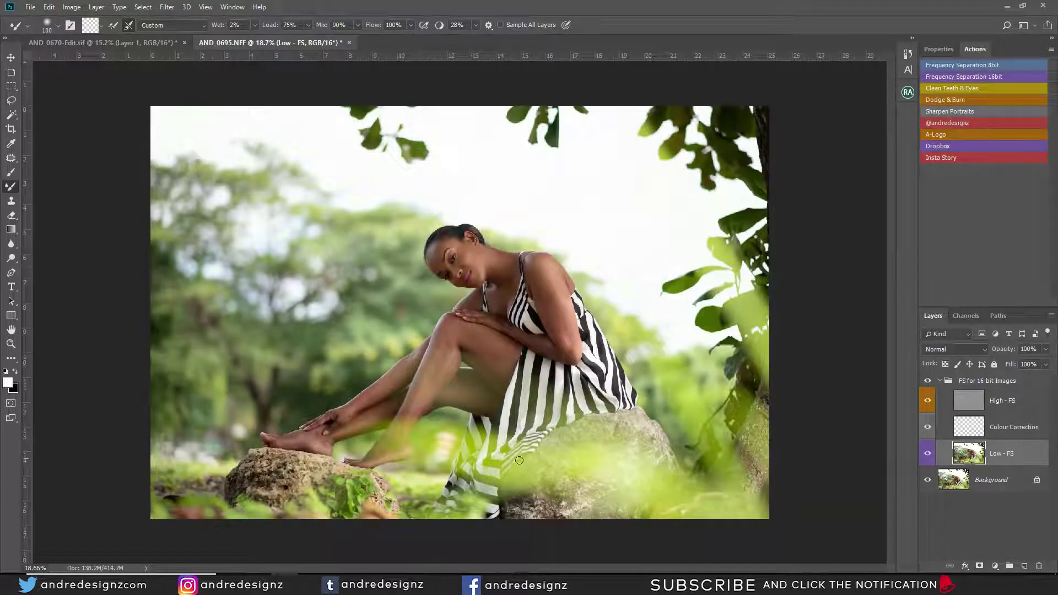
- Enlarge the Mixer Brush to size 200 and blend the skin tones along the thigh, shin and foot
scroll(475, 312, up, 5)
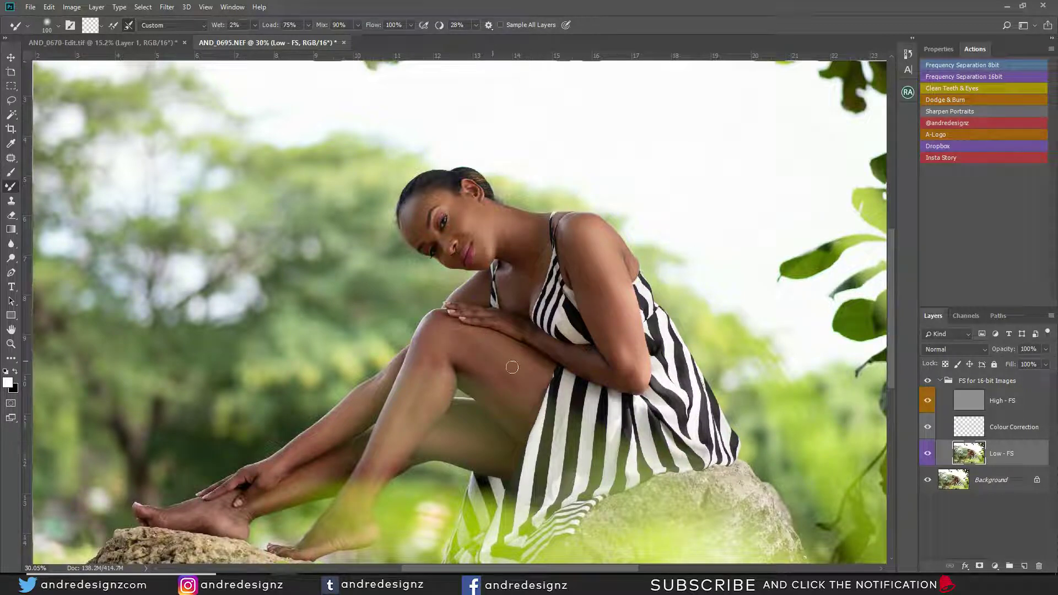
key(])
key(])
key(])
mouse_move(513, 371)
mouse_down()
mouse_move(522, 376)
mouse_move(512, 360)
mouse_move(533, 384)
mouse_up()
drag(435, 369, 417, 376)
drag(381, 466, 381, 477)
drag(440, 374, 388, 440)
drag(360, 483, 347, 514)
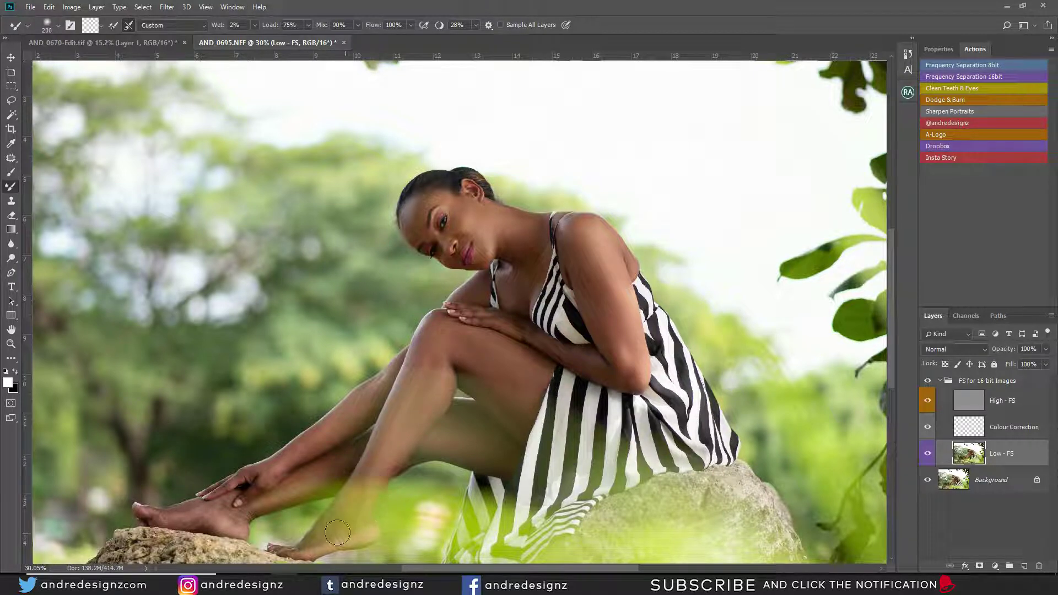
- Adjust the Mixer Brush size and blend the remaining tones on the foot and the resting arm
key(bracketleft)
key(bracketleft)
key(bracketleft)
key(bracketright)
key(bracketright)
key(bracketright)
key(bracketright)
drag(585, 333, 389, 323)
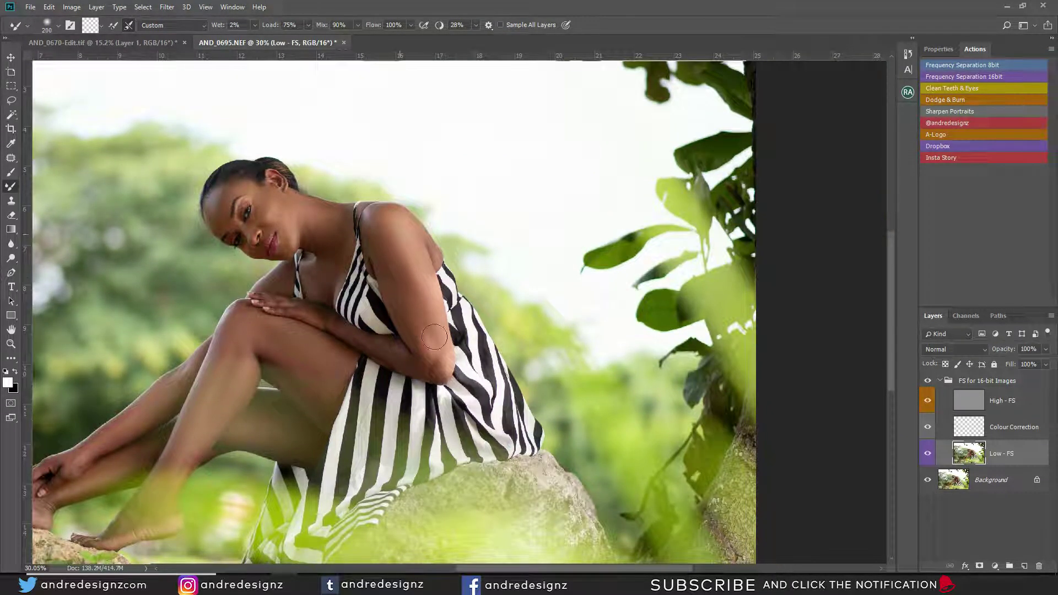
drag(413, 309, 492, 234)
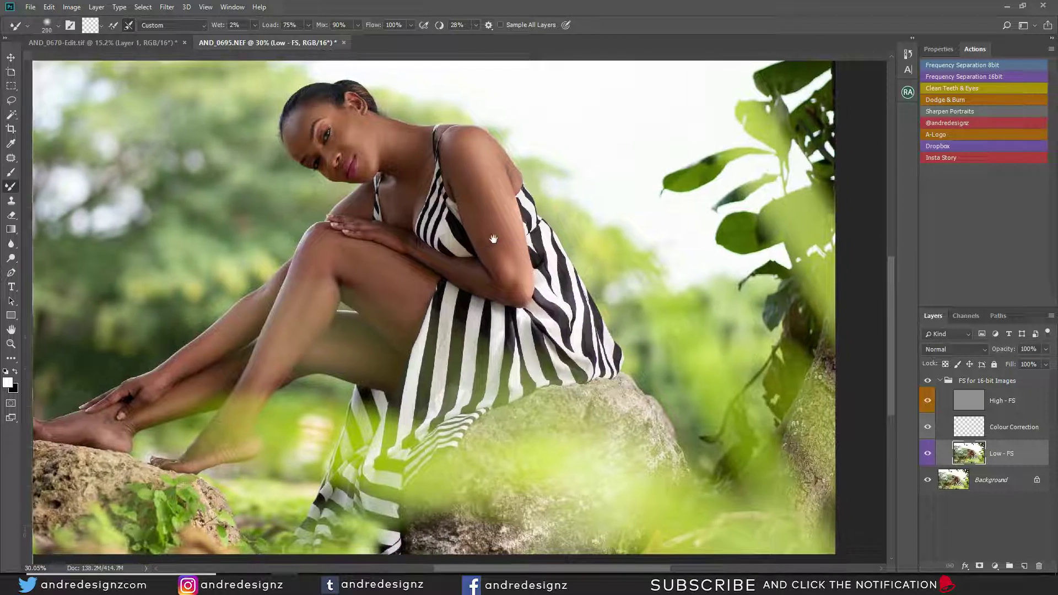
- Toggle the FS for 16-bit Images group to compare the whole figure before and after blending
click(928, 381)
click(928, 382)
click(927, 382)
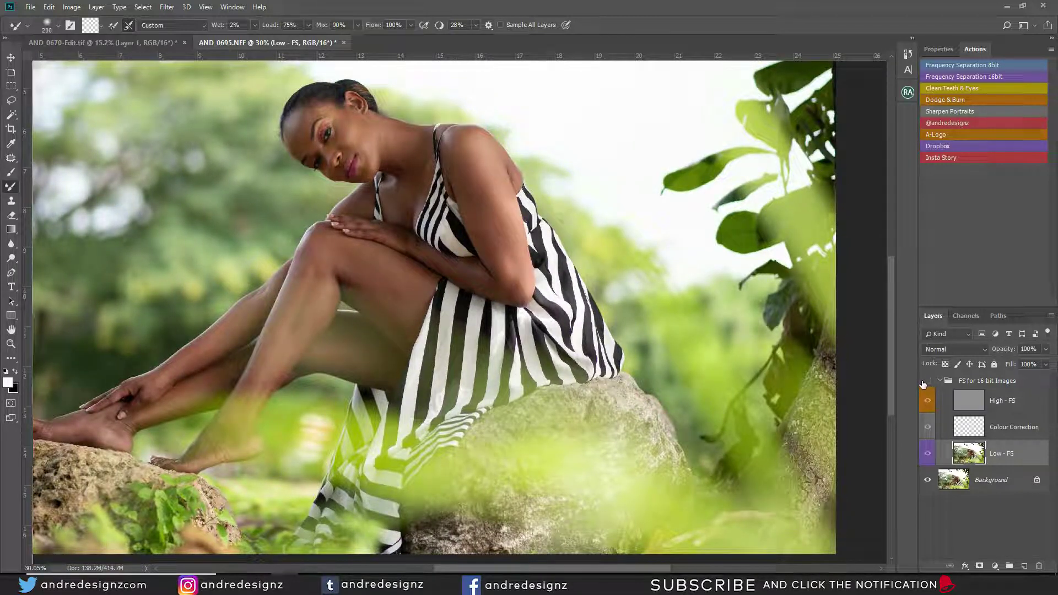
- Select the High - FS layer and set up the Clone Stamp at size 25 for retouching the face
click(969, 402)
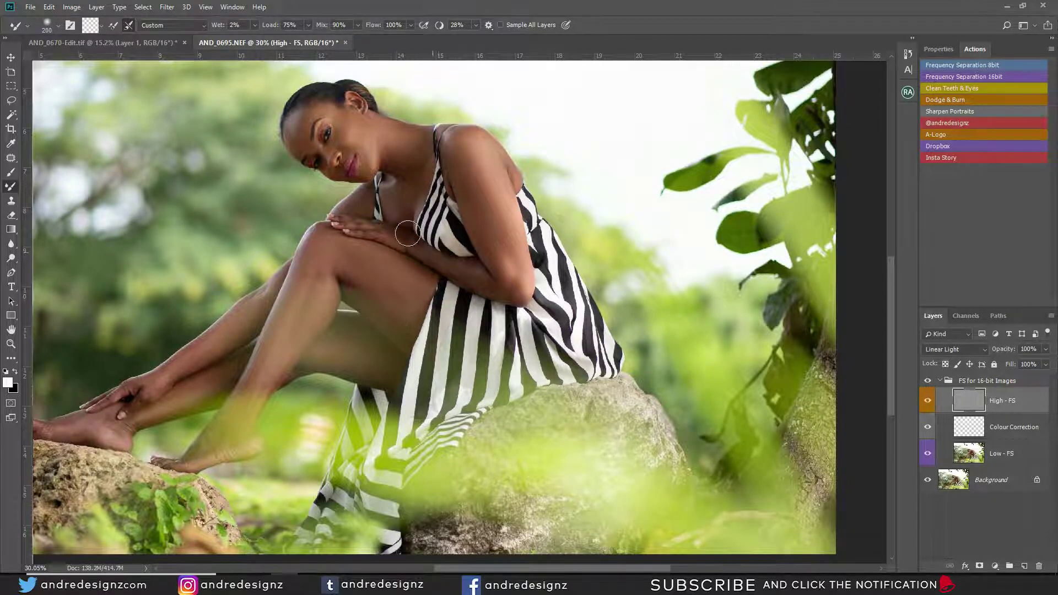
scroll(360, 149, up, 2)
scroll(360, 149, up, 5)
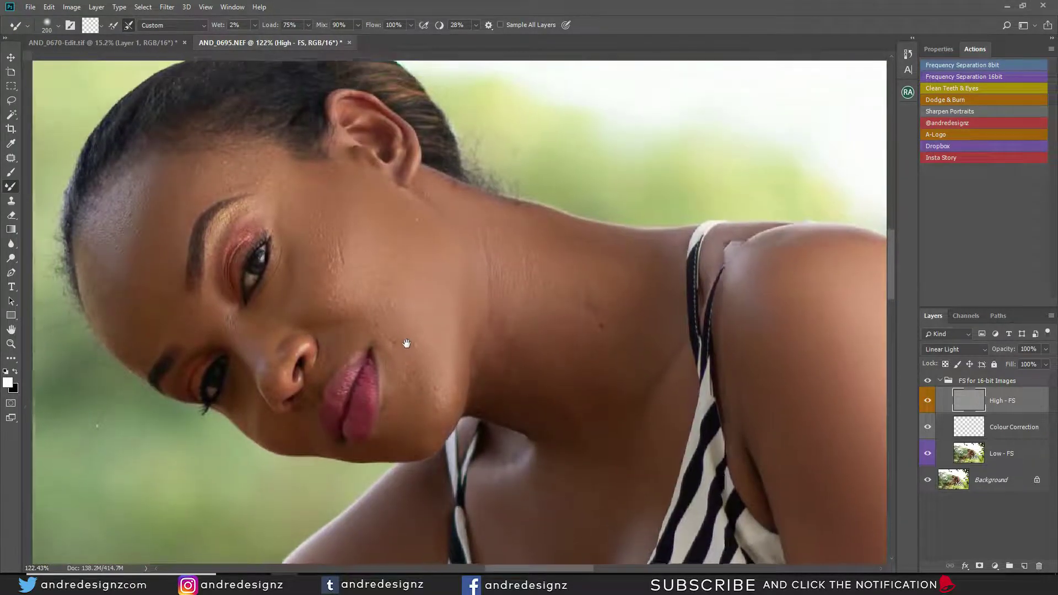
drag(270, 312, 343, 322)
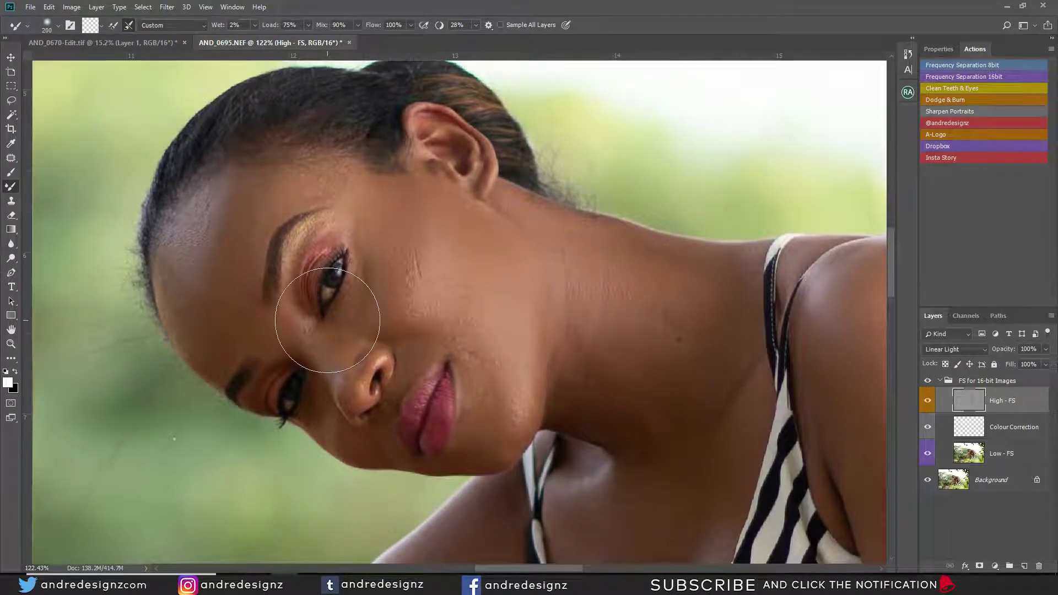
key(s)
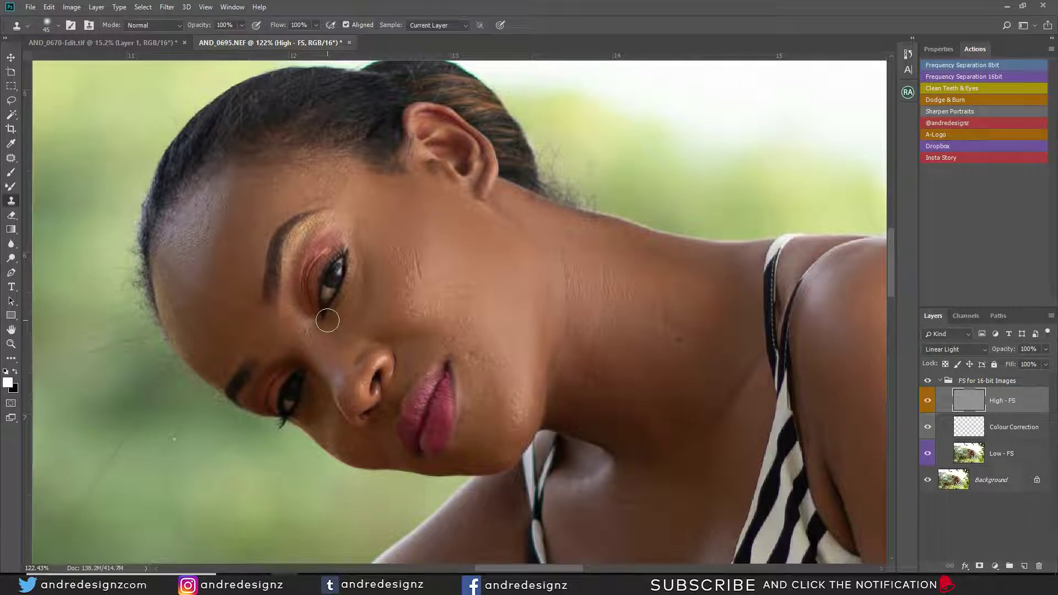
key(bracketleft)
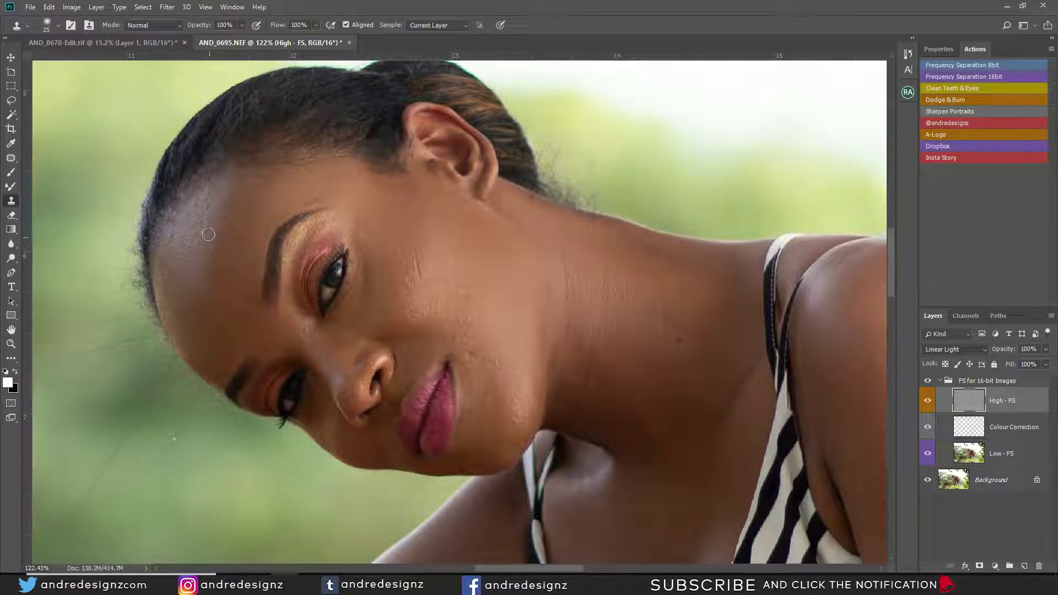
- Clone clean skin texture over the rough highlighted area of the forehead near the hairline
mouse_move(218, 218)
mouse_down()
mouse_move(227, 191)
mouse_move(237, 231)
mouse_move(205, 217)
mouse_move(204, 230)
mouse_move(197, 203)
mouse_move(211, 244)
mouse_move(193, 258)
mouse_up()
alt+click(237, 231)
click(206, 267)
alt+click(220, 269)
click(225, 300)
- Clone smooth texture over the small blemishes on the lower forehead above the eyebrows
drag(247, 238, 295, 116)
click(267, 211)
click(269, 231)
click(247, 213)
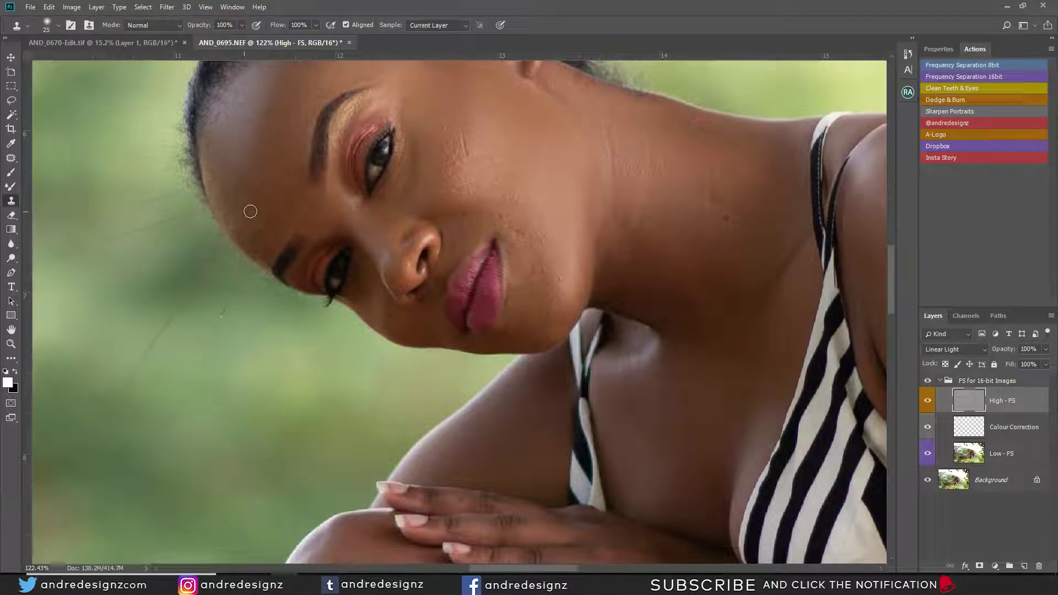
- Clone smooth texture over the temple and the creased cheek beside the eye, and compare with the frequency separation group hidden
drag(299, 189, 184, 259)
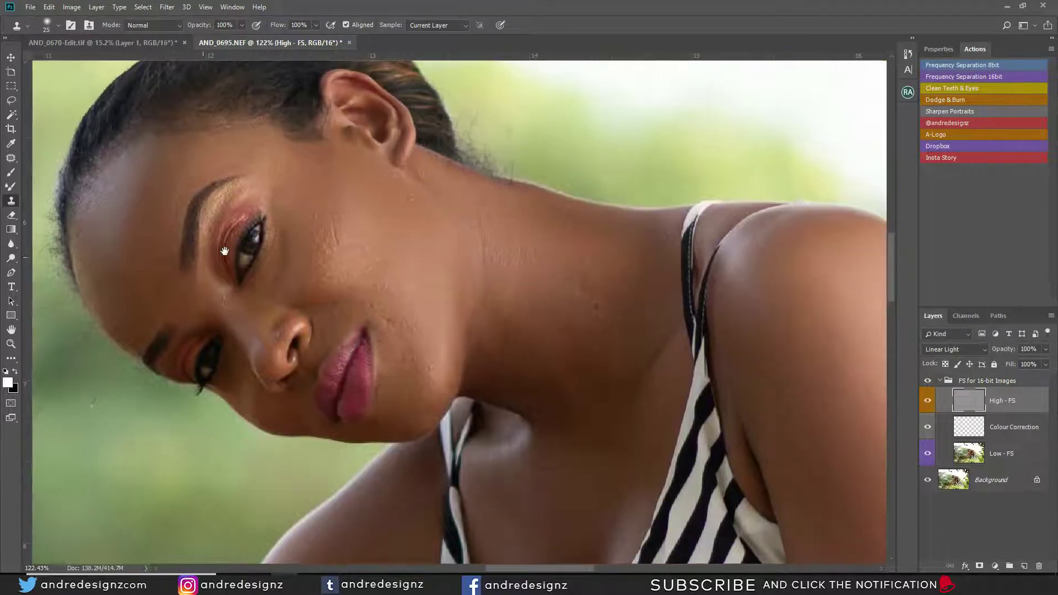
click(316, 187)
drag(345, 274, 328, 284)
click(928, 381)
click(929, 382)
- Sample clean skin and clone over the remaining rough texture on the cheek and the spots near the ear
drag(389, 286, 400, 275)
alt+click(360, 283)
alt+click(380, 213)
drag(384, 196, 386, 205)
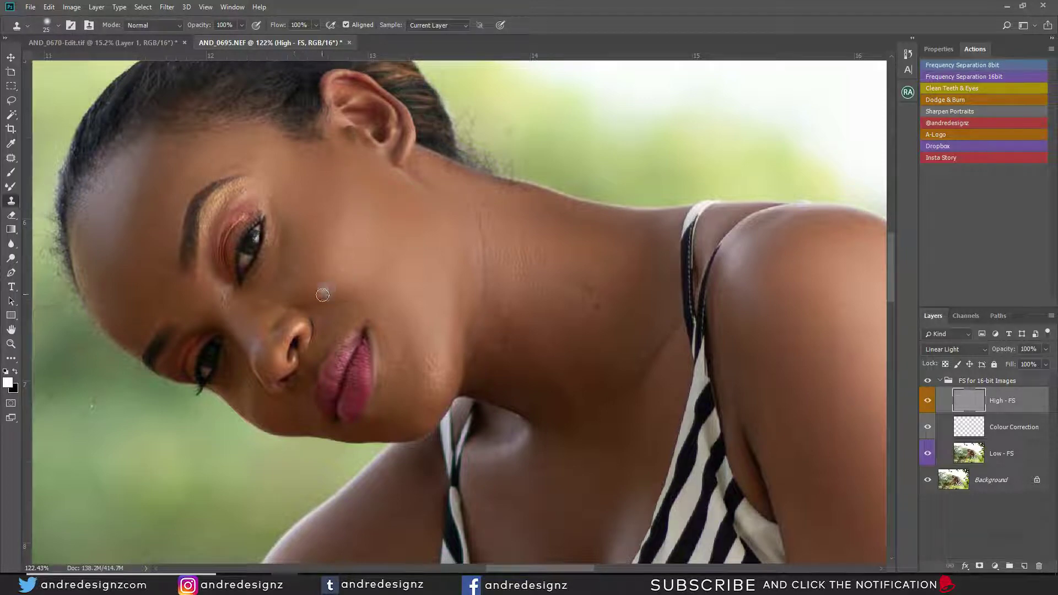
- Sample clean skin and clone over the rough texture on the bridge of the nose
drag(392, 307, 359, 186)
key(ctrl+r)
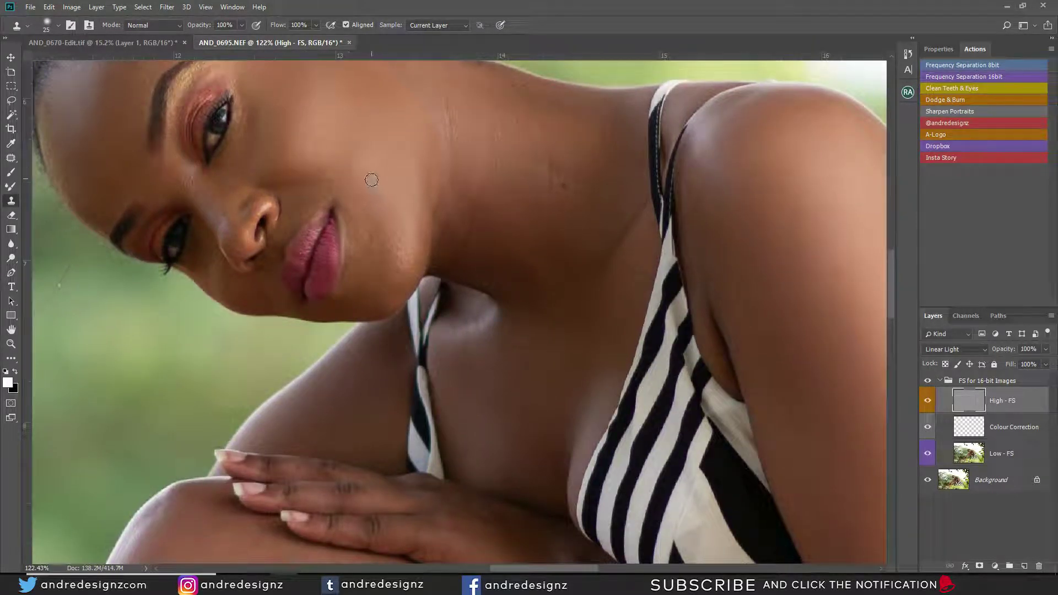
alt+click(208, 195)
mouse_move(202, 202)
mouse_down()
mouse_move(189, 191)
mouse_move(193, 179)
mouse_up()
- Clone smooth skin texture over the creases and marks across the neck on the High - FS layer
drag(286, 167, 243, 237)
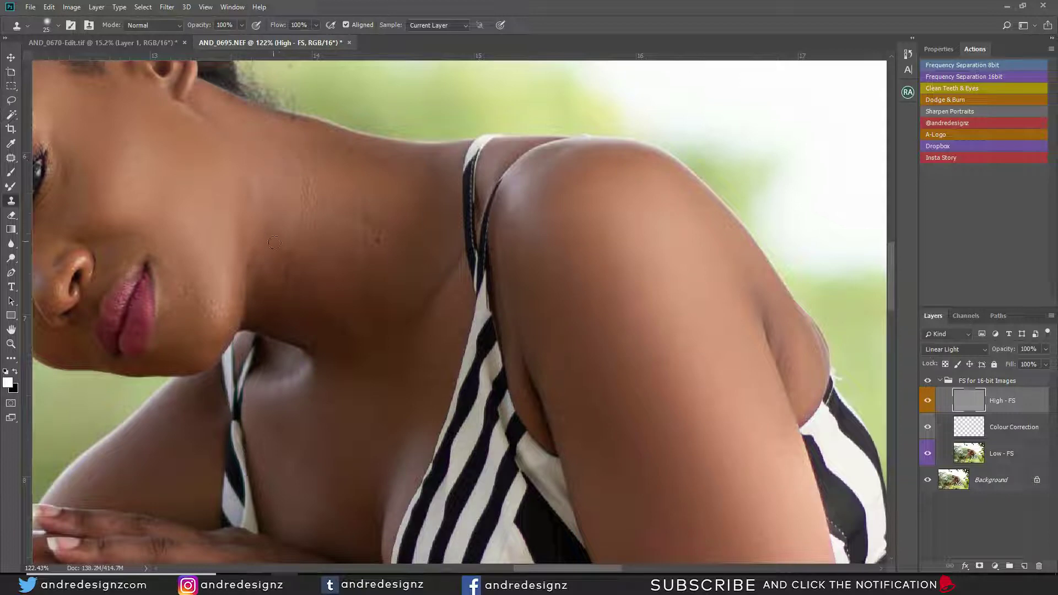
drag(279, 195, 285, 186)
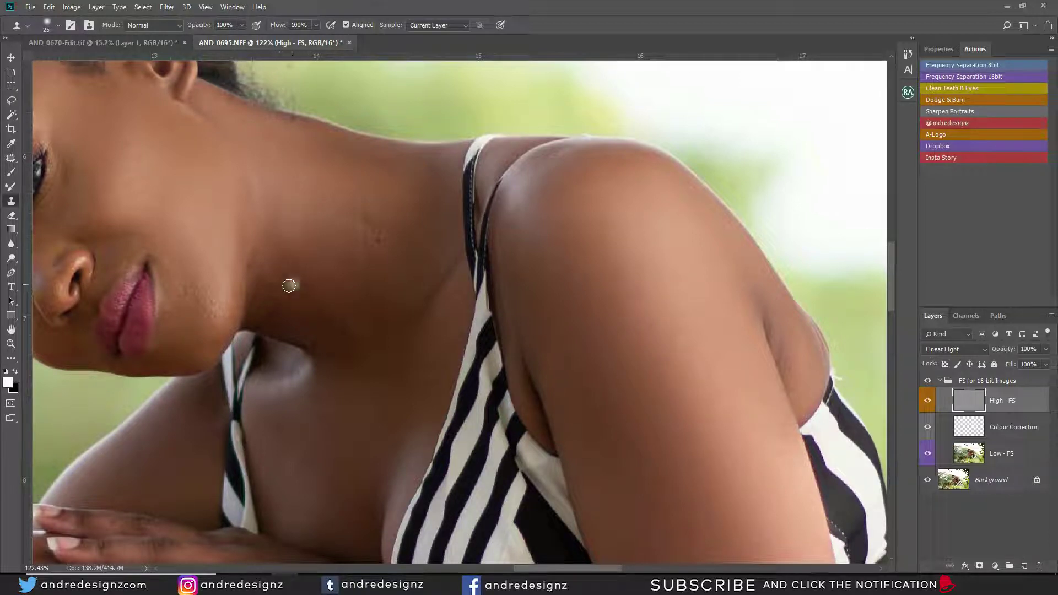
alt+click(323, 199)
drag(351, 203, 368, 228)
alt+click(335, 220)
mouse_move(323, 145)
mouse_down()
mouse_move(349, 194)
mouse_move(356, 174)
mouse_up()
drag(375, 242, 388, 231)
alt+click(379, 187)
mouse_move(325, 244)
mouse_down()
mouse_move(357, 135)
mouse_move(355, 189)
mouse_up()
click(416, 224)
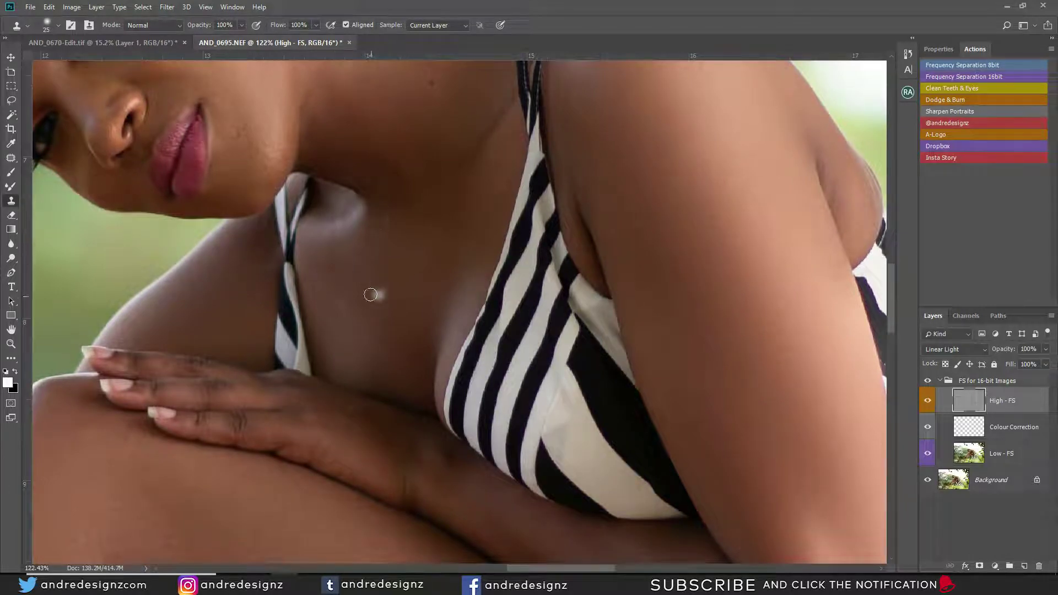
- Toggle the frequency separation group's visibility to compare the face and neck before and after cloning
drag(248, 218, 364, 301)
drag(354, 215, 392, 364)
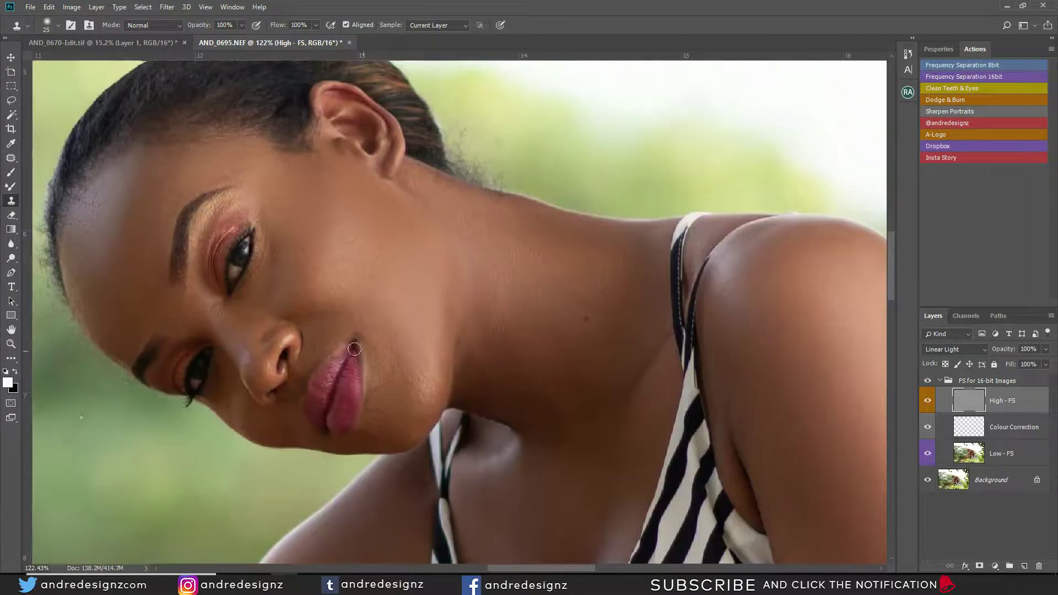
click(929, 381)
click(930, 382)
- Clone clean texture over the rough spots on the upper arm
drag(543, 281, 529, 144)
drag(504, 280, 453, 189)
mouse_move(529, 190)
mouse_down()
mouse_move(426, 269)
mouse_move(395, 262)
mouse_up()
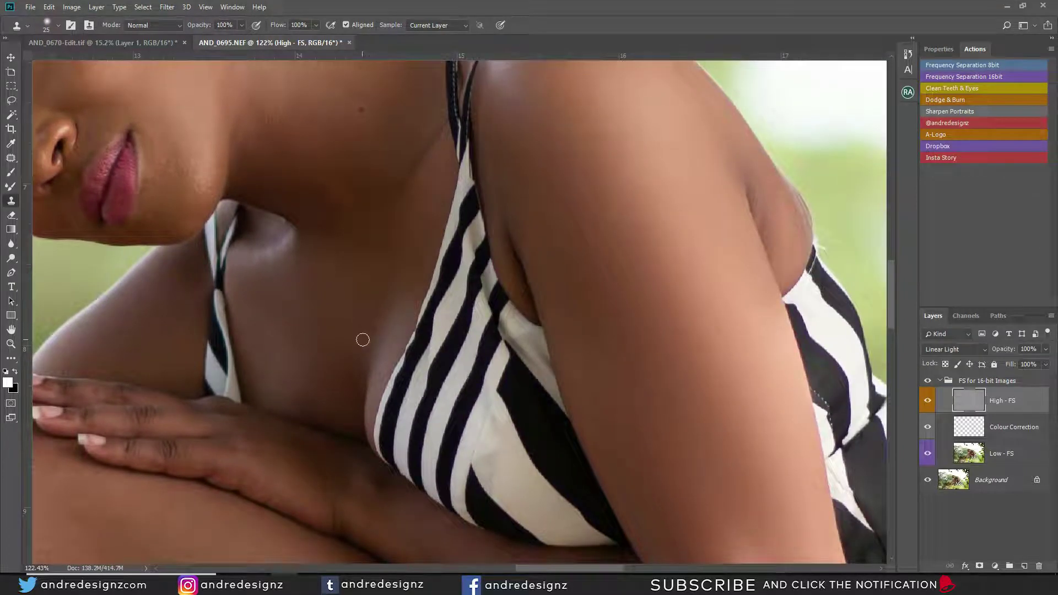
drag(411, 231, 303, 426)
drag(418, 333, 372, 273)
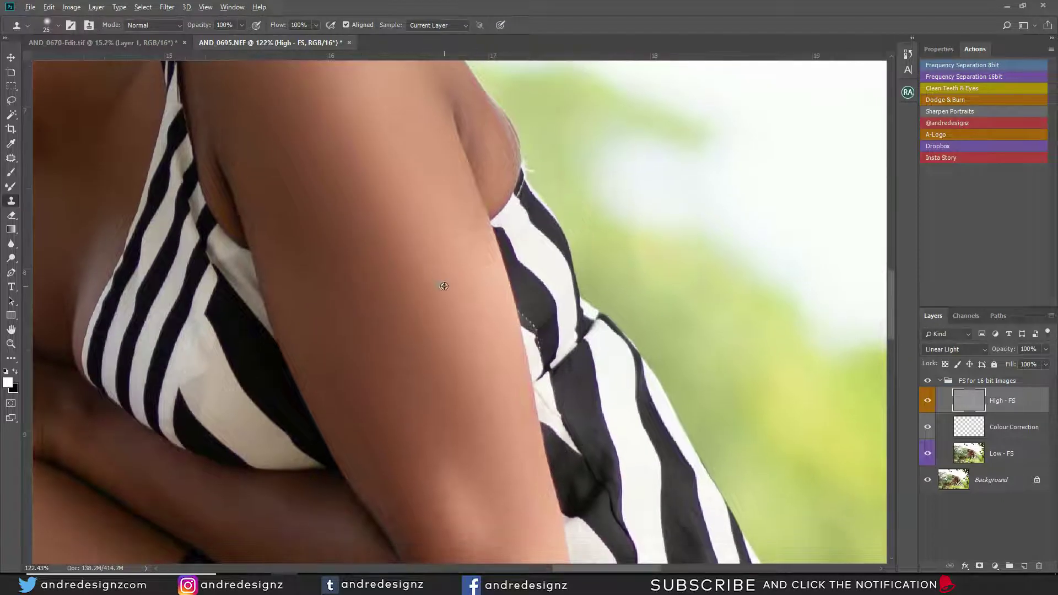
drag(446, 320, 432, 248)
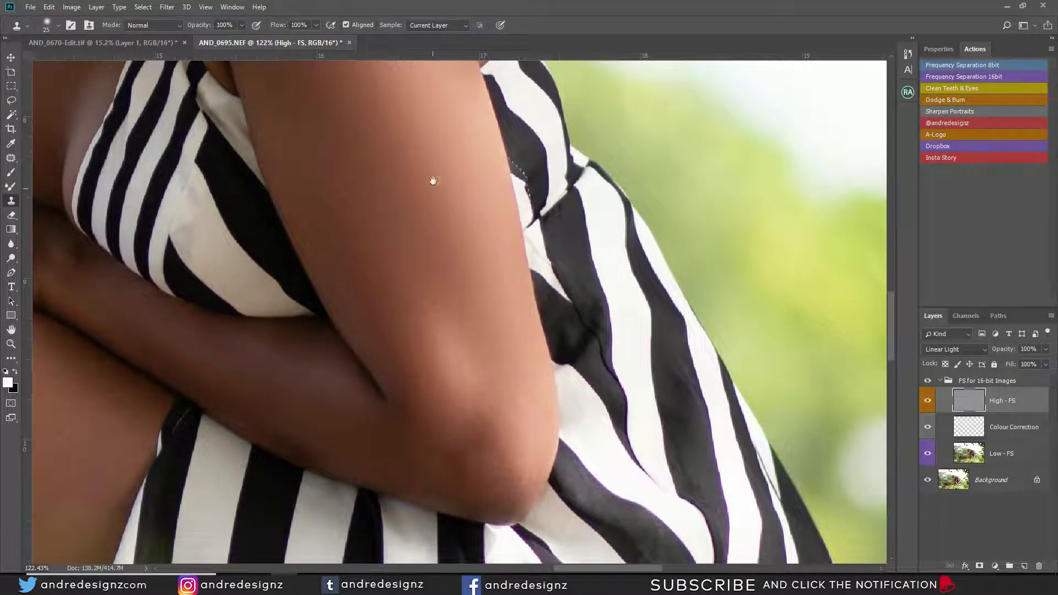
drag(433, 181, 423, 310)
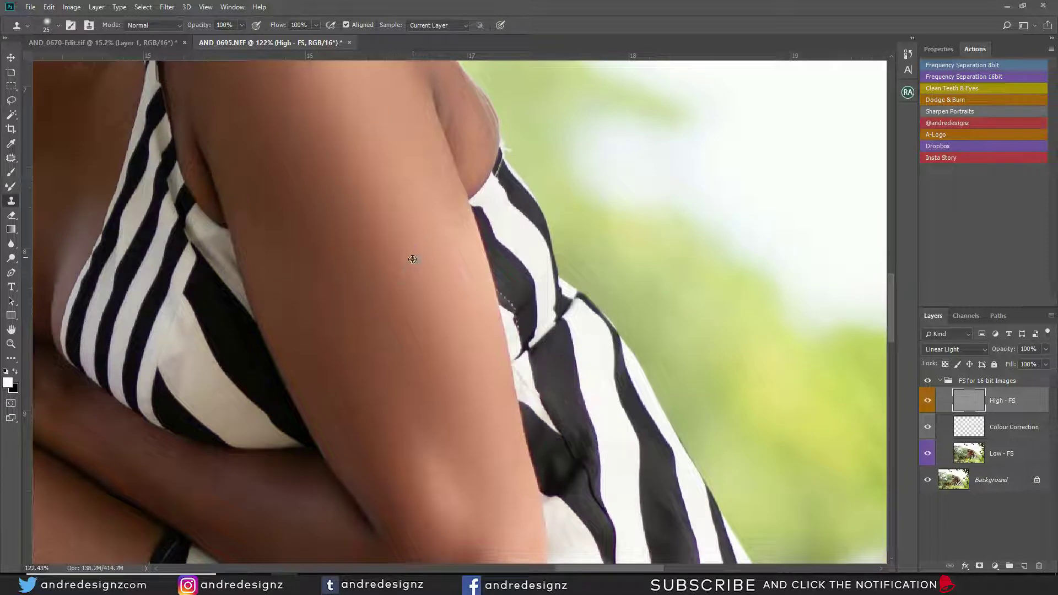
drag(412, 259, 423, 227)
drag(402, 283, 420, 239)
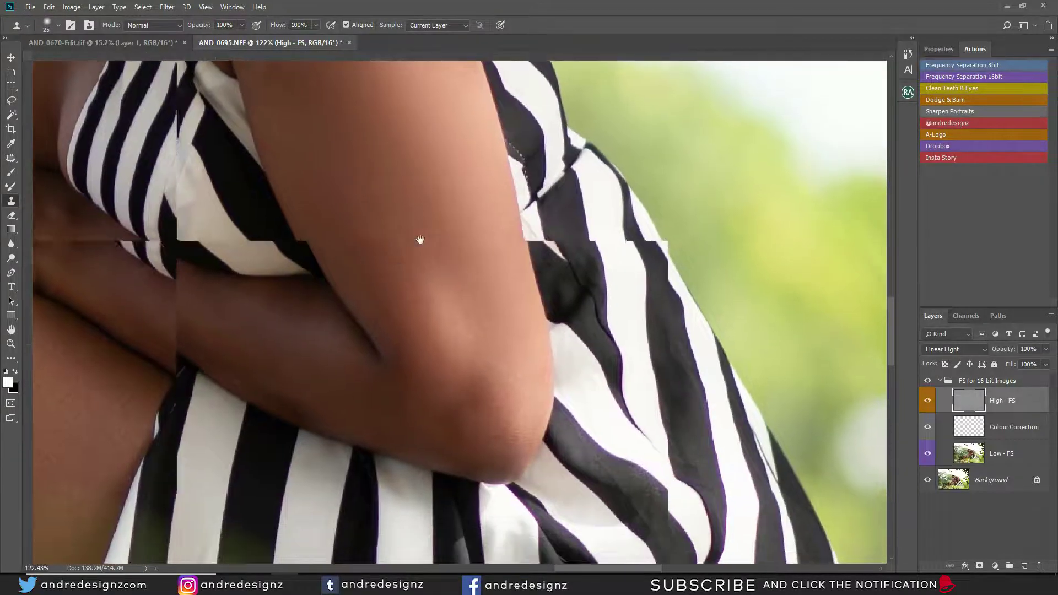
- Sample clean skin and clone over the small marks on the folded forearm
click(162, 297)
alt+click(182, 263)
click(166, 279)
alt+click(182, 261)
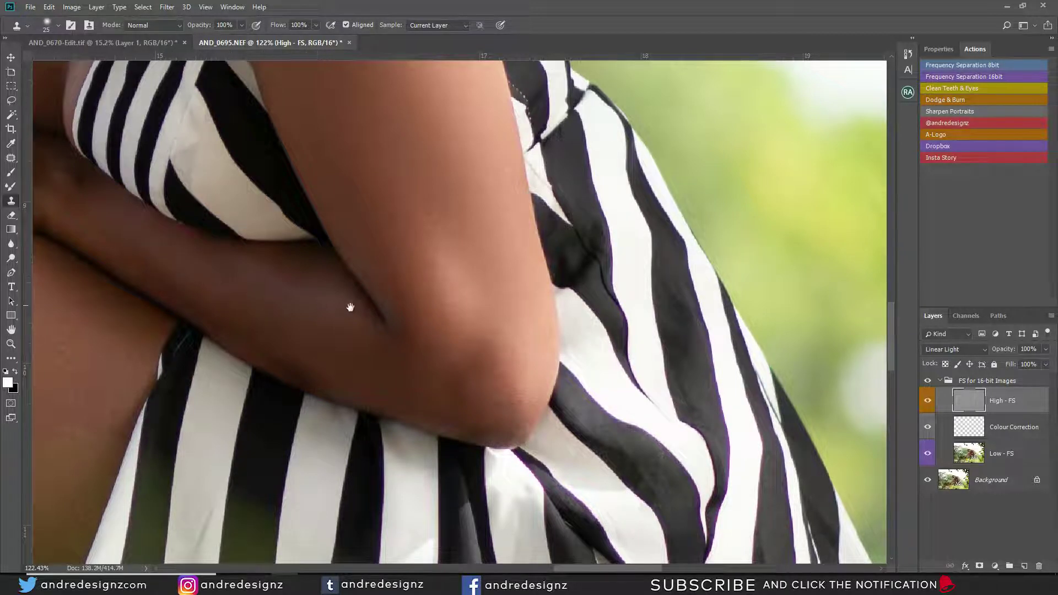
- Clone clean skin texture over the rough spots and marks on the thigh
drag(351, 307, 425, 208)
drag(339, 257, 456, 316)
mouse_move(312, 320)
mouse_down()
mouse_move(451, 334)
mouse_move(433, 327)
mouse_move(419, 358)
mouse_move(357, 331)
mouse_up()
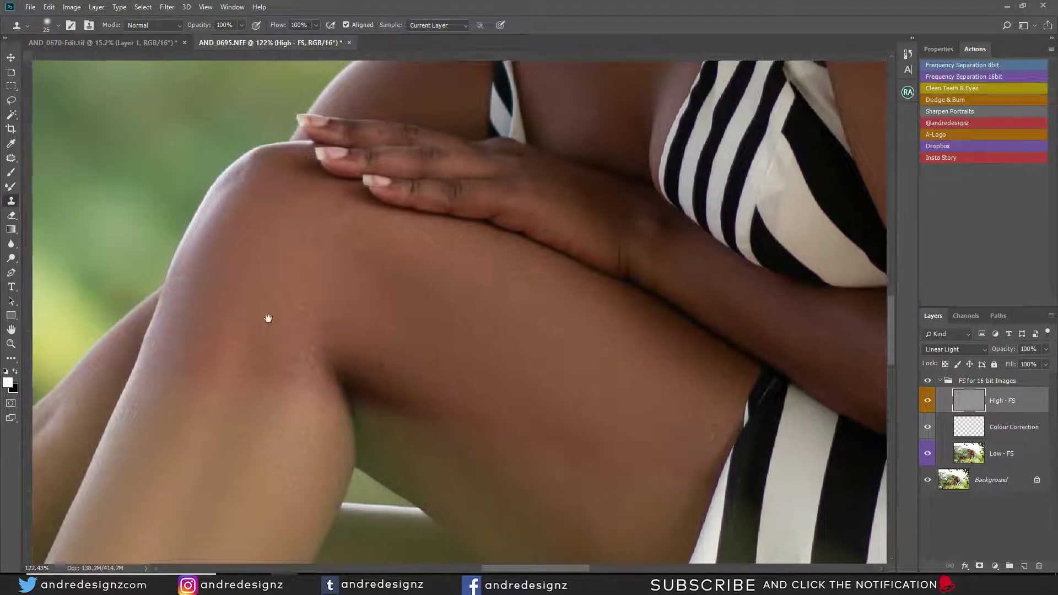
drag(303, 412, 243, 321)
drag(262, 360, 253, 293)
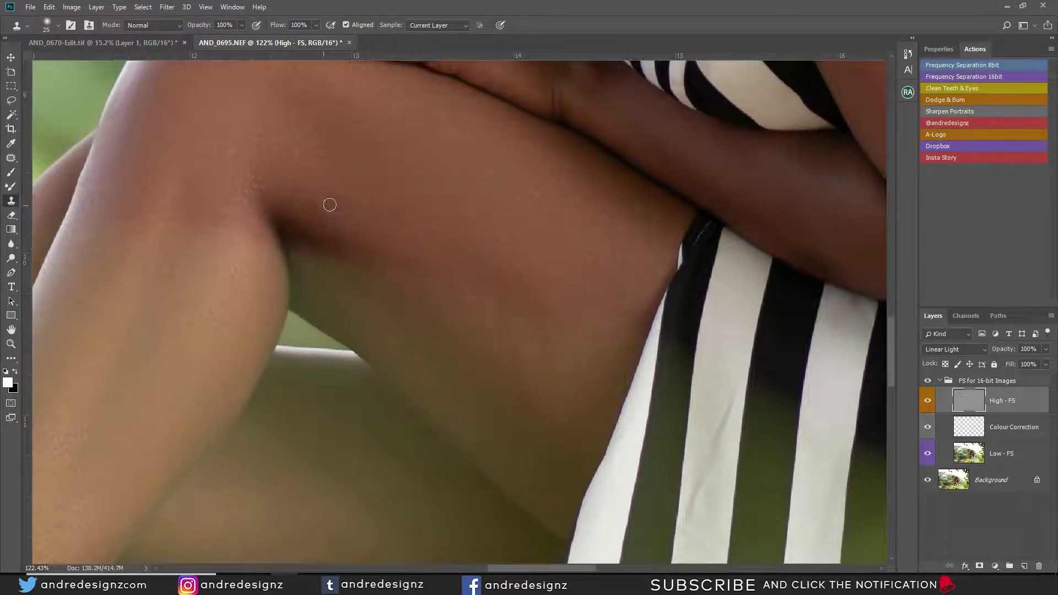
drag(347, 253, 283, 275)
scroll(283, 274, right, 2)
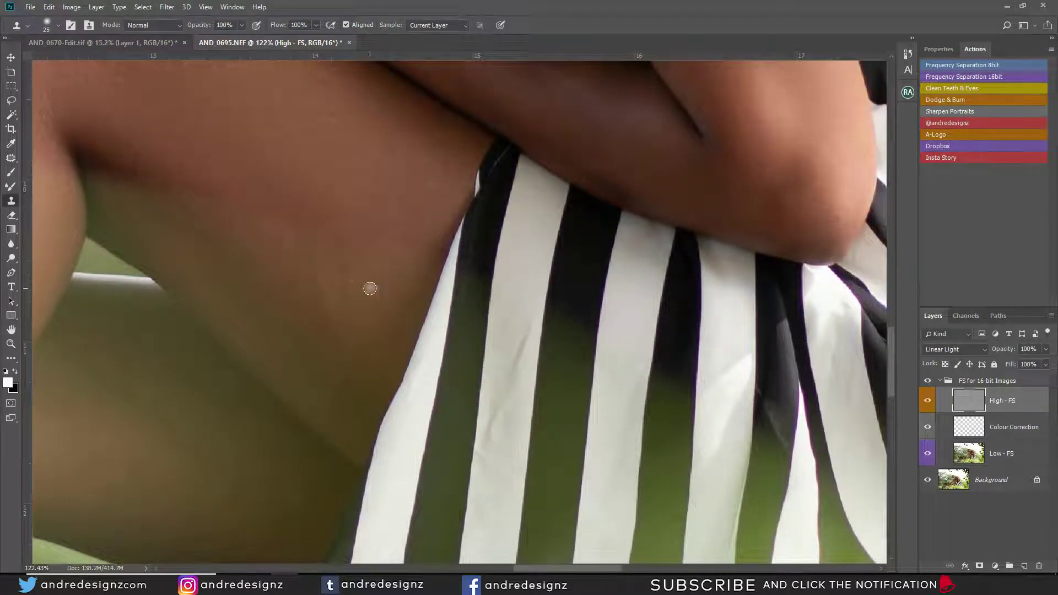
click(332, 187)
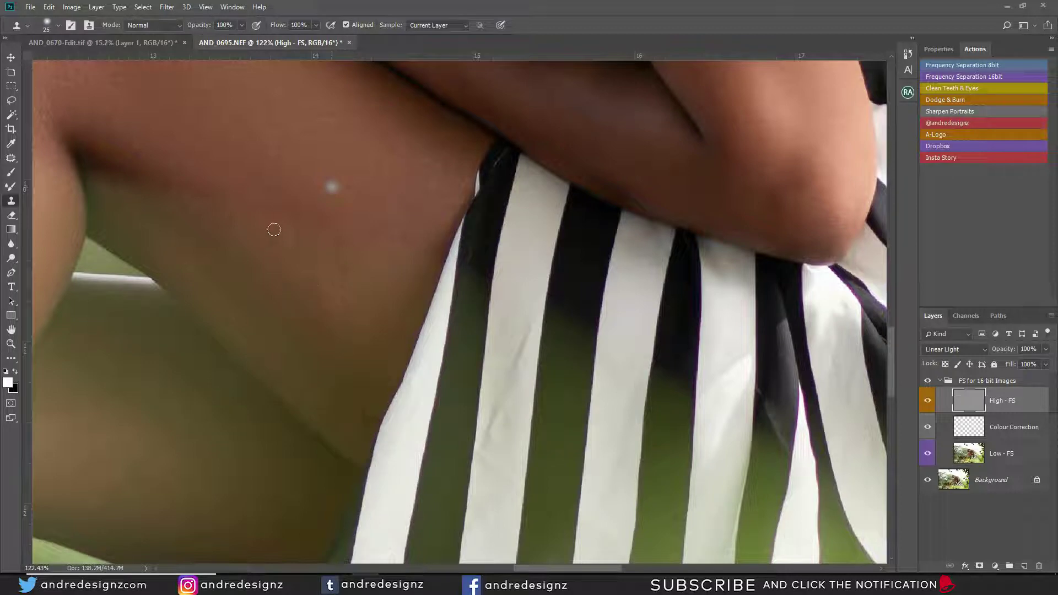
mouse_move(286, 233)
mouse_down()
mouse_move(290, 246)
mouse_move(287, 223)
mouse_up()
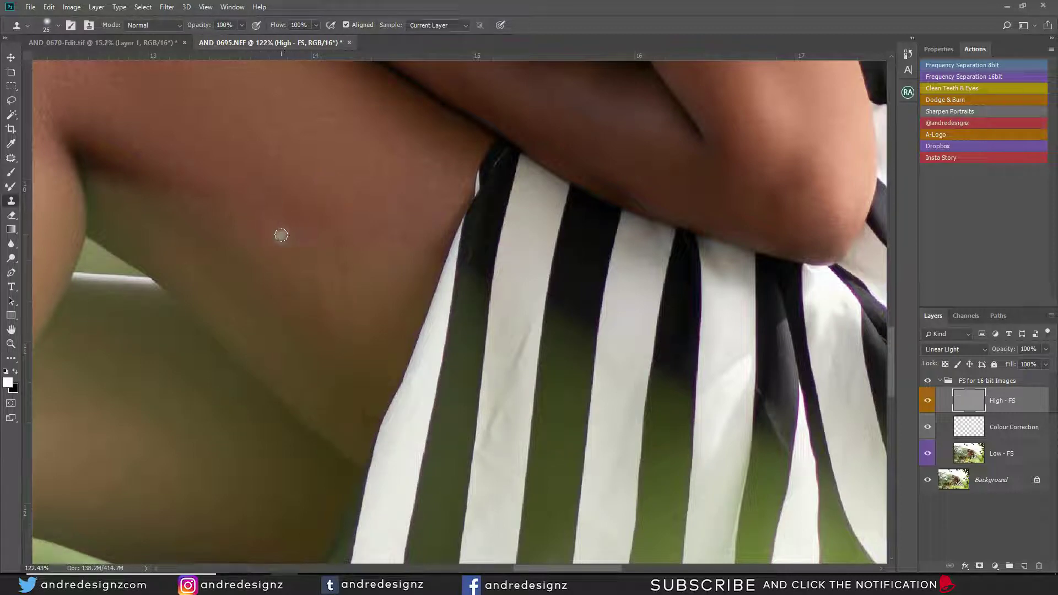
mouse_move(295, 201)
mouse_down()
mouse_move(352, 117)
mouse_move(307, 203)
mouse_move(277, 215)
mouse_move(342, 195)
mouse_up()
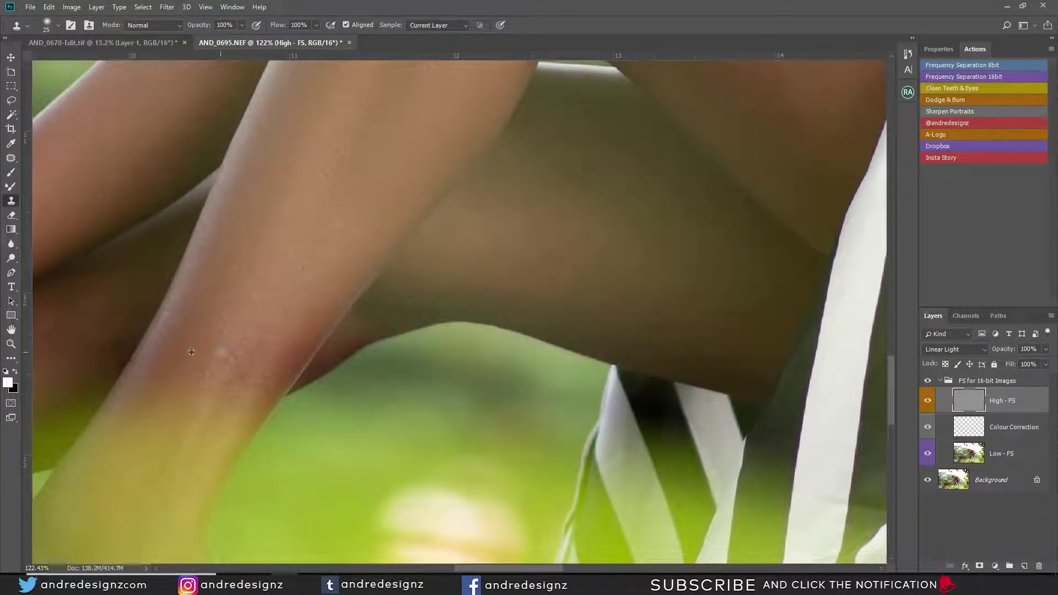
- Clone smooth texture over the blemishes on the shin and lower leg
mouse_move(229, 303)
mouse_down()
mouse_move(255, 264)
mouse_move(228, 361)
mouse_move(253, 281)
mouse_up()
mouse_move(282, 331)
mouse_down()
mouse_move(319, 200)
mouse_move(331, 298)
mouse_move(390, 295)
mouse_move(366, 286)
mouse_move(421, 253)
mouse_up()
mouse_move(330, 274)
mouse_down()
mouse_move(265, 283)
mouse_move(345, 283)
mouse_move(251, 324)
mouse_move(252, 300)
mouse_move(335, 270)
mouse_move(300, 326)
mouse_move(399, 272)
mouse_move(436, 267)
mouse_up()
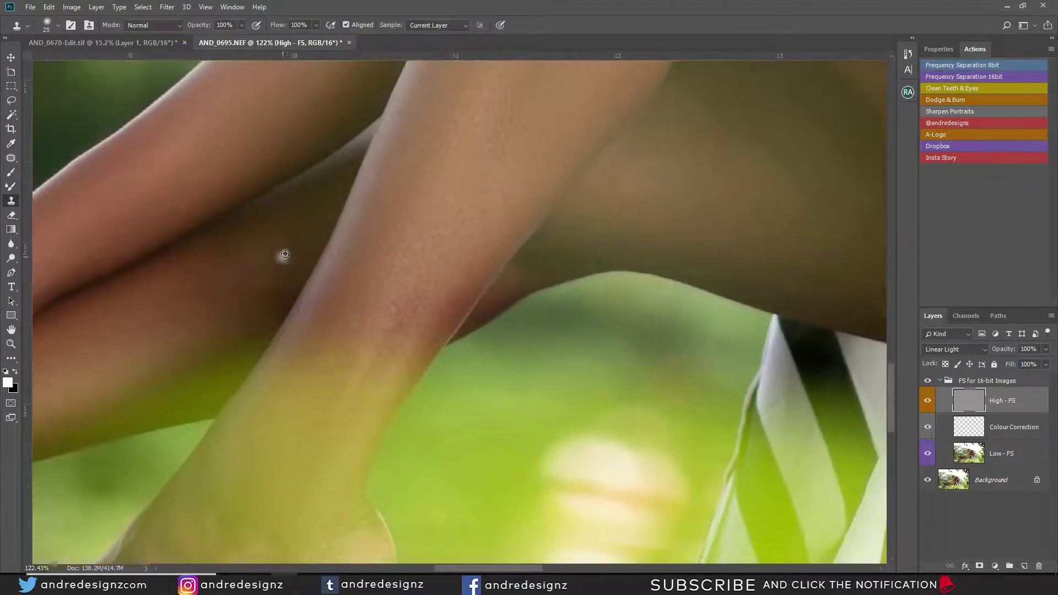
mouse_move(276, 298)
mouse_down()
mouse_move(371, 199)
mouse_move(333, 253)
mouse_move(415, 242)
mouse_move(307, 265)
mouse_move(484, 279)
mouse_move(392, 320)
mouse_move(502, 340)
mouse_up()
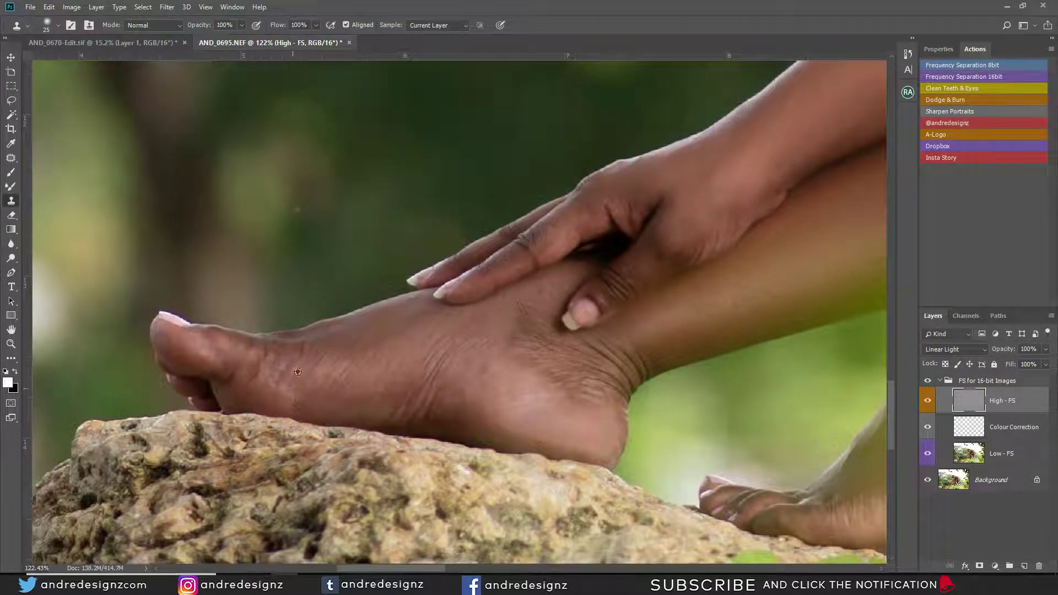
- Inspect the foot, legs, folded arm and full image for remaining texture flaws
drag(333, 347, 240, 332)
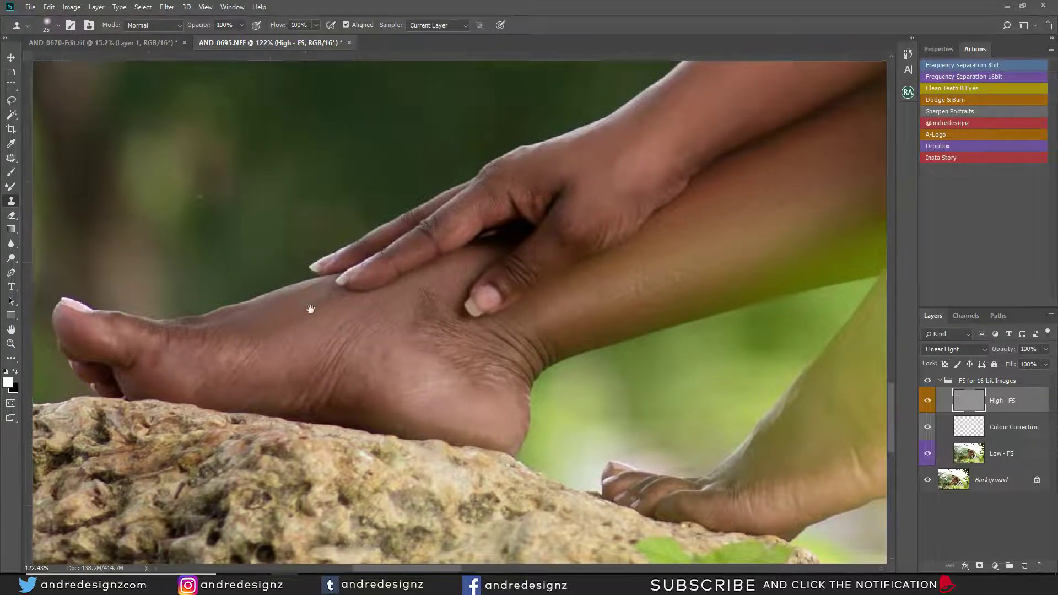
drag(439, 399, 319, 371)
drag(380, 333, 262, 432)
drag(365, 312, 220, 366)
drag(455, 314, 267, 336)
drag(405, 303, 291, 302)
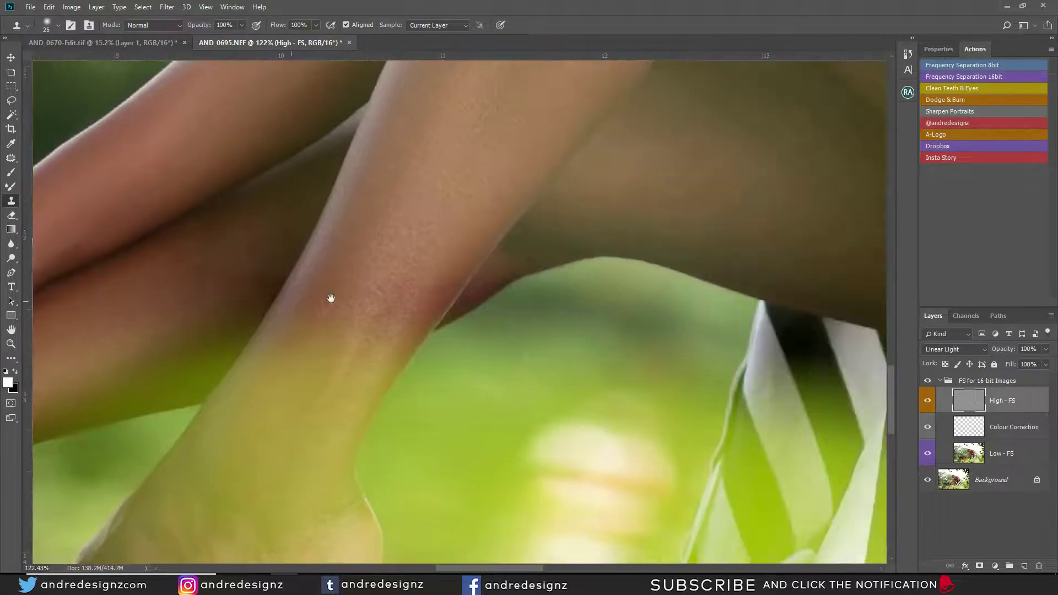
drag(513, 246, 378, 284)
drag(553, 192, 399, 286)
drag(571, 221, 392, 286)
mouse_move(513, 216)
mouse_down()
mouse_move(380, 304)
mouse_move(440, 337)
mouse_up()
drag(373, 309, 434, 359)
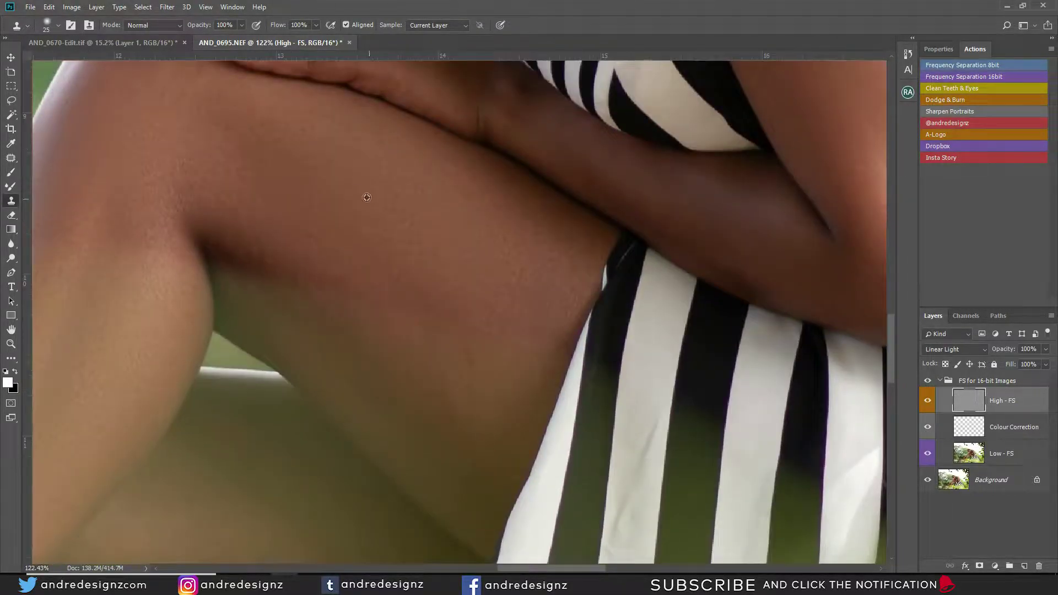
mouse_move(323, 198)
mouse_down()
mouse_move(274, 222)
mouse_move(335, 220)
mouse_move(392, 246)
mouse_move(376, 245)
mouse_move(406, 312)
mouse_move(411, 364)
mouse_move(383, 331)
mouse_move(401, 333)
mouse_move(353, 290)
mouse_up()
key(ctrl+r)
scroll(326, 181, down, 5)
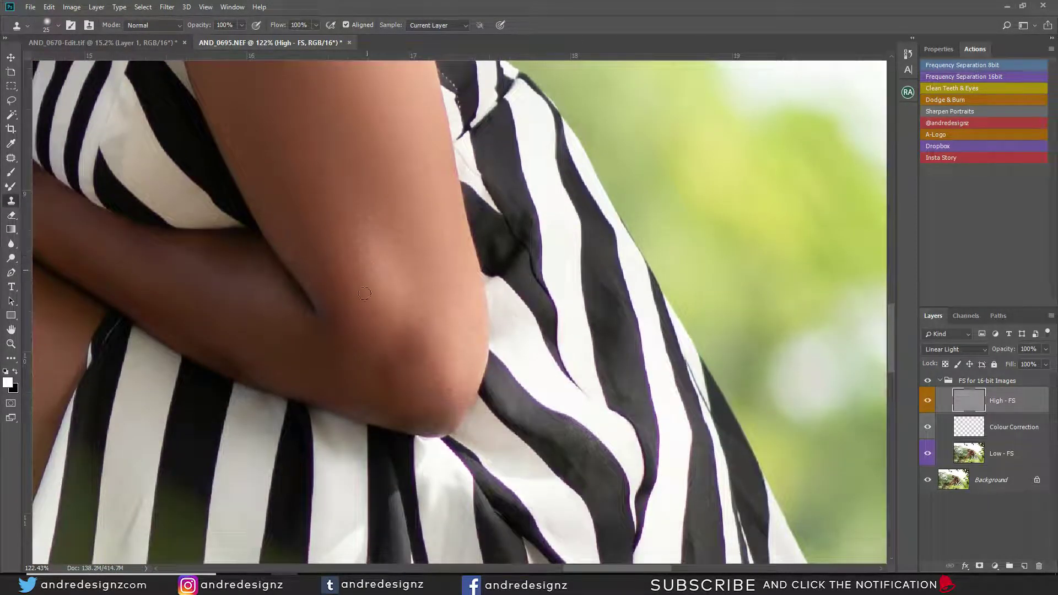
drag(403, 289, 449, 292)
key(ctrl+0)
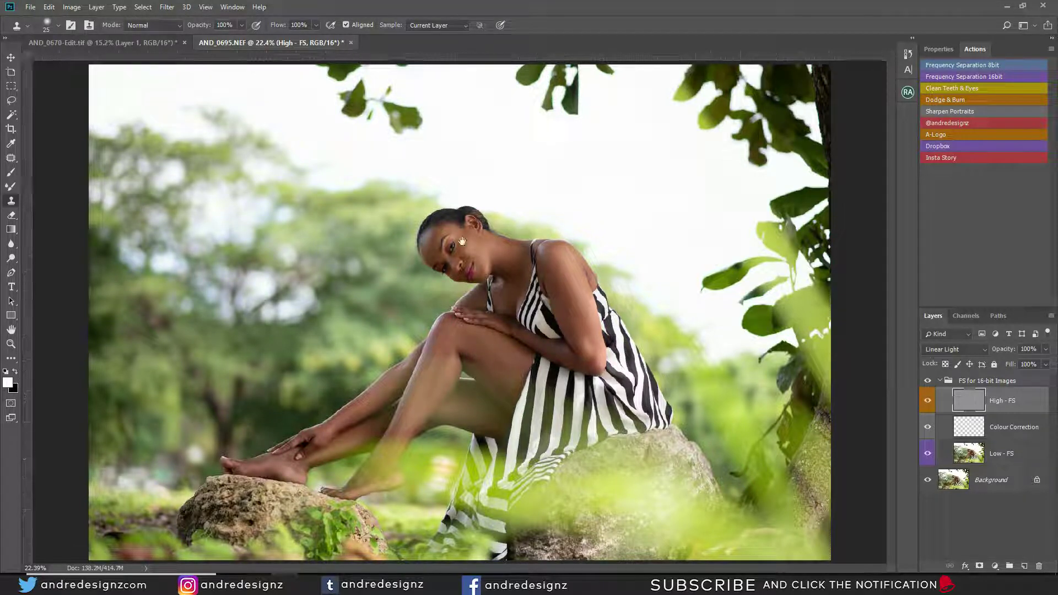
scroll(439, 229, down, 1)
scroll(478, 241, up, 2)
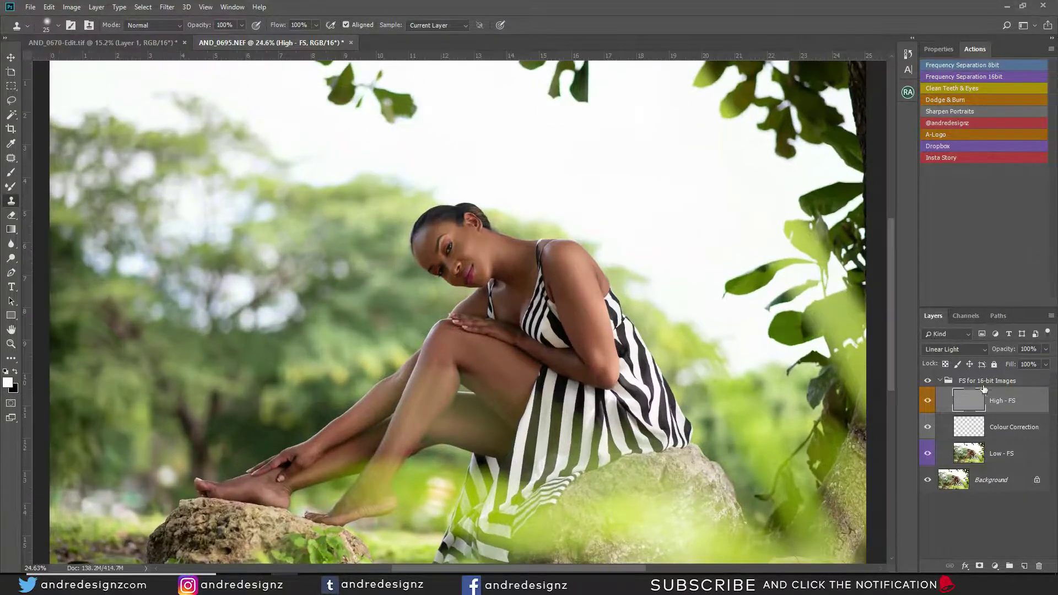
- Collapse the FS for 16-bit Images group and run the Dodge & Burn action above it
click(953, 385)
click(941, 381)
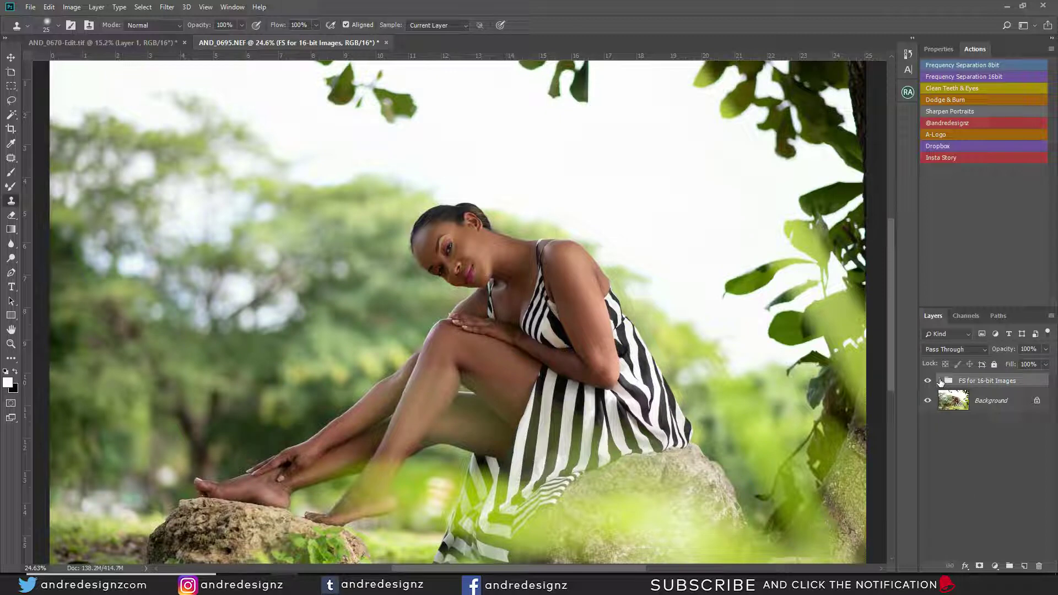
click(946, 101)
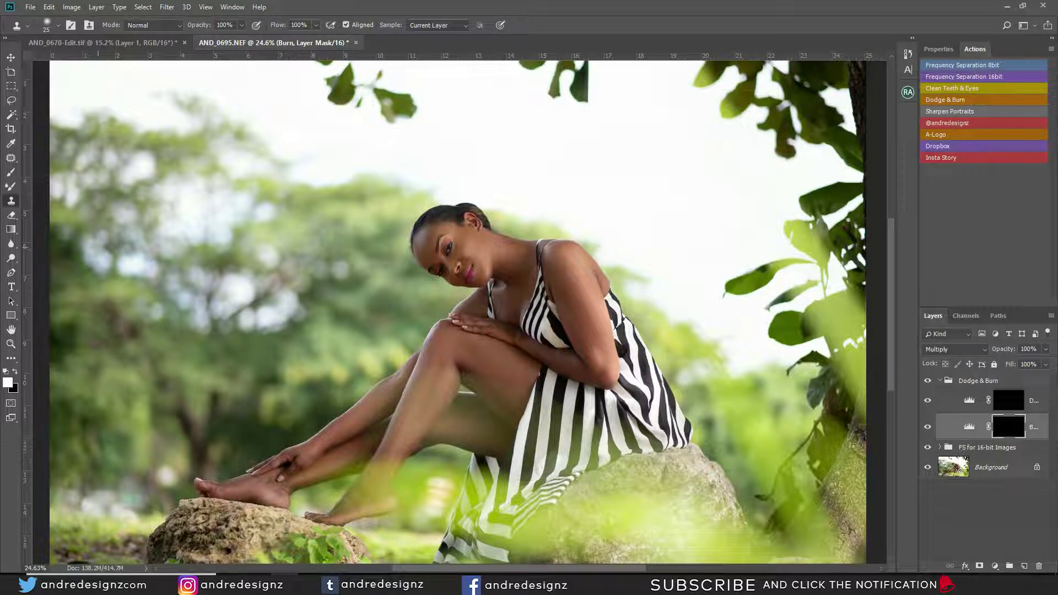
- Set up the Brush with 1% flow and a 100 px size for painting on the Burn layer mask
key(b)
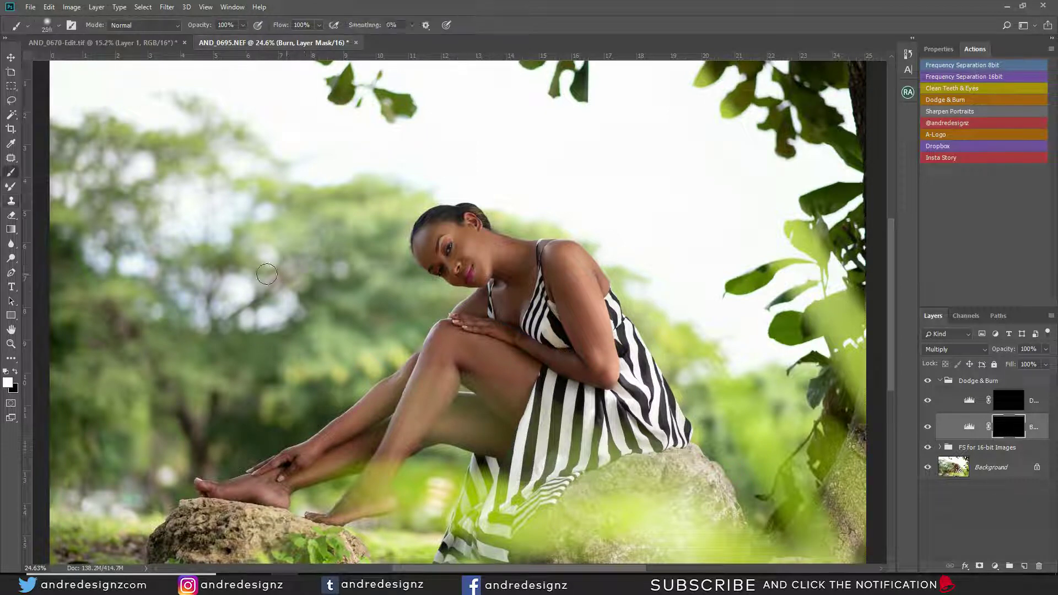
click(318, 25)
drag(319, 40, 269, 39)
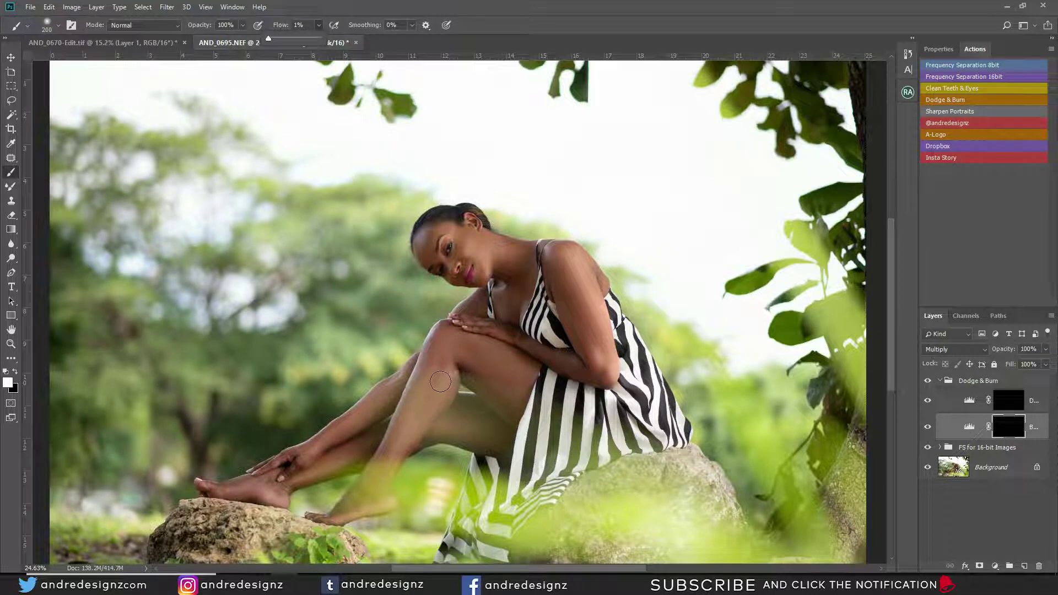
key(bracketleft)
key(bracketleft)
key(bracketleft)
key(bracketleft)
key(bracketleft)
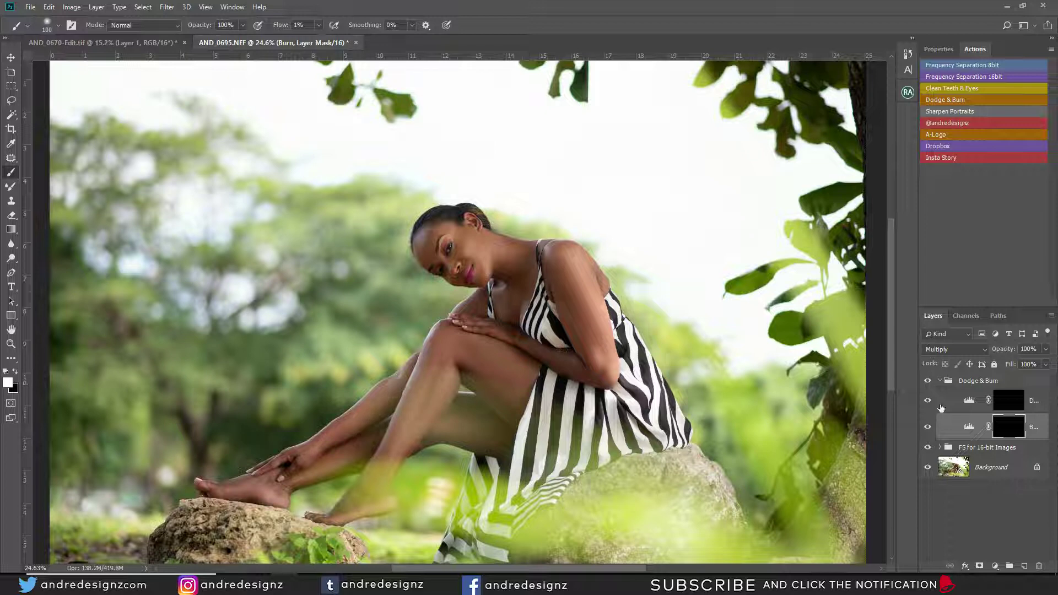
- Compare the image with the Burn layer off and on, and burn along the elbow and forearm with a larger brush
click(927, 429)
click(929, 431)
key(bracketright)
key(bracketright)
mouse_move(597, 367)
mouse_down()
mouse_move(597, 291)
mouse_move(561, 286)
mouse_move(571, 359)
mouse_up()
- Burn the shadow contours of the face on the Burn layer mask, varying the brush size
key(bracketleft)
scroll(471, 250, up, 10)
key(bracketleft)
key(bracketleft)
key(bracketleft)
key(bracketleft)
key(bracketleft)
key(bracketleft)
key(bracketleft)
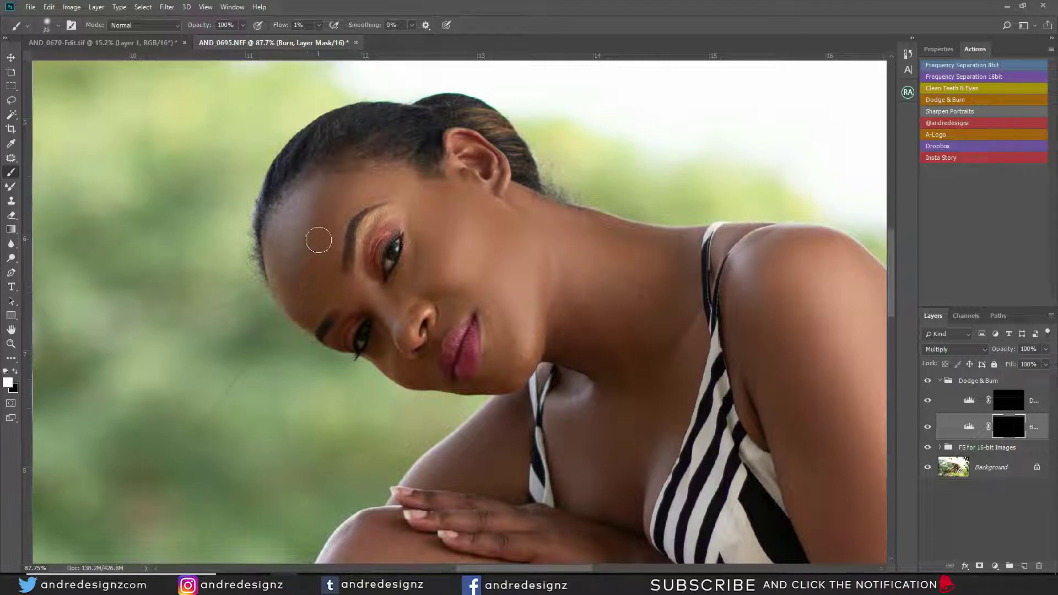
key(bracketright)
key(bracketright)
key(bracketright)
key(bracketright)
key(bracketright)
- Dodge the forehead and the bridge of the nose on the Dodge layer mask, using a smaller brush for the nose
click(1009, 402)
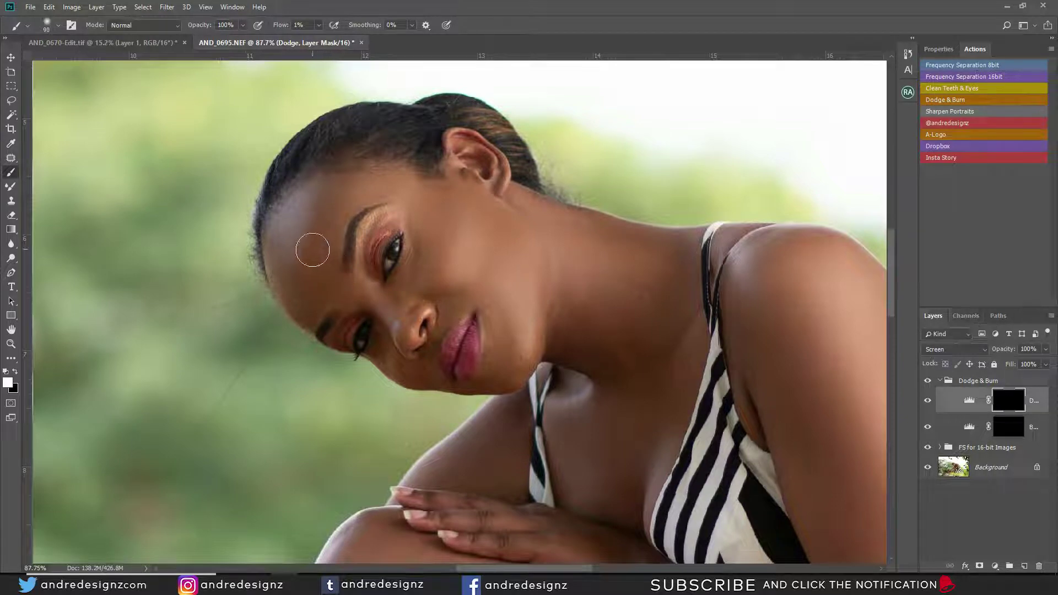
mouse_move(312, 253)
mouse_down()
mouse_move(305, 206)
mouse_move(308, 282)
mouse_move(310, 194)
mouse_move(310, 256)
mouse_move(299, 218)
mouse_move(301, 252)
mouse_move(346, 291)
mouse_move(305, 264)
mouse_move(297, 220)
mouse_move(306, 211)
mouse_move(317, 269)
mouse_move(298, 220)
mouse_move(329, 293)
mouse_move(297, 259)
mouse_move(351, 291)
mouse_move(385, 334)
mouse_up()
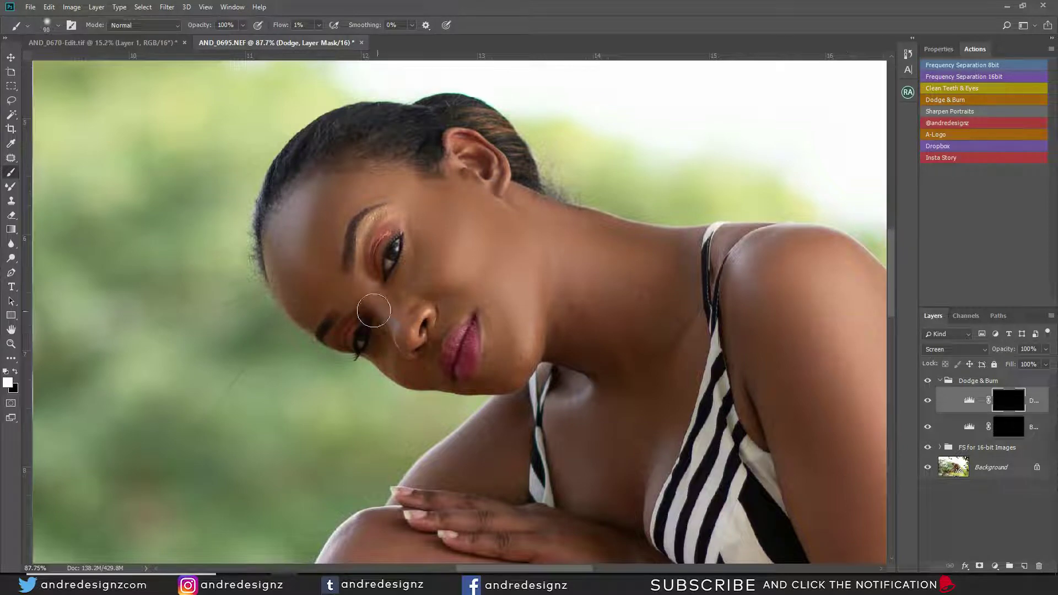
key(bracketleft)
key(bracketleft)
key(bracketleft)
key(bracketleft)
key(bracketleft)
mouse_move(370, 304)
mouse_down()
mouse_move(352, 287)
mouse_move(383, 310)
mouse_up()
- Dodge the cheek, neck and collarbone highlights on the Dodge layer mask with a 100 px brush
key(bracketright)
key(bracketright)
key(bracketright)
key(bracketright)
key(bracketright)
scroll(581, 218, down, 5)
key(bracketright)
key(bracketright)
key(bracketright)
key(bracketright)
right_click(514, 227)
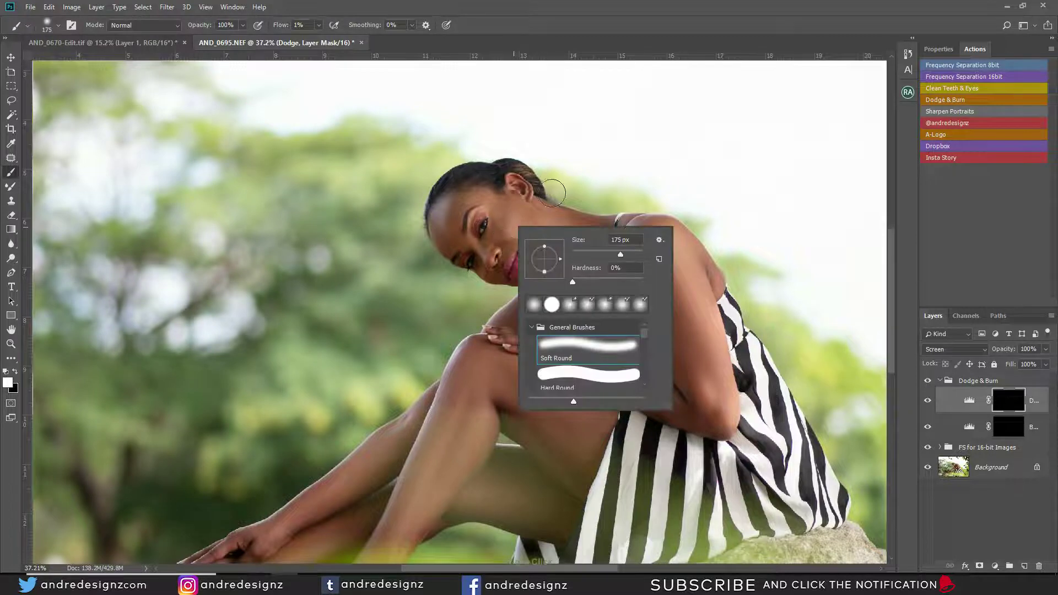
key(Escape)
key(bracketleft)
key(bracketleft)
key(bracketleft)
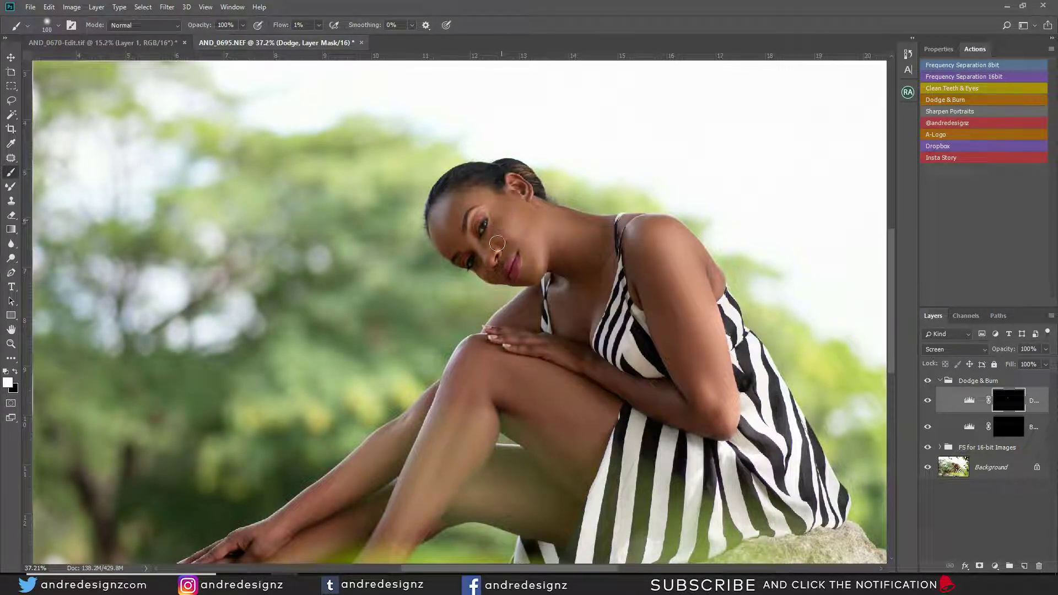
mouse_move(497, 217)
mouse_down()
mouse_move(495, 236)
mouse_move(497, 208)
mouse_move(499, 232)
mouse_up()
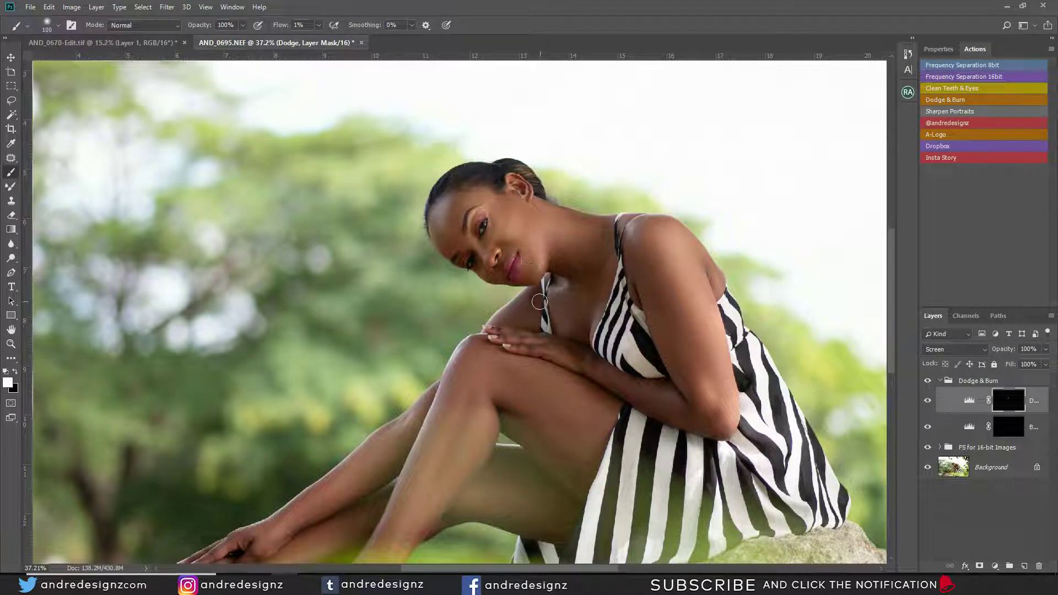
drag(544, 280, 610, 254)
drag(518, 218, 497, 229)
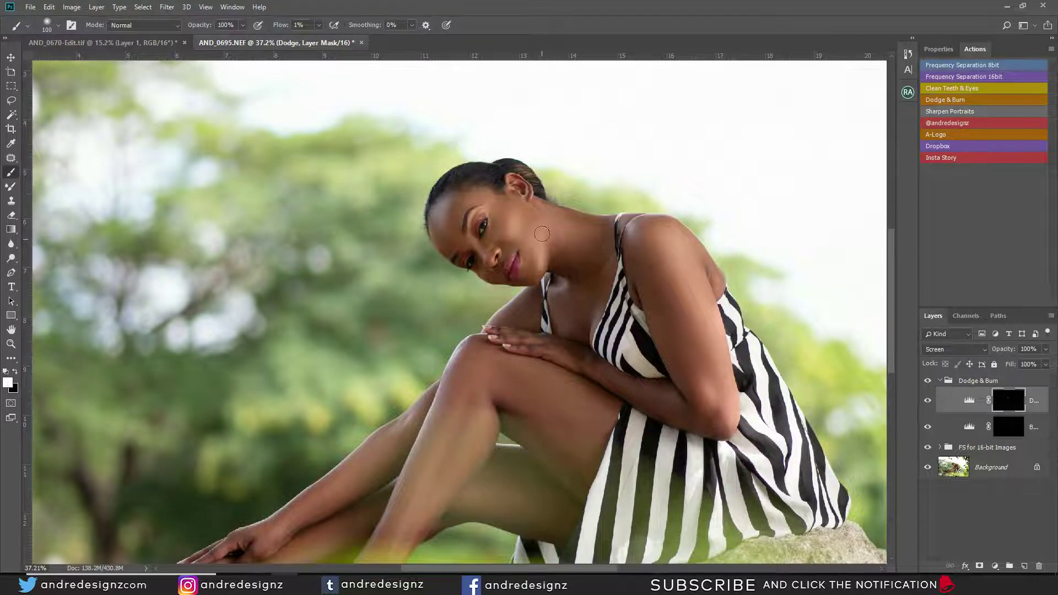
- Dodge the highlights along the legs and the upper arm on the Dodge layer mask with a larger brush
drag(561, 282, 491, 205)
drag(507, 290, 469, 210)
key(ctrl+r)
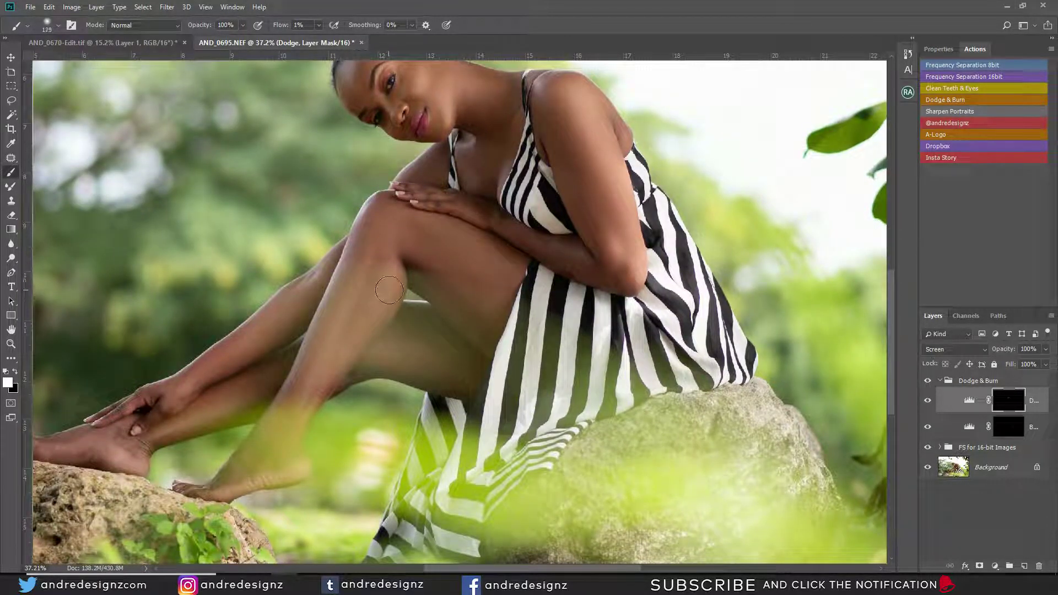
key(bracketright)
key(bracketright)
key(bracketright)
key(bracketleft)
mouse_move(228, 409)
mouse_down()
mouse_move(255, 385)
mouse_move(236, 402)
mouse_up()
key(bracketleft)
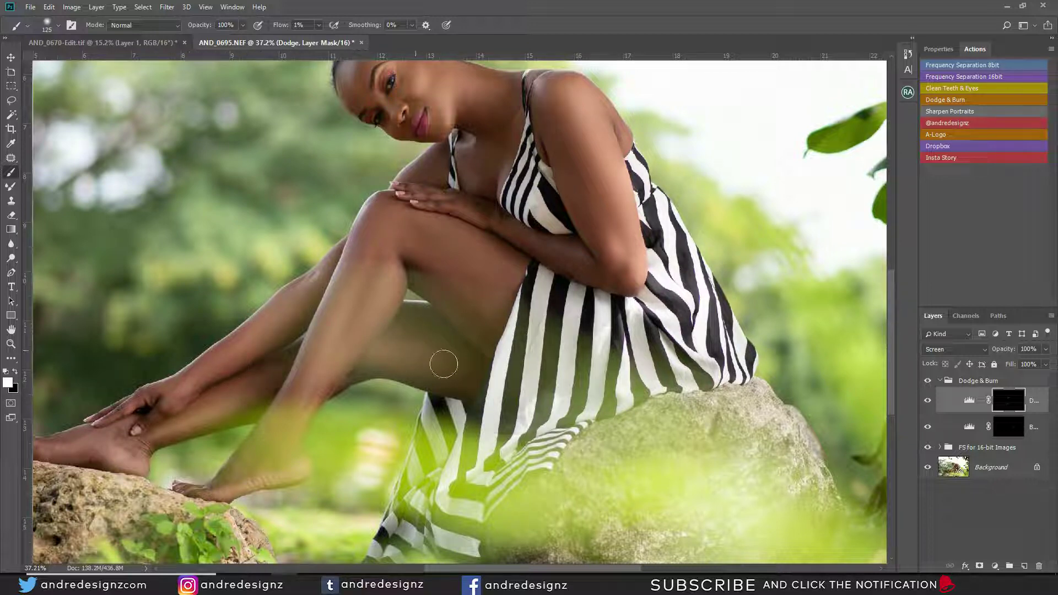
drag(586, 118, 613, 221)
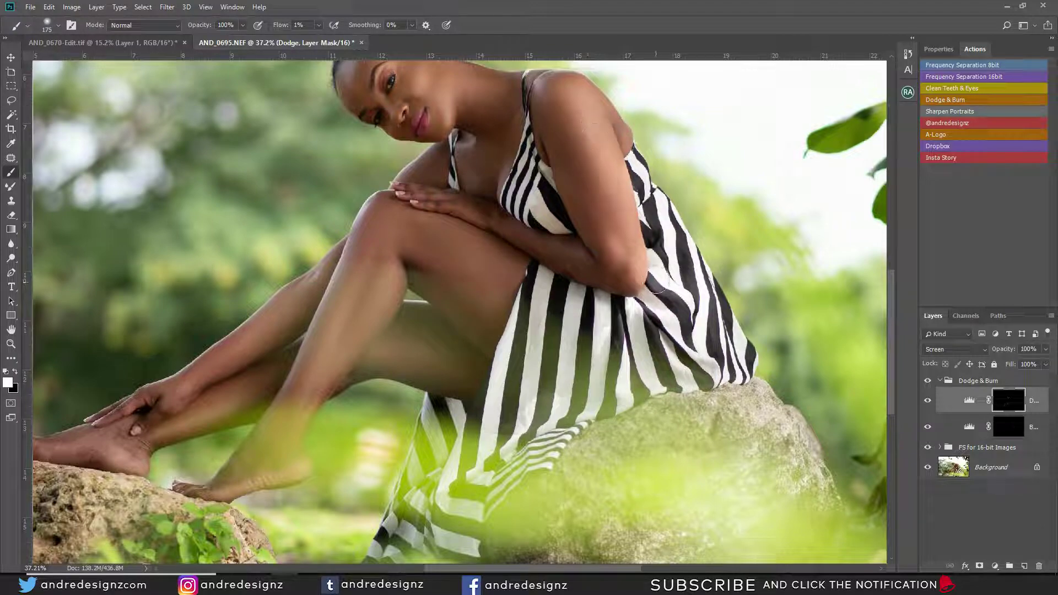
- Toggle the Dodge & Burn group's visibility to compare before and after, and collapse the group
scroll(656, 283, down, 7)
scroll(656, 282, up, 4)
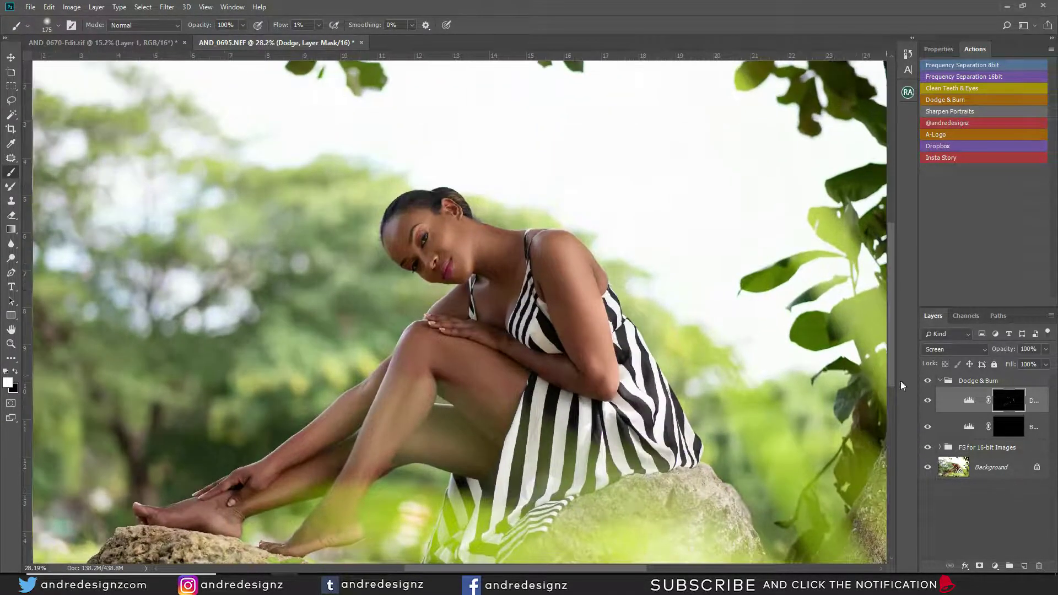
click(929, 382)
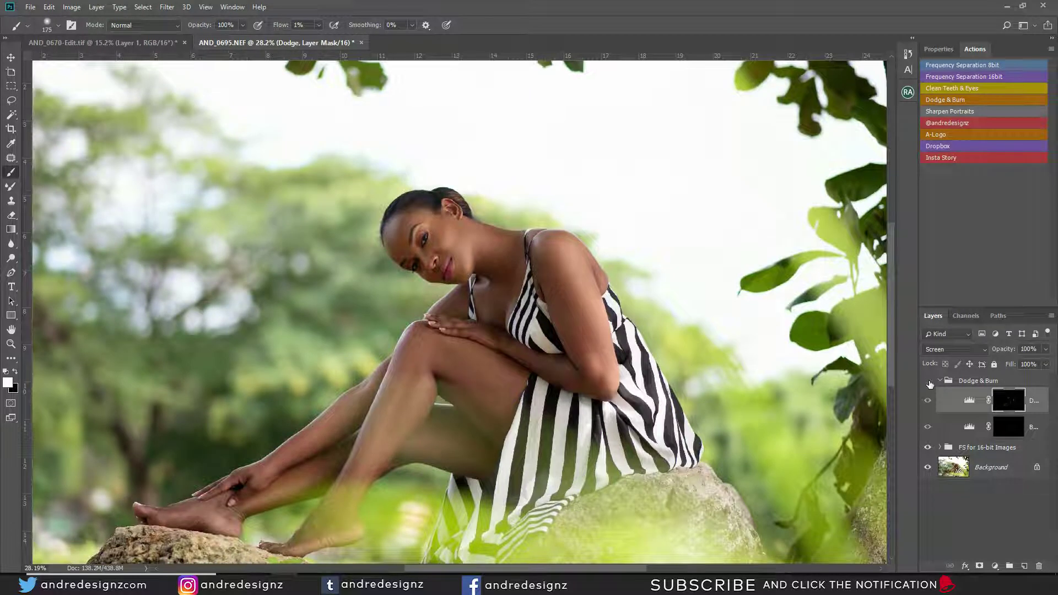
click(929, 382)
click(930, 382)
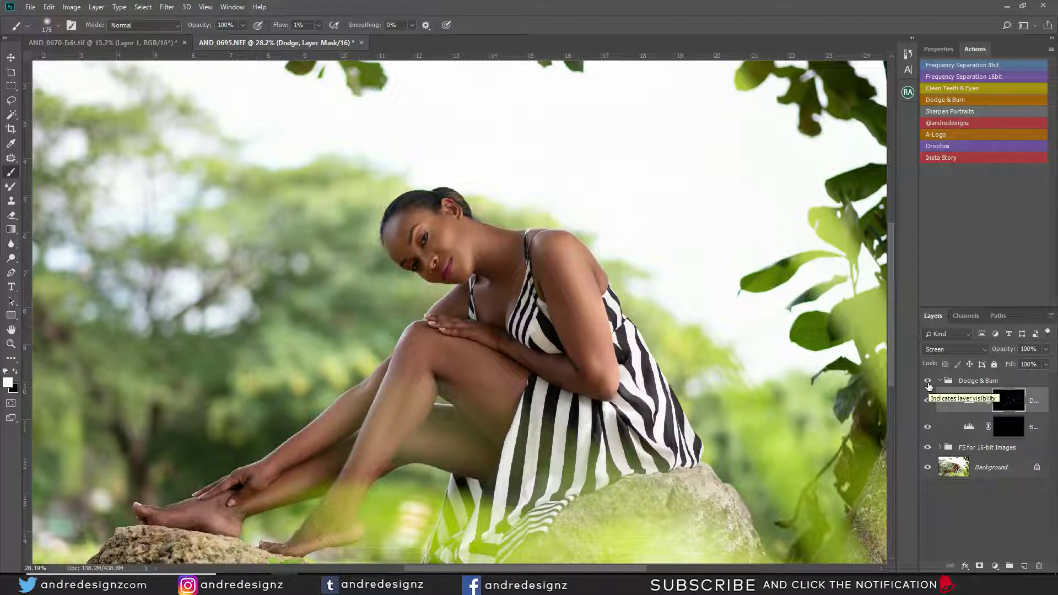
click(928, 382)
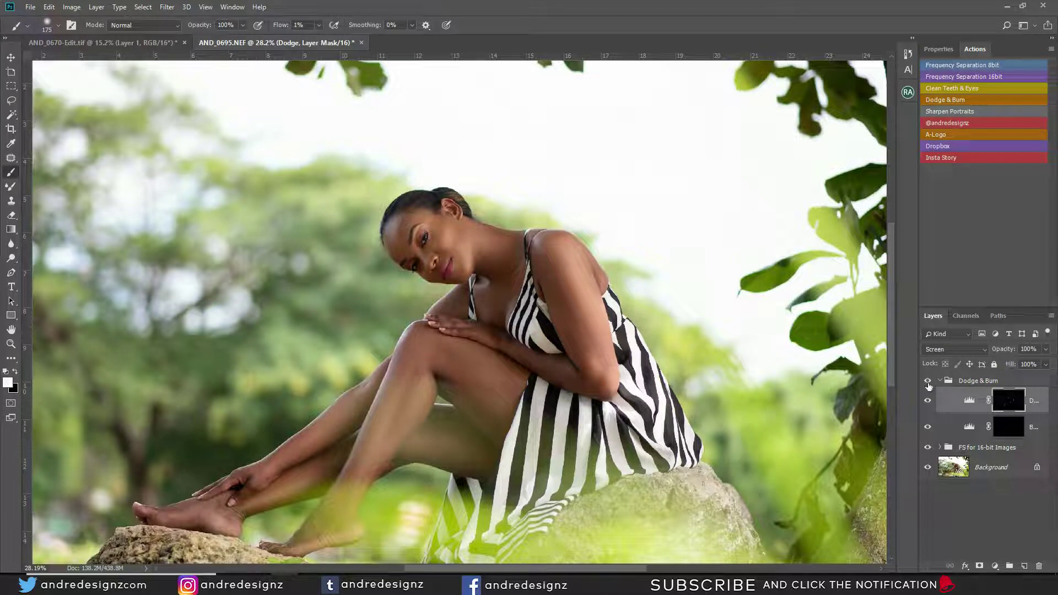
click(942, 381)
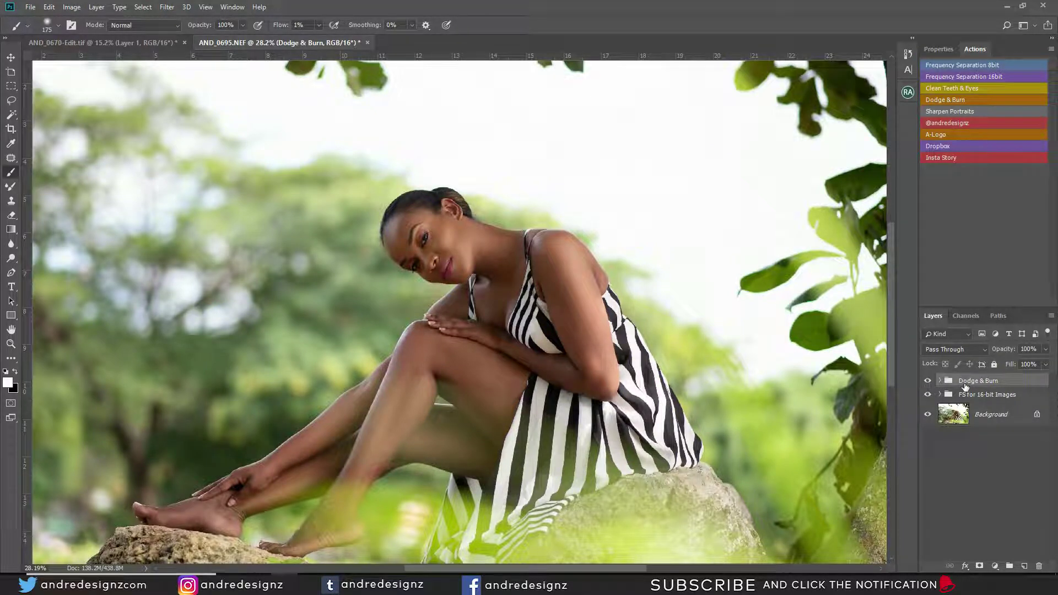
scroll(785, 227, up, 10)
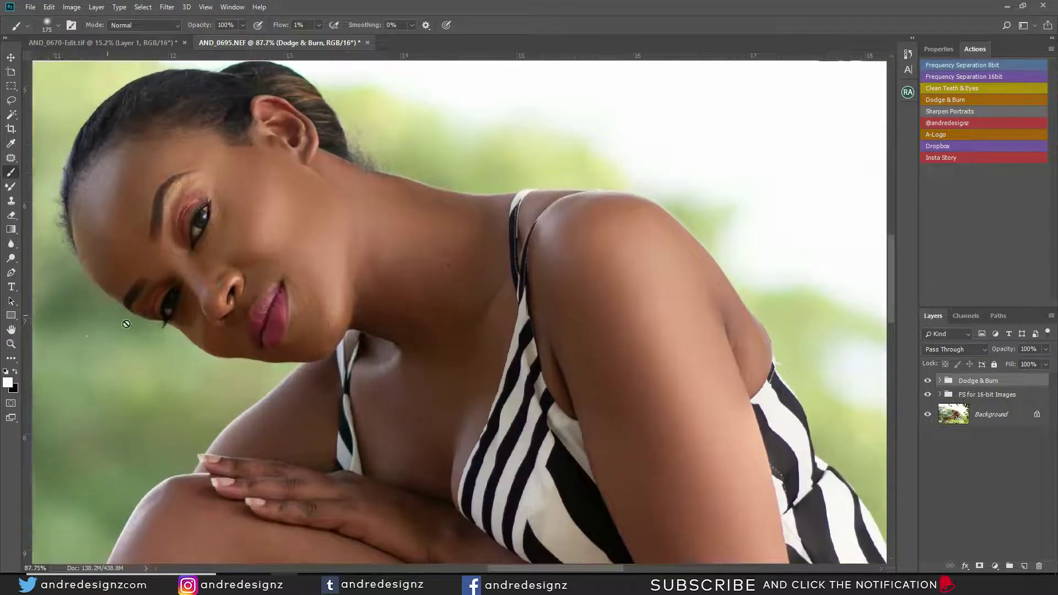
- Stamp all visible layers into a new merged layer above the Dodge & Burn group and duplicate that layer
drag(201, 243, 365, 190)
scroll(365, 190, down, 6)
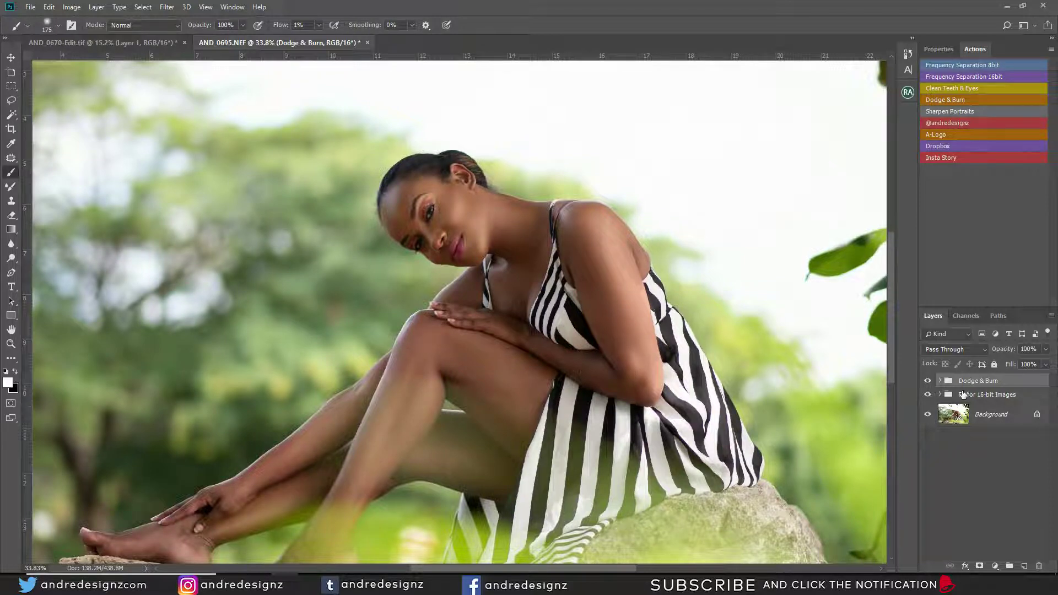
key(ctrl+shift+alt+e)
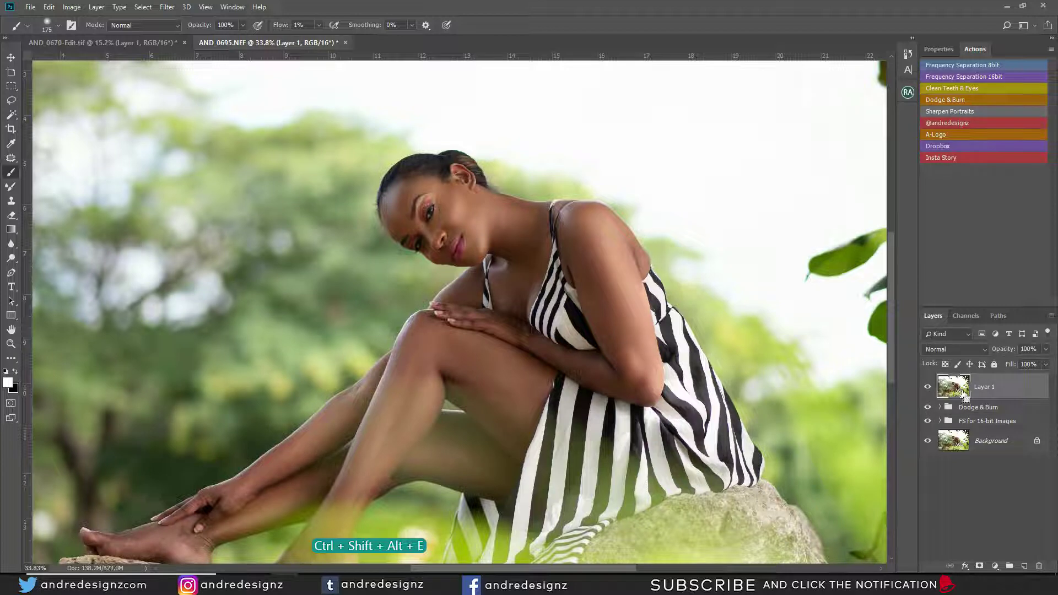
key(ctrl+j)
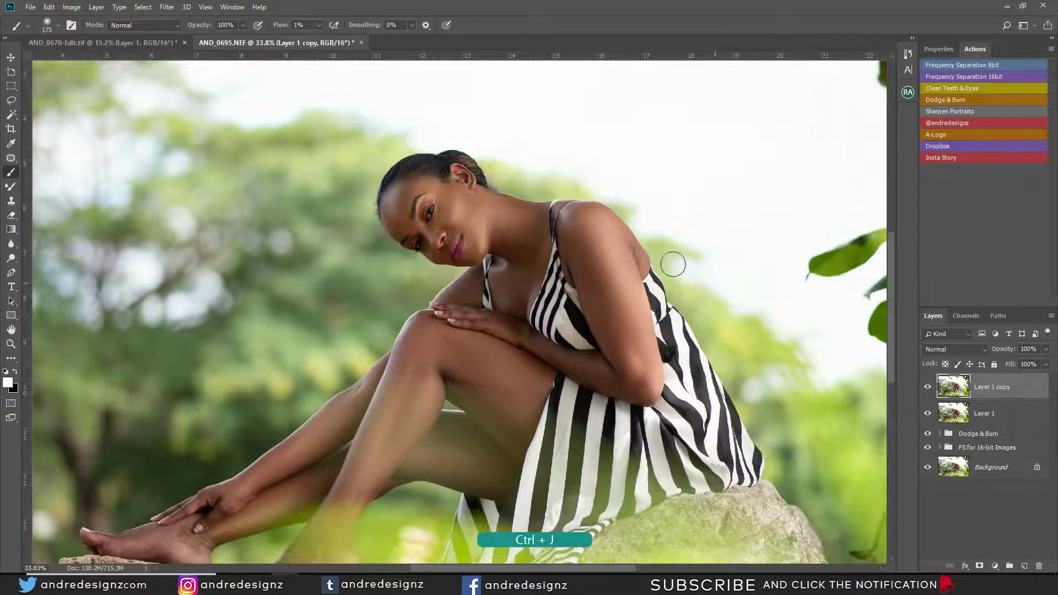
- Heal the stray hairs in the blurred background in front of the forehead with the Healing Brush Tool on Layer 1 copy
scroll(401, 284, up, 3)
scroll(401, 284, up, 5)
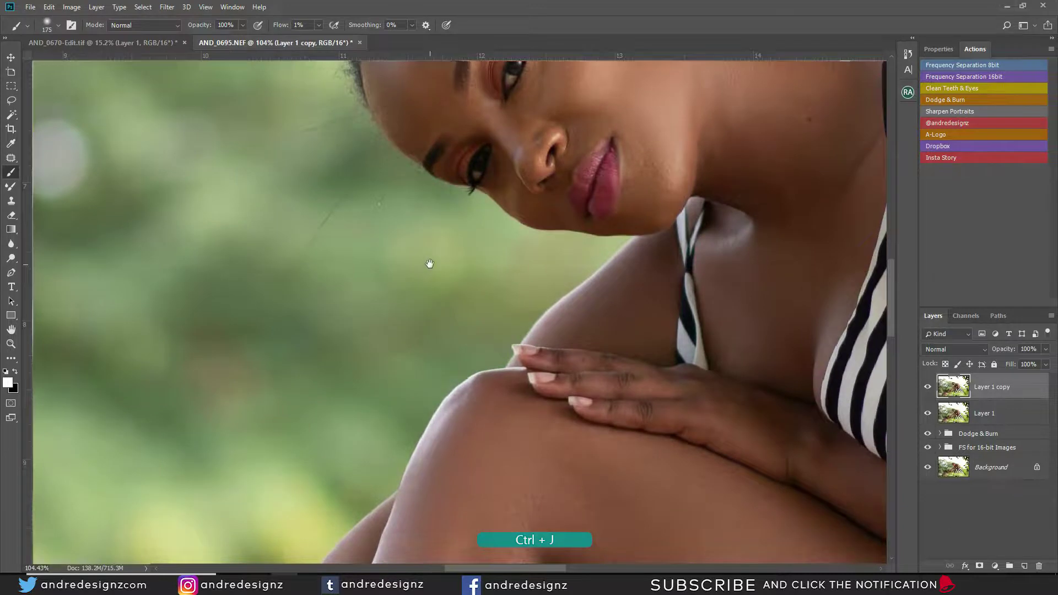
mouse_move(430, 265)
mouse_down()
mouse_move(326, 374)
mouse_move(298, 378)
mouse_up()
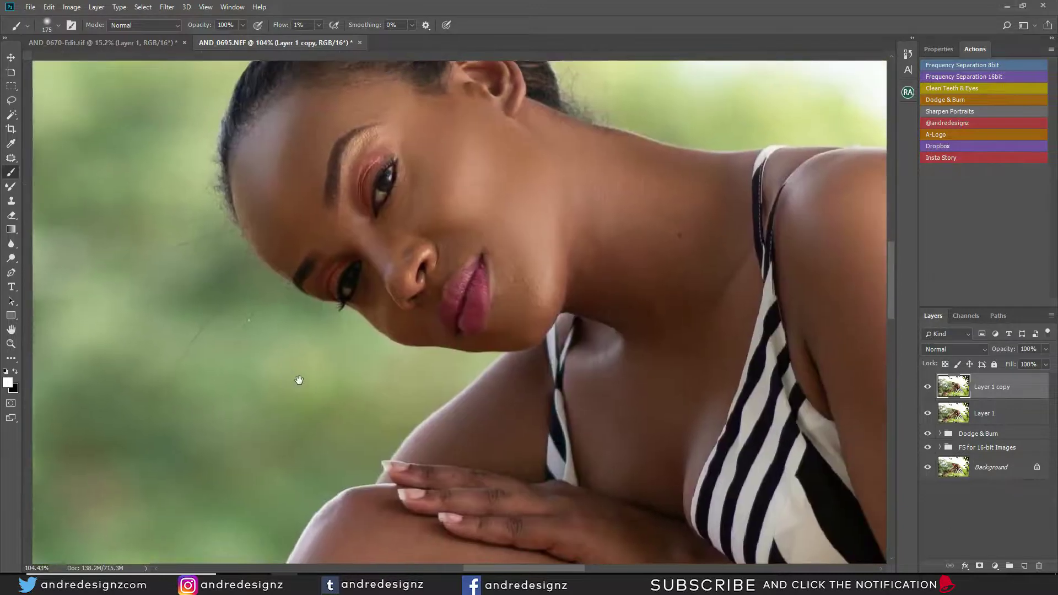
click(11, 160)
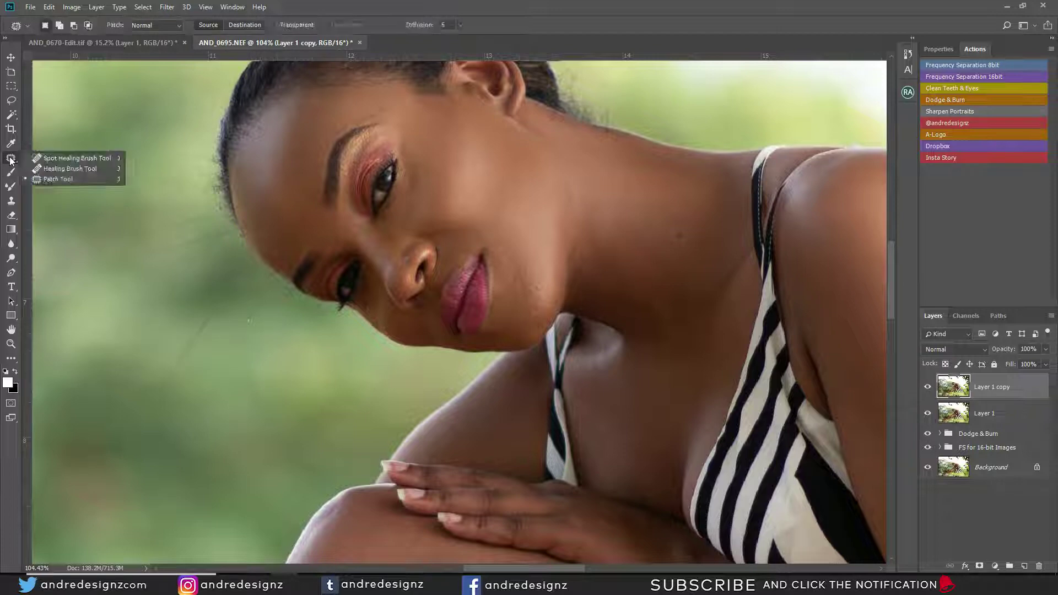
click(83, 169)
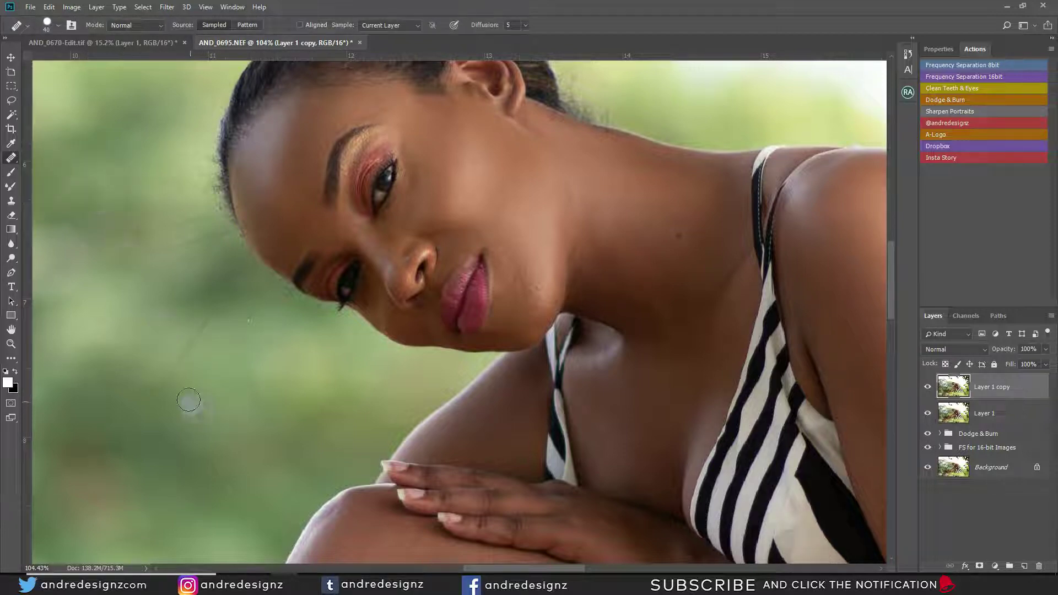
drag(175, 373, 236, 276)
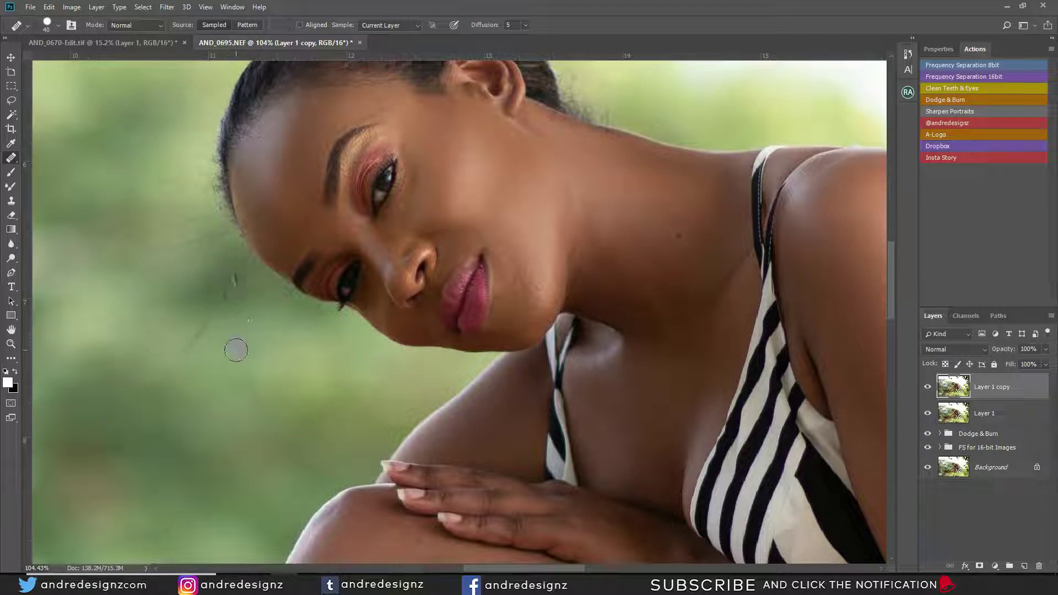
drag(236, 350, 236, 352)
alt+click(243, 309)
drag(226, 298, 236, 278)
click(277, 230)
- Set the Healing Brush sampling to All Layers and heal the background hairs in front of the face again
click(388, 25)
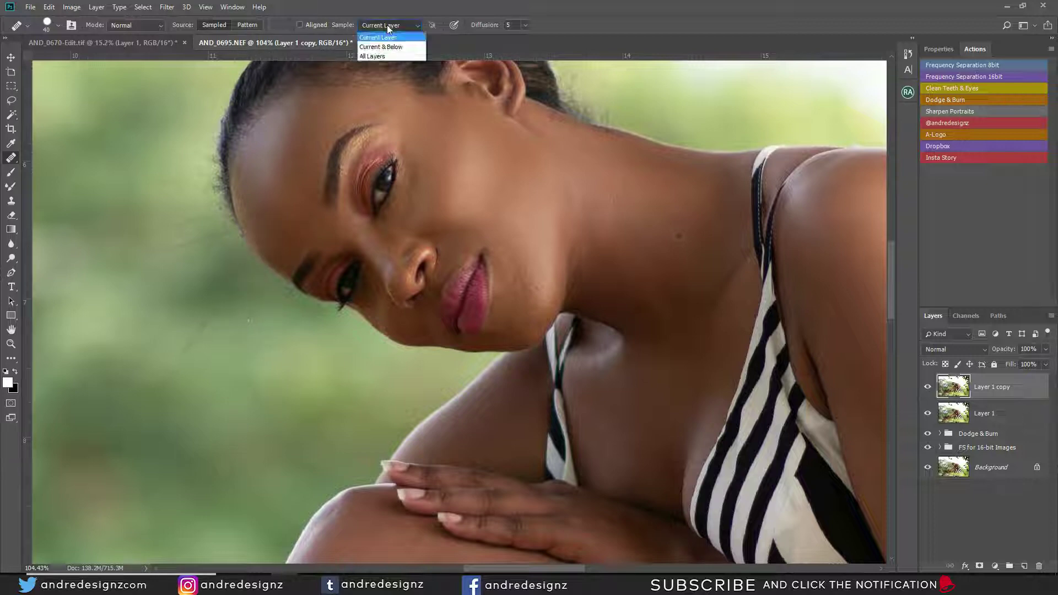
click(381, 56)
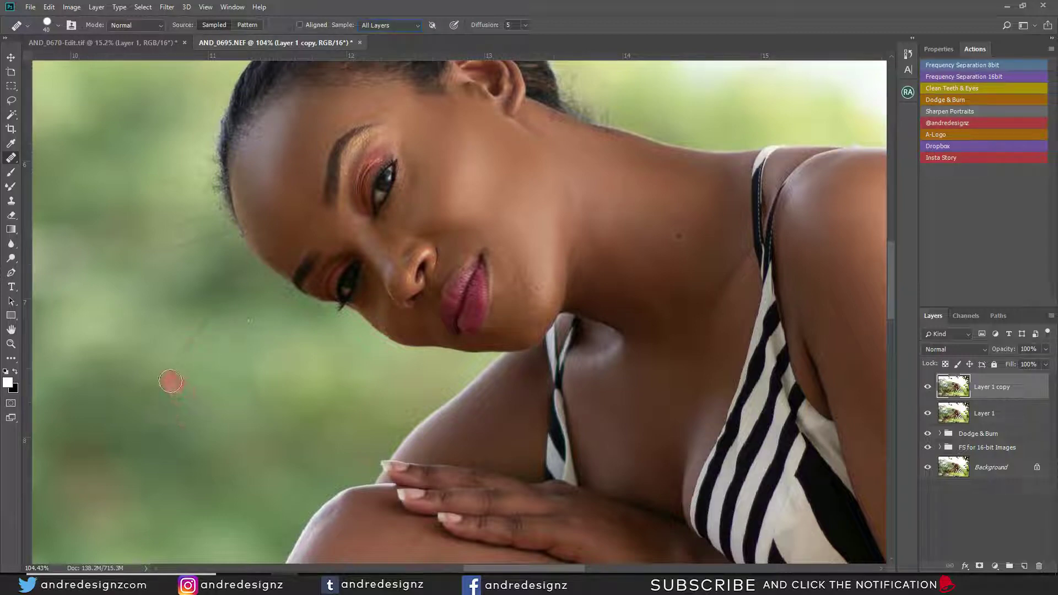
drag(170, 379, 165, 385)
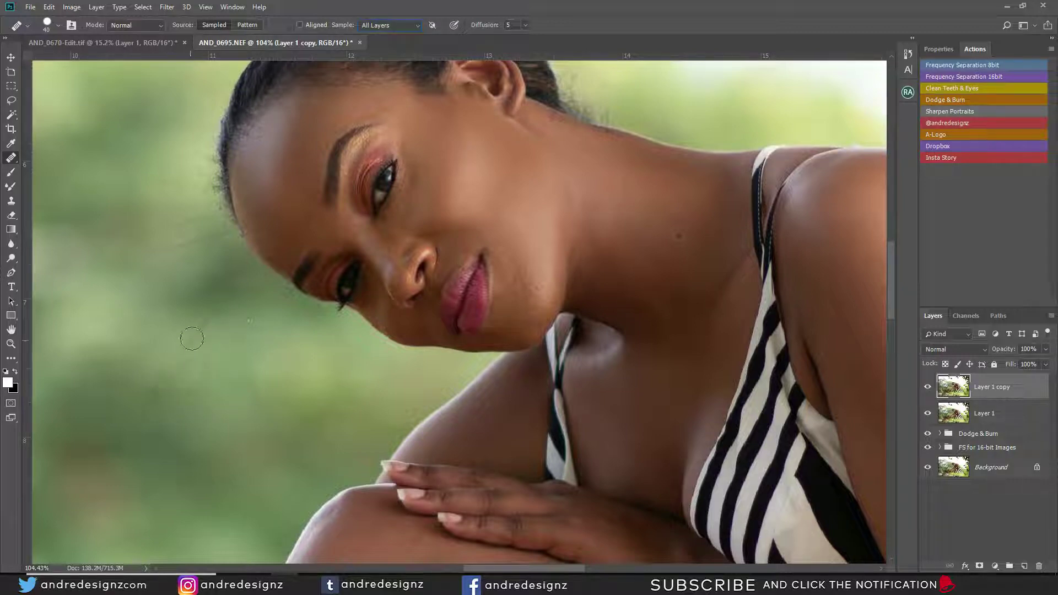
drag(231, 277, 224, 297)
- Try healing the background hair beside the forehead with the sampling set to Current & Below
click(390, 25)
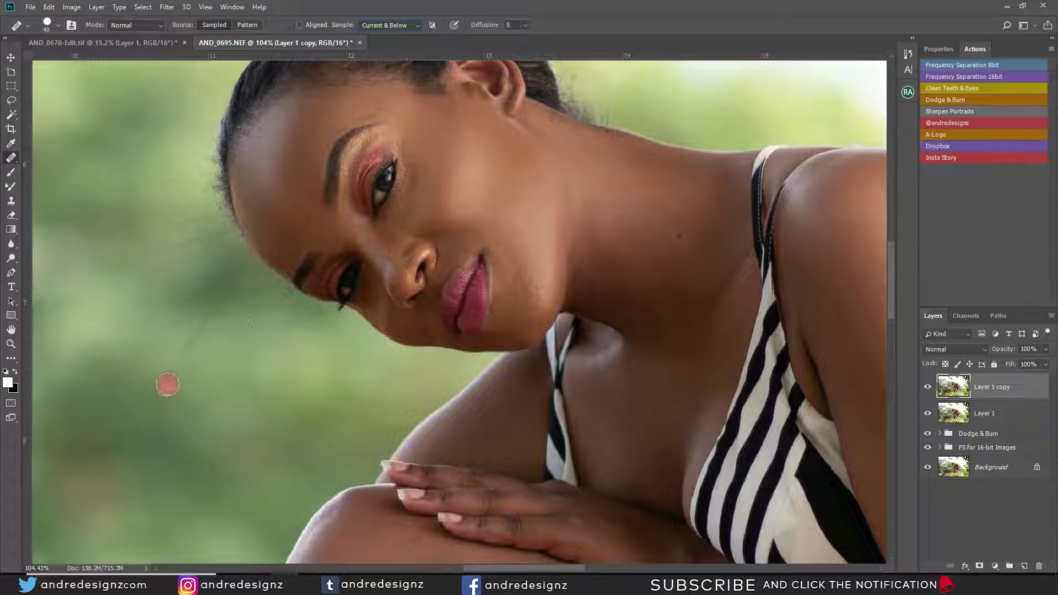
drag(223, 297, 232, 280)
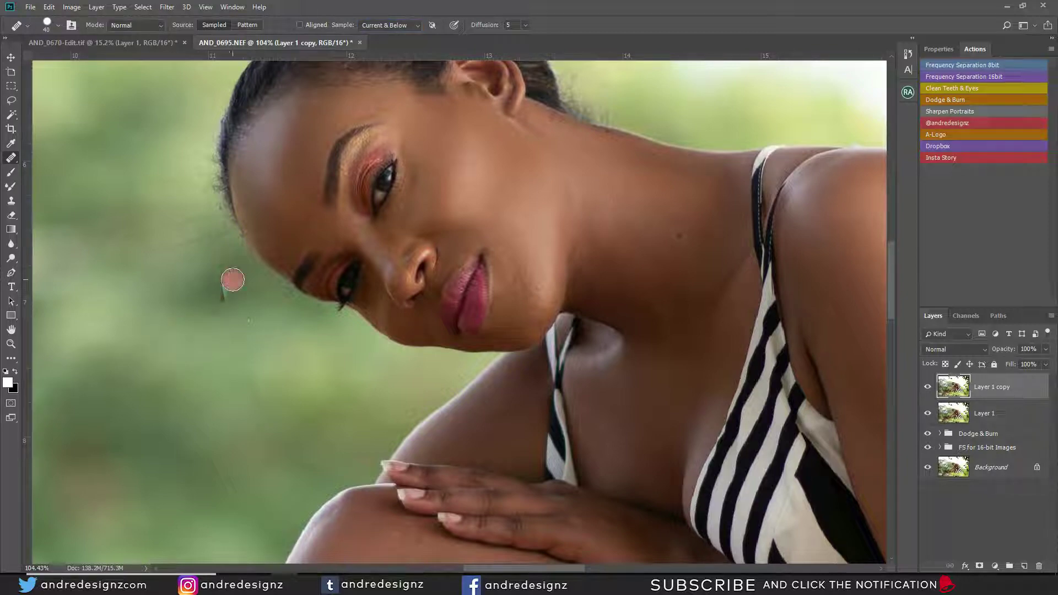
key(ctrl+z)
- Set the Healing Brush sampling to Current Layer and heal the remaining hair and small speck in the background near the face
click(399, 25)
click(400, 38)
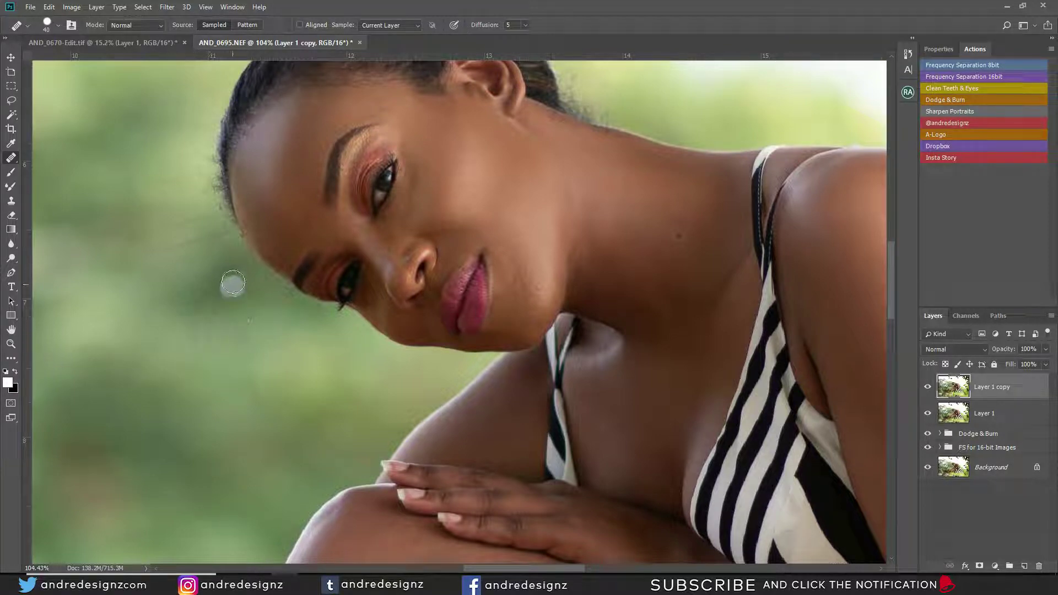
click(215, 314)
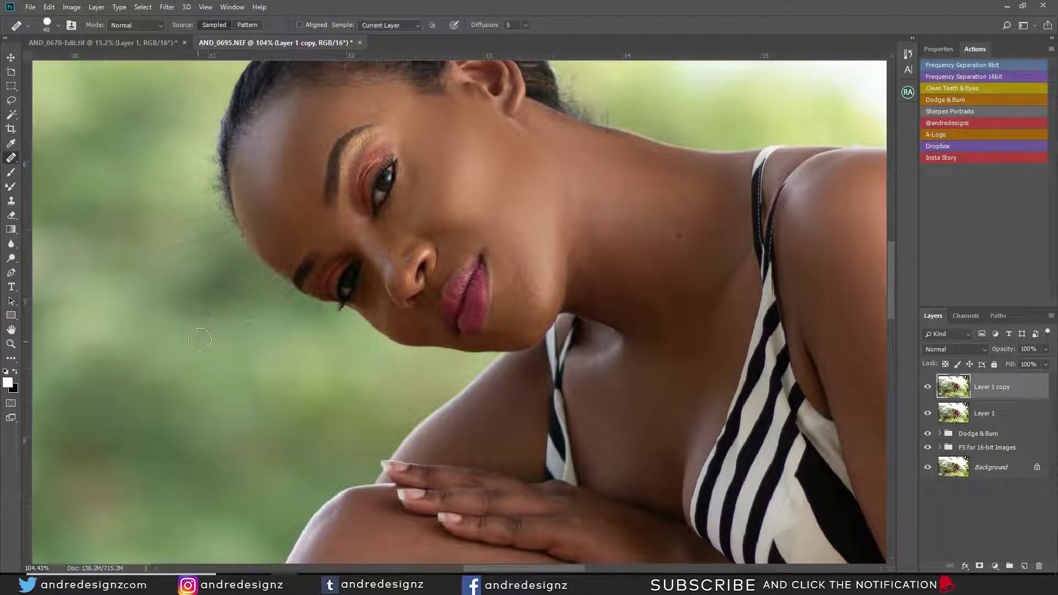
click(250, 319)
drag(280, 373, 267, 364)
- Smooth the hair traces in the open background in front of the forehead with the Patch Tool
right_click(11, 159)
click(42, 180)
mouse_move(102, 227)
mouse_down()
mouse_move(168, 285)
mouse_move(102, 231)
mouse_up()
drag(155, 243, 158, 362)
click(203, 387)
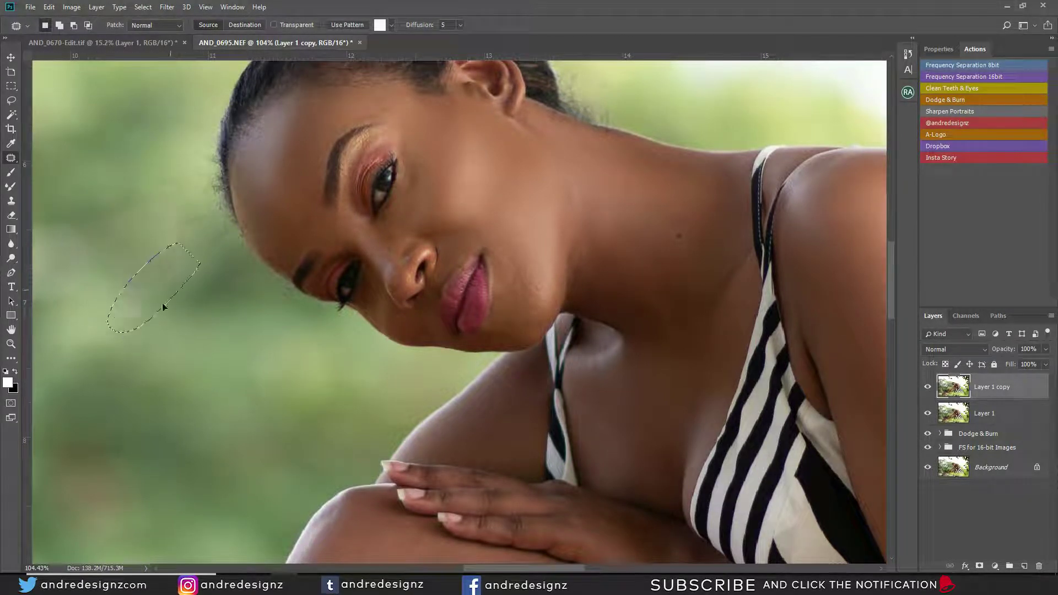
mouse_move(198, 237)
mouse_down()
mouse_move(201, 208)
mouse_move(194, 230)
mouse_move(220, 269)
mouse_move(206, 252)
mouse_move(165, 277)
mouse_move(184, 282)
mouse_up()
key(ctrl+d)
- Patch the background areas beside the hairline with clean background, clearing the selection after each patch
mouse_move(177, 157)
mouse_down()
mouse_move(175, 200)
mouse_move(189, 181)
mouse_move(174, 231)
mouse_up()
key(ctrl+d)
mouse_move(194, 122)
mouse_down()
mouse_move(206, 127)
mouse_move(180, 171)
mouse_up()
key(ctrl+d)
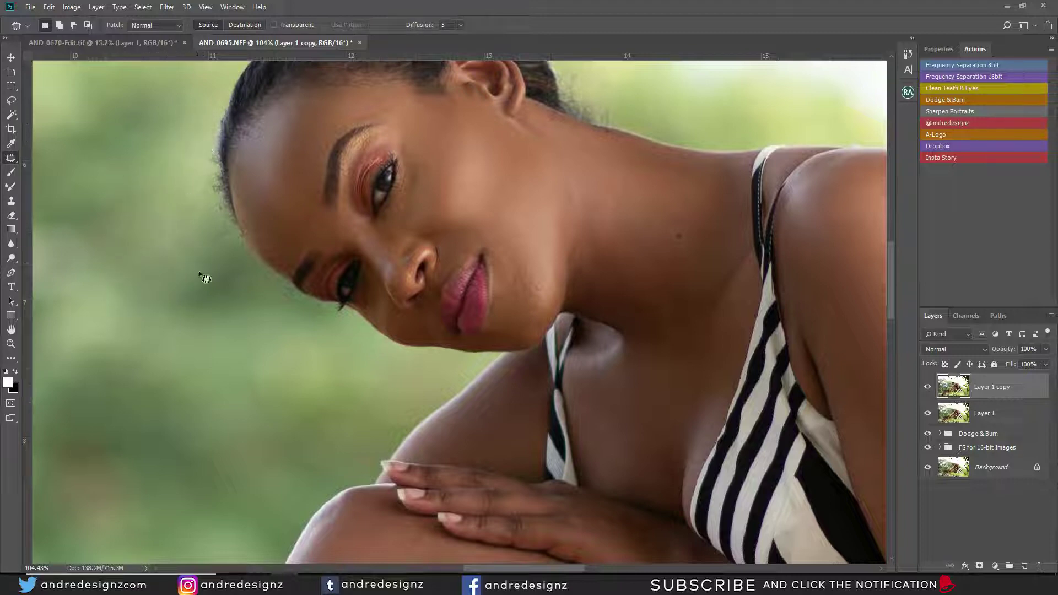
- Patch the background marks below the forehead and eyebrow, and undo the last patch beside the hairline
mouse_move(230, 268)
mouse_down()
mouse_move(241, 283)
mouse_move(193, 328)
mouse_up()
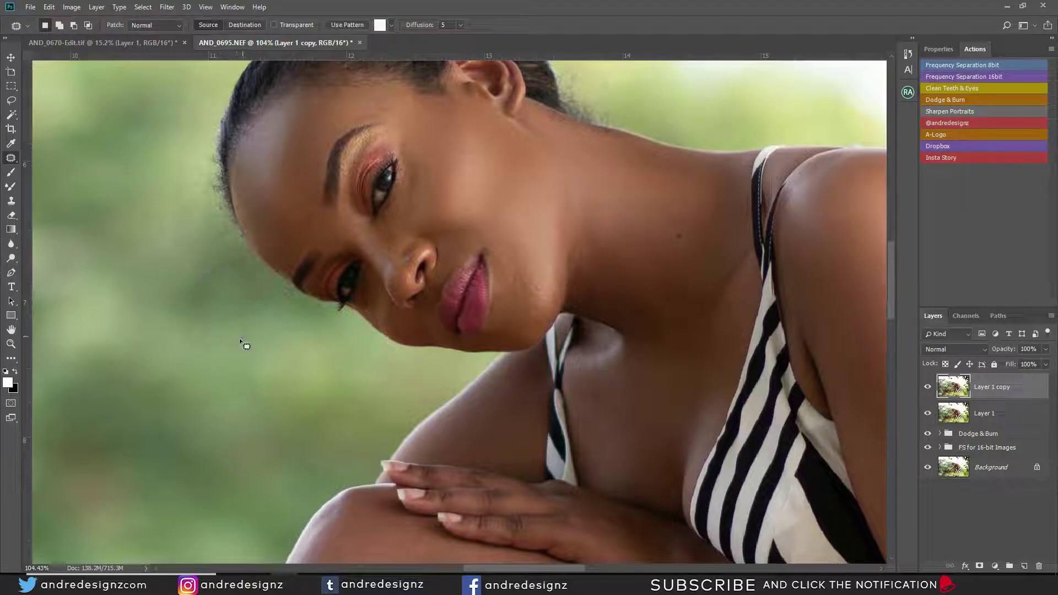
mouse_move(265, 294)
mouse_down()
mouse_move(236, 325)
mouse_move(269, 353)
mouse_up()
mouse_move(221, 303)
mouse_down()
mouse_move(224, 281)
mouse_move(194, 339)
mouse_up()
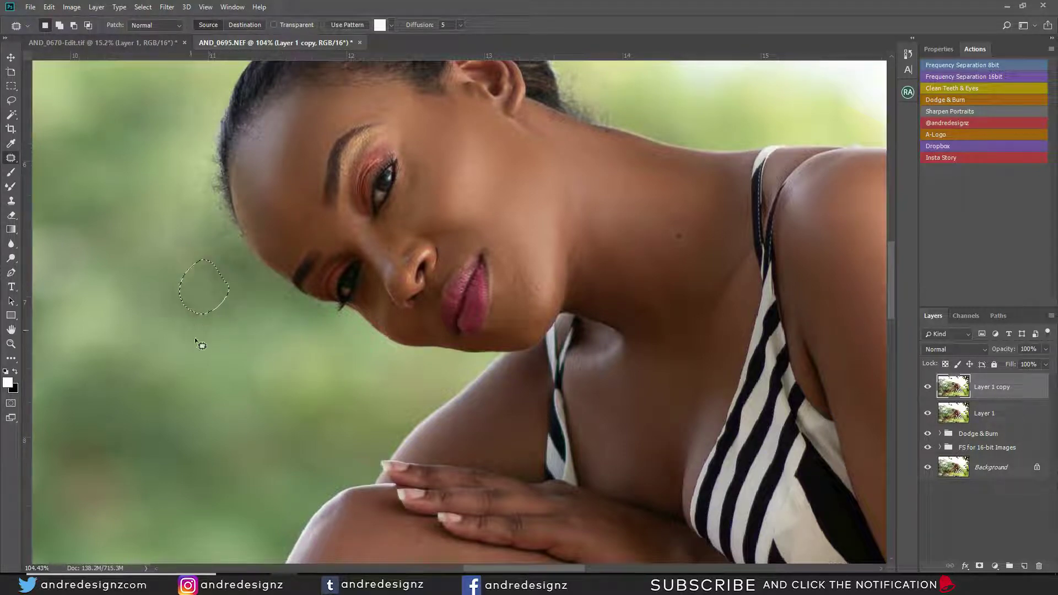
mouse_move(188, 221)
mouse_down()
mouse_move(209, 249)
mouse_move(216, 197)
mouse_move(179, 229)
mouse_move(198, 239)
mouse_up()
click(198, 239)
key(ctrl+z)
click(215, 270)
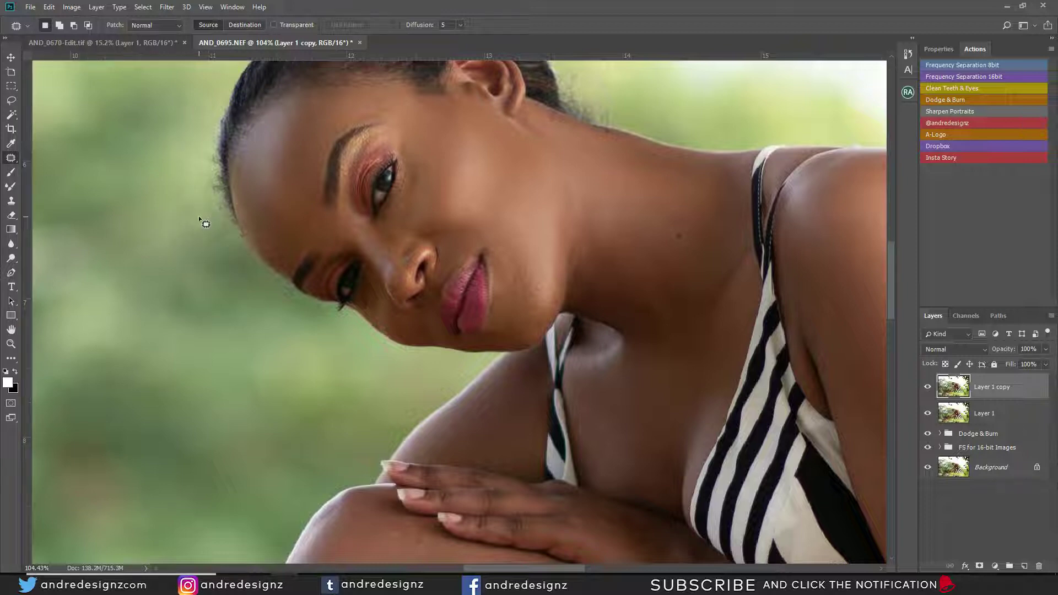
- Clone clean background over the marks beside the hairline with the Clone Stamp at a brush size of 70
key(s)
key(bracketright)
key(bracketright)
key(bracketright)
key(bracketright)
key(bracketright)
alt+click(165, 173)
mouse_move(184, 187)
mouse_down()
mouse_move(200, 218)
mouse_move(195, 147)
mouse_move(192, 191)
mouse_up()
- Try cloning background along the edge of the forehead with the Clone Stamp
alt+click(209, 273)
mouse_move(219, 243)
mouse_down()
mouse_move(202, 214)
mouse_move(207, 234)
mouse_up()
key(ctrl+z)
- Clone the background beside the upper hairline, try another clone stroke in front of the eyebrow and undo it
alt+click(188, 146)
mouse_move(194, 118)
mouse_down()
mouse_move(180, 155)
mouse_move(193, 182)
mouse_move(182, 104)
mouse_up()
alt+click(157, 139)
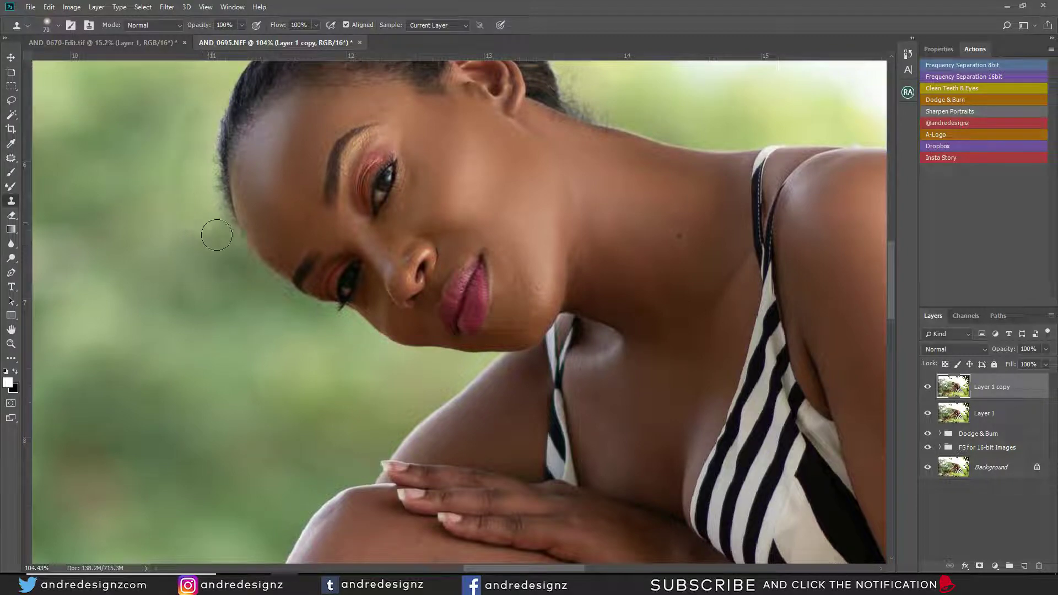
drag(217, 298, 195, 309)
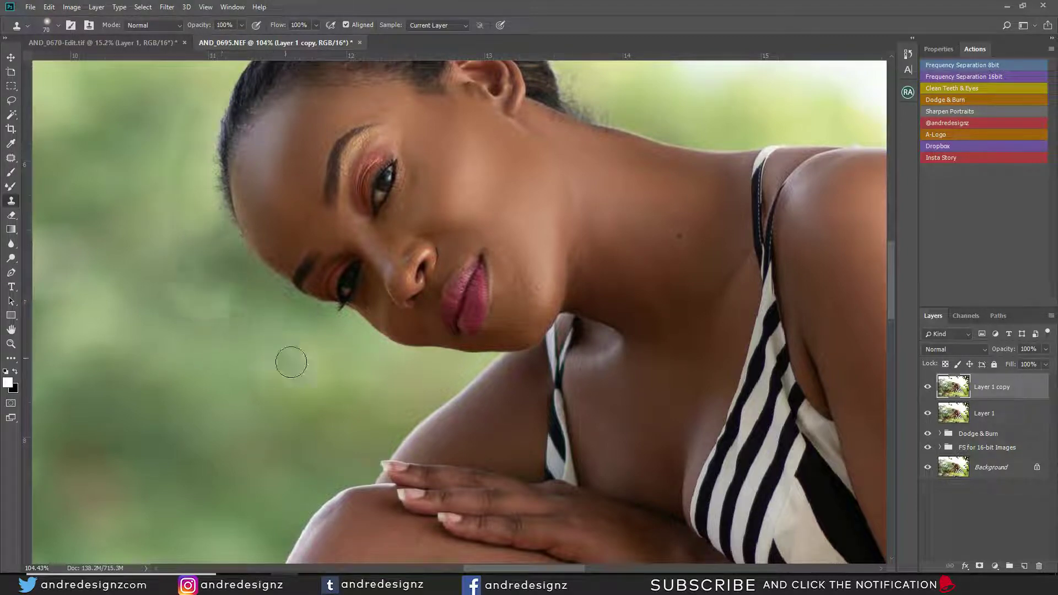
key(ctrl+z)
- Patch the background texture in front of the hairline with the Patch Tool in two places
key(ctrl+0)
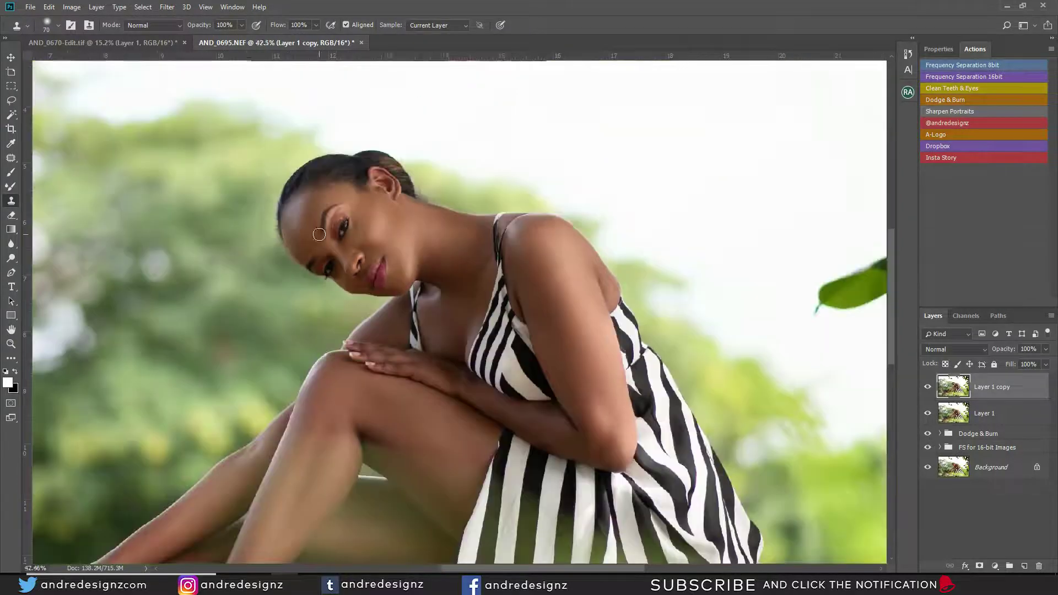
scroll(406, 270, up, 6)
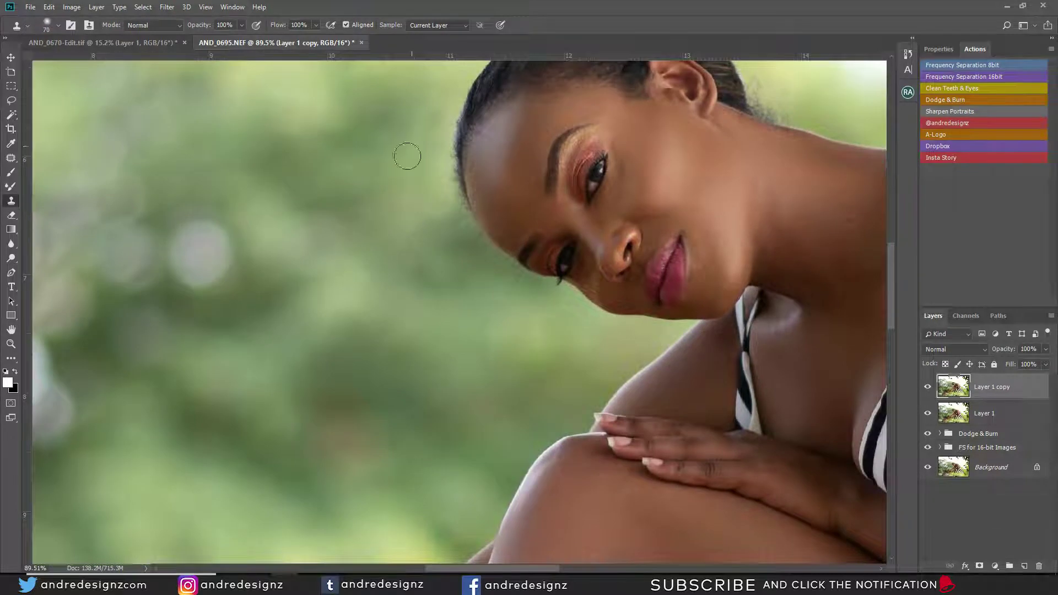
key(j)
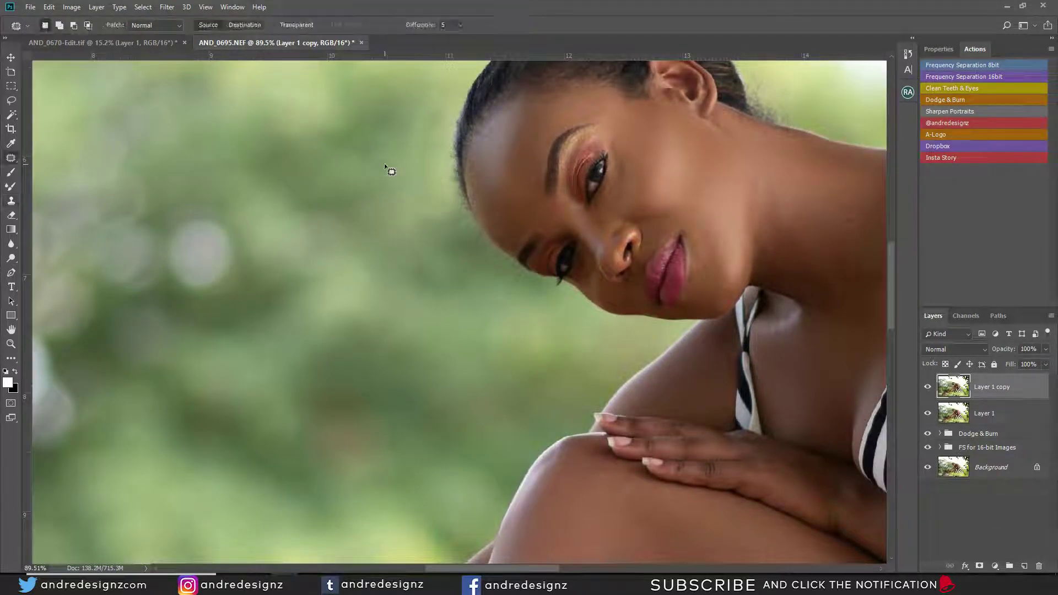
mouse_move(397, 124)
mouse_down()
mouse_move(439, 106)
mouse_move(414, 232)
mouse_move(389, 190)
mouse_move(338, 185)
mouse_up()
key(ctrl+d)
mouse_move(439, 101)
mouse_down()
mouse_move(448, 106)
mouse_move(422, 171)
mouse_up()
key(ctrl+d)
- Patch the remaining uneven spots in the background close to the hairline and clear the selection
mouse_move(399, 114)
mouse_down()
mouse_move(424, 160)
mouse_move(410, 118)
mouse_up()
drag(408, 160, 402, 205)
key(ctrl+d)
mouse_move(425, 92)
mouse_down()
mouse_move(406, 138)
mouse_move(433, 108)
mouse_up()
mouse_move(421, 115)
mouse_down()
mouse_move(389, 95)
mouse_move(434, 131)
mouse_move(435, 159)
mouse_move(414, 207)
mouse_up()
key(ctrl+d)
- Examine the whole photo and a close view of the face and shoulders to judge the retouching
scroll(441, 222, down, 3)
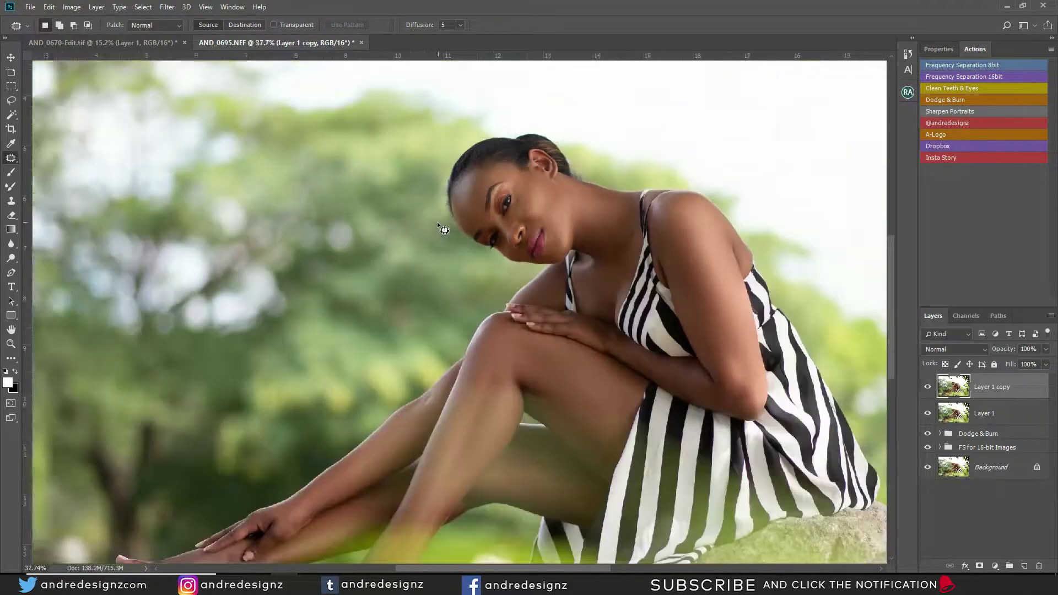
scroll(438, 221, down, 4)
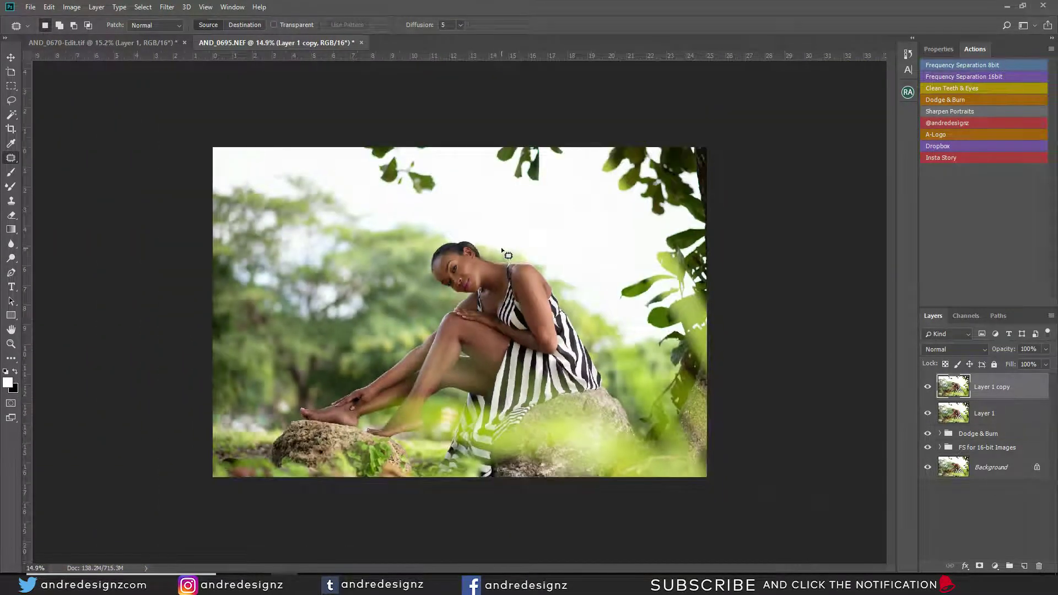
scroll(501, 251, up, 1)
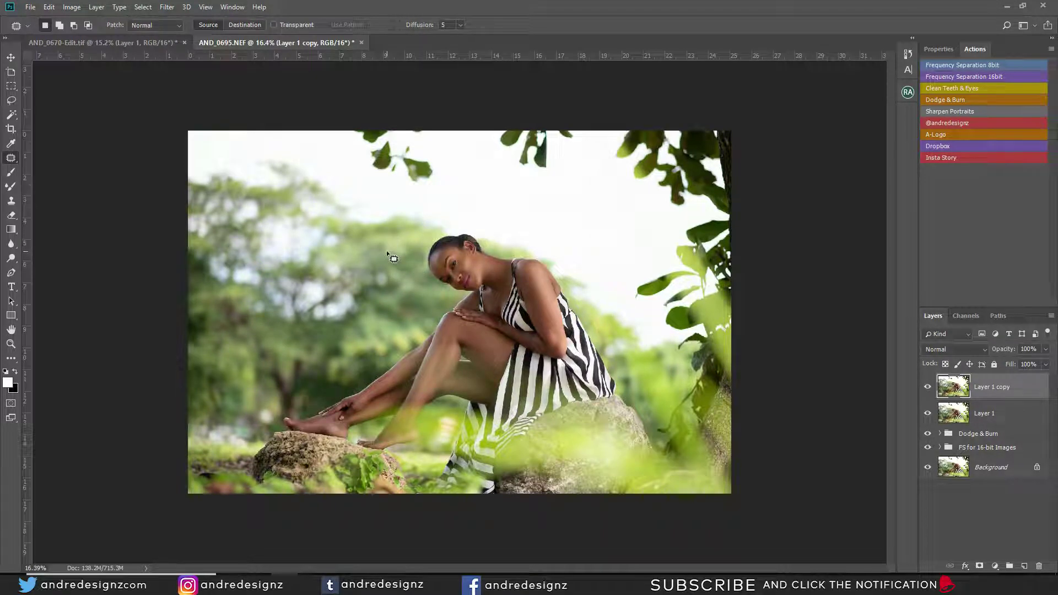
scroll(491, 251, up, 3)
scroll(491, 253, up, 5)
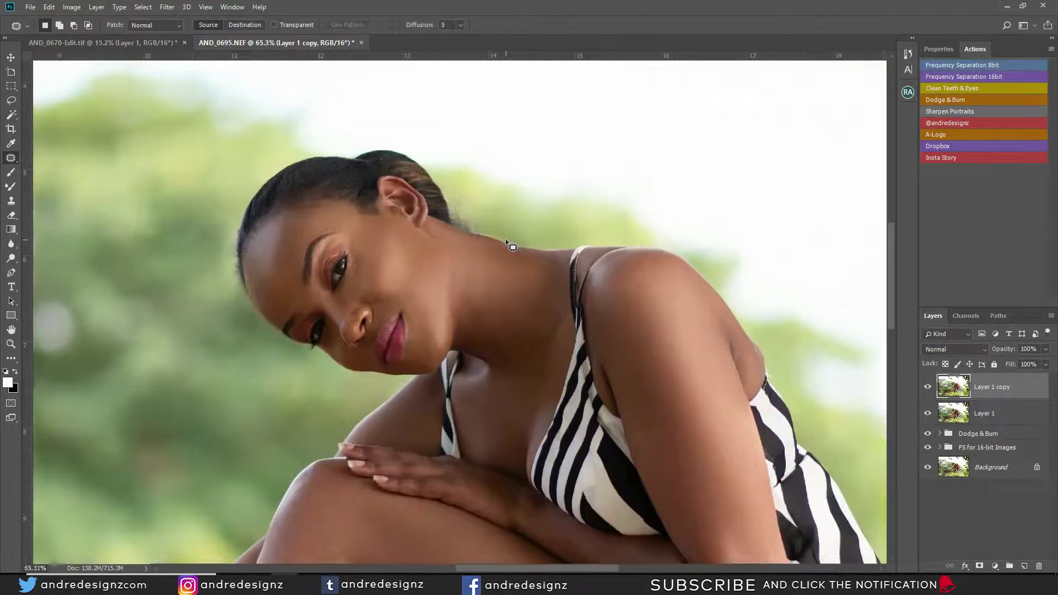
scroll(506, 240, up, 2)
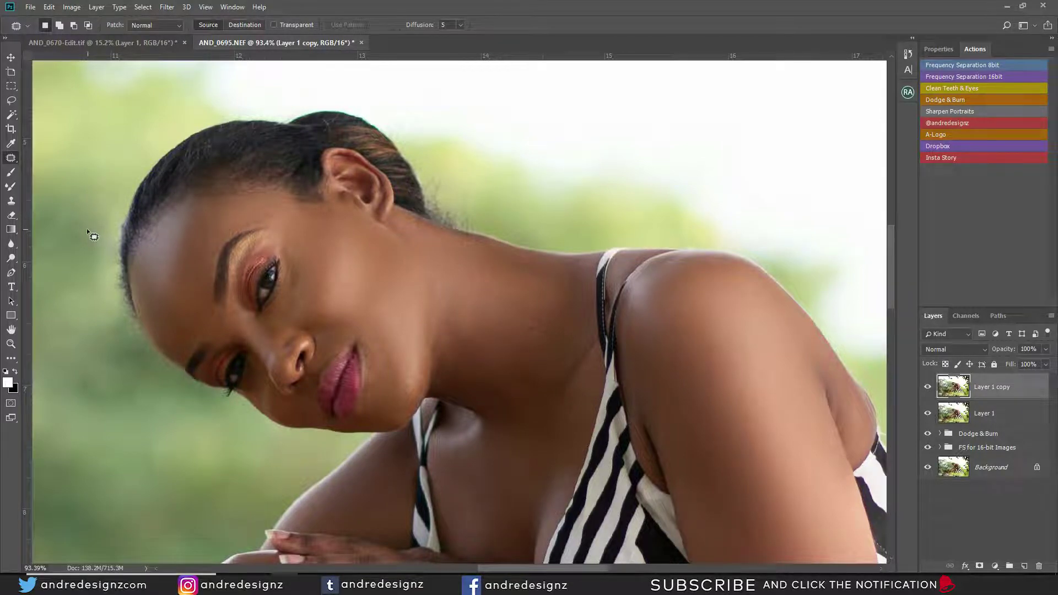
scroll(86, 231, down, 3)
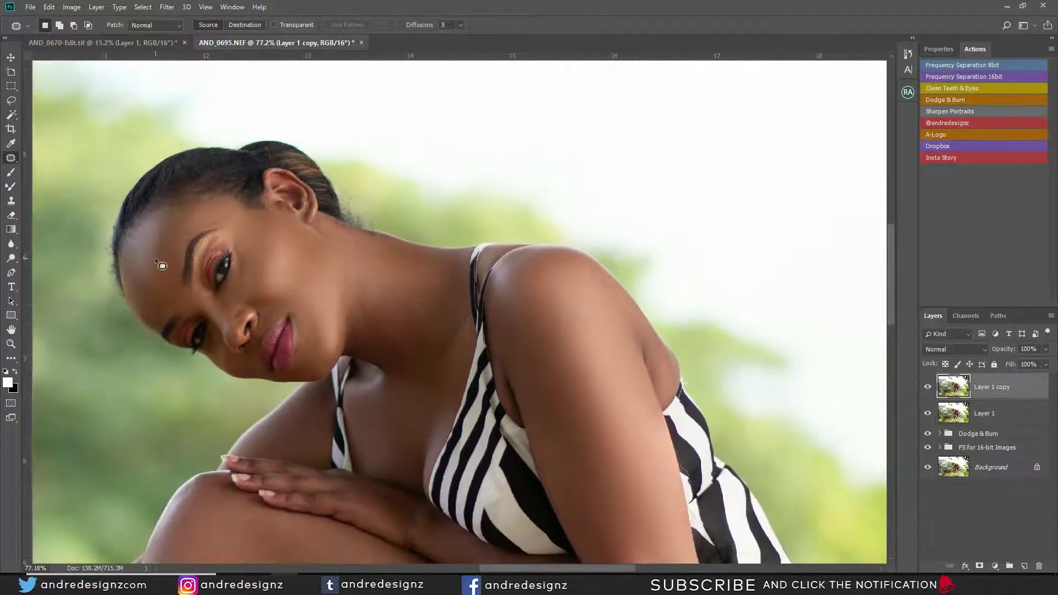
scroll(161, 265, up, 3)
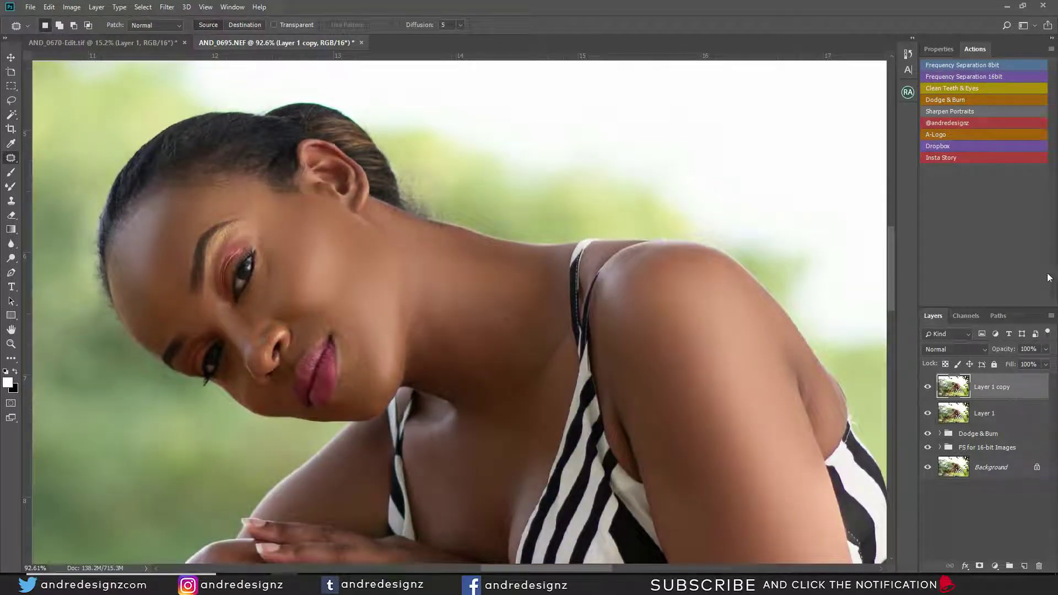
- Run the Clean Teeth & Eyes action and set the flow of the Brush tool to 41%
click(957, 87)
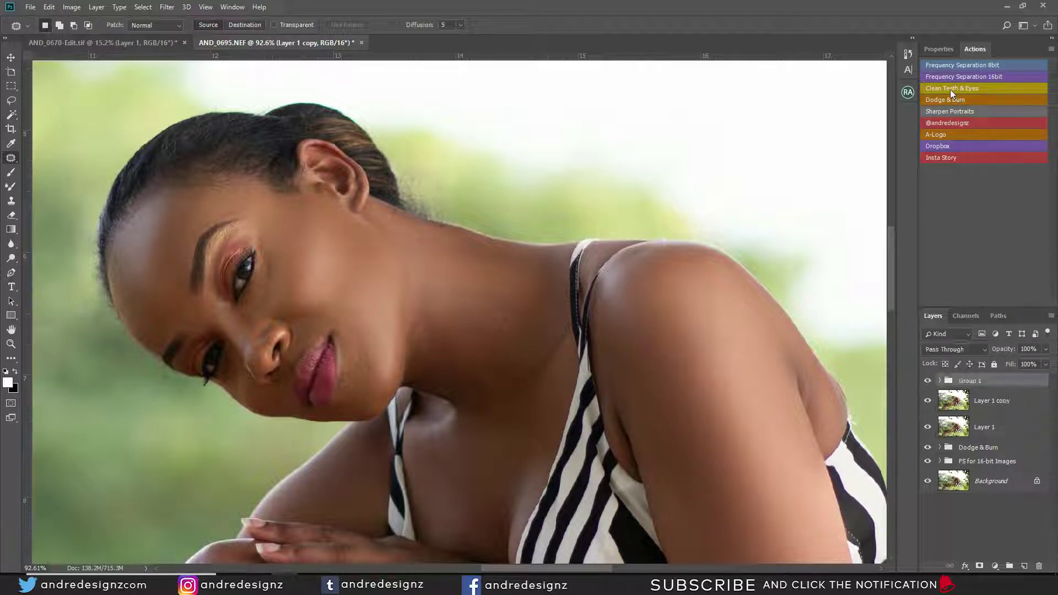
scroll(202, 289, up, 5)
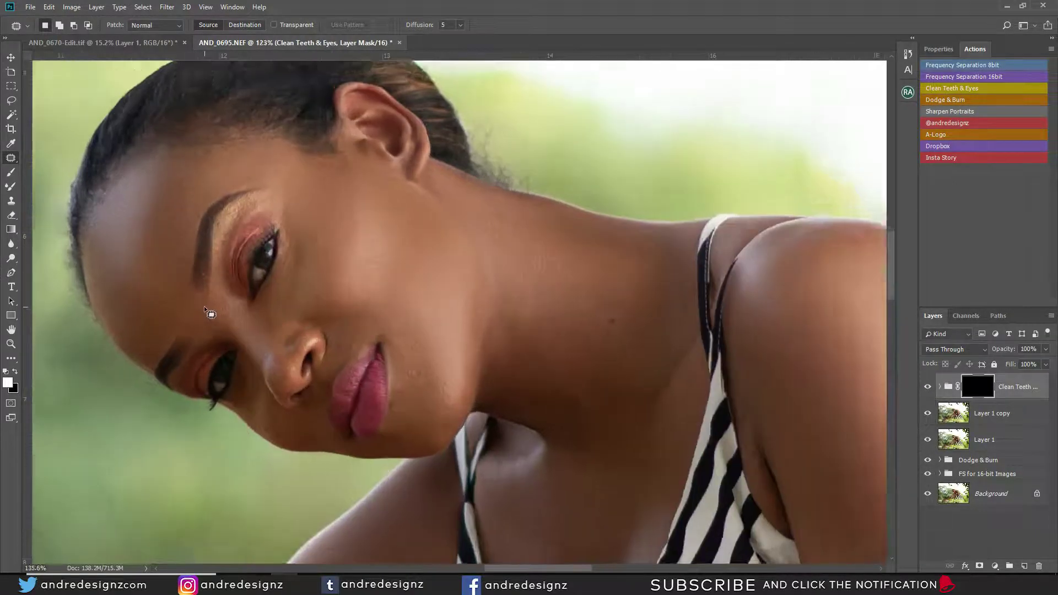
key(b)
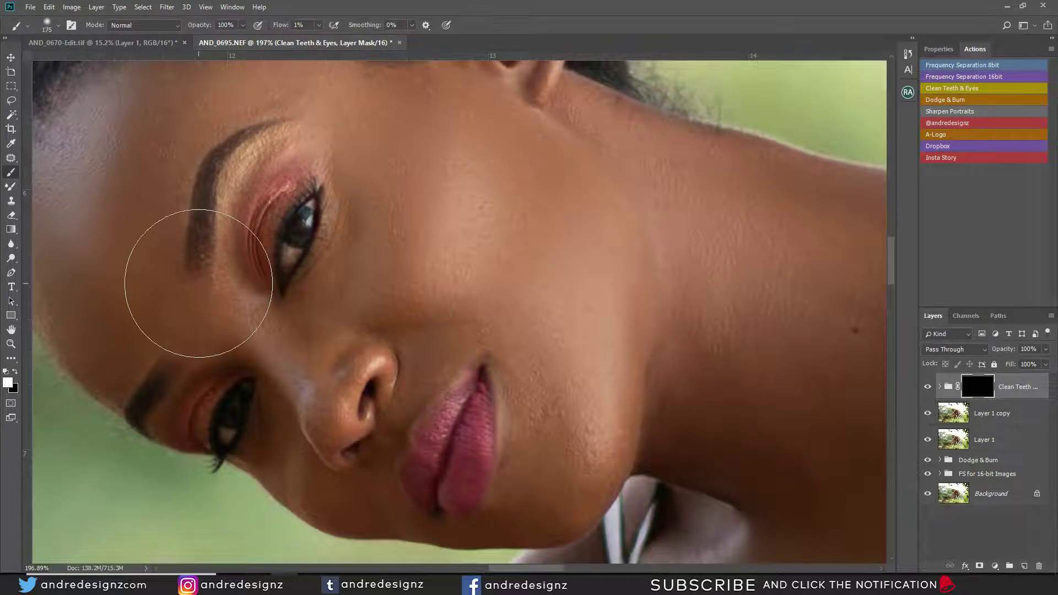
click(319, 25)
drag(329, 38, 339, 38)
click(354, 269)
- Reduce the brush size to 15 px and paint white over both eyes on the Clean Teeth & Eyes mask
key([)
key([)
key([)
key([)
key([)
key([)
key([)
key([)
key([)
key([)
key([)
key([)
key([)
key([)
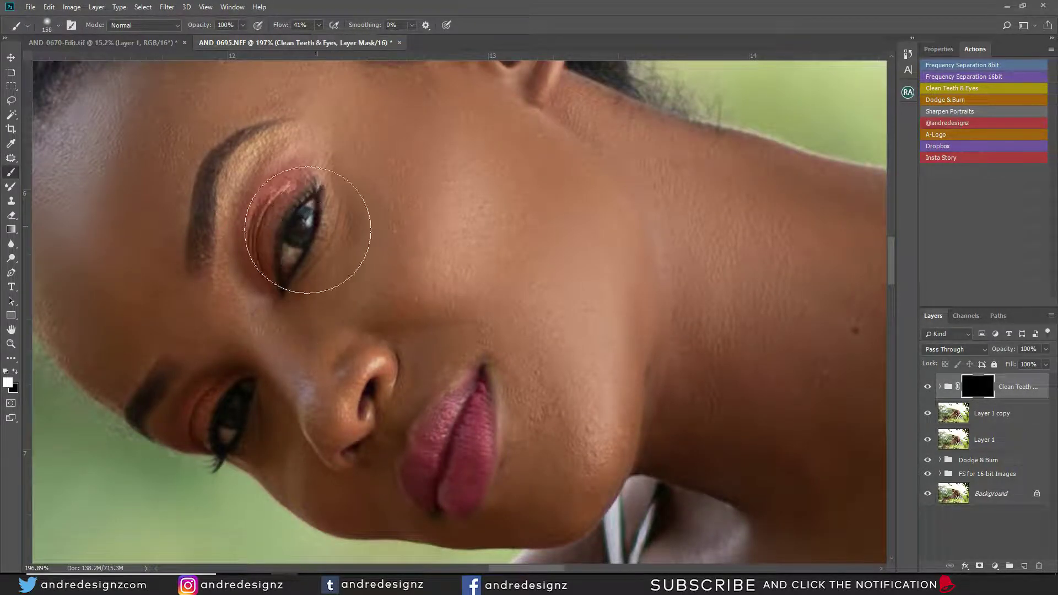
key([)
drag(291, 256, 292, 258)
drag(304, 220, 310, 210)
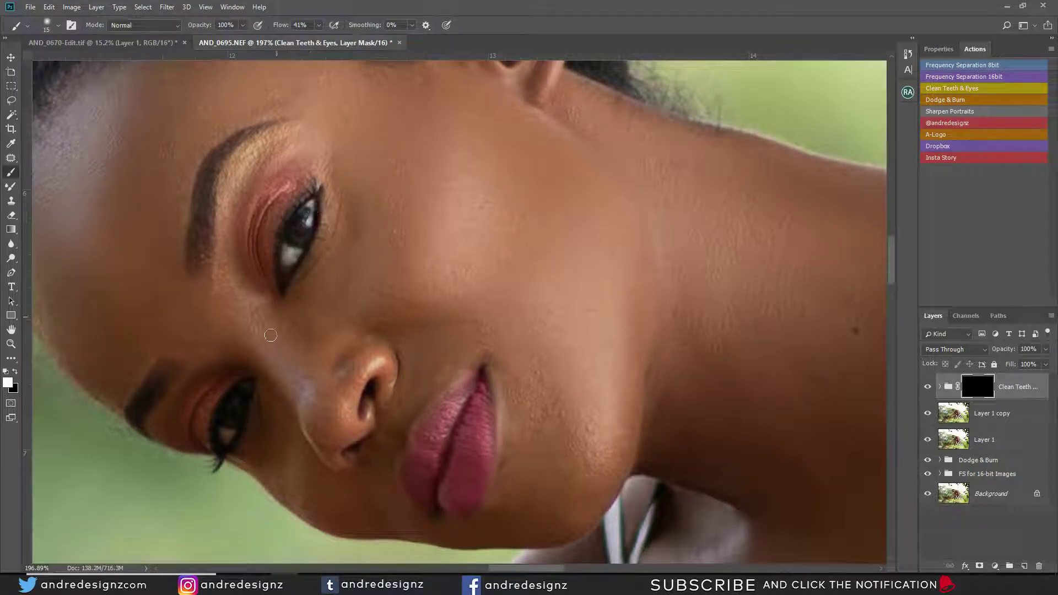
mouse_move(222, 433)
mouse_down()
mouse_move(248, 383)
mouse_move(255, 390)
mouse_up()
- Stamp all visible layers into a new layer on top of the stack and duplicate it
scroll(532, 279, down, 10)
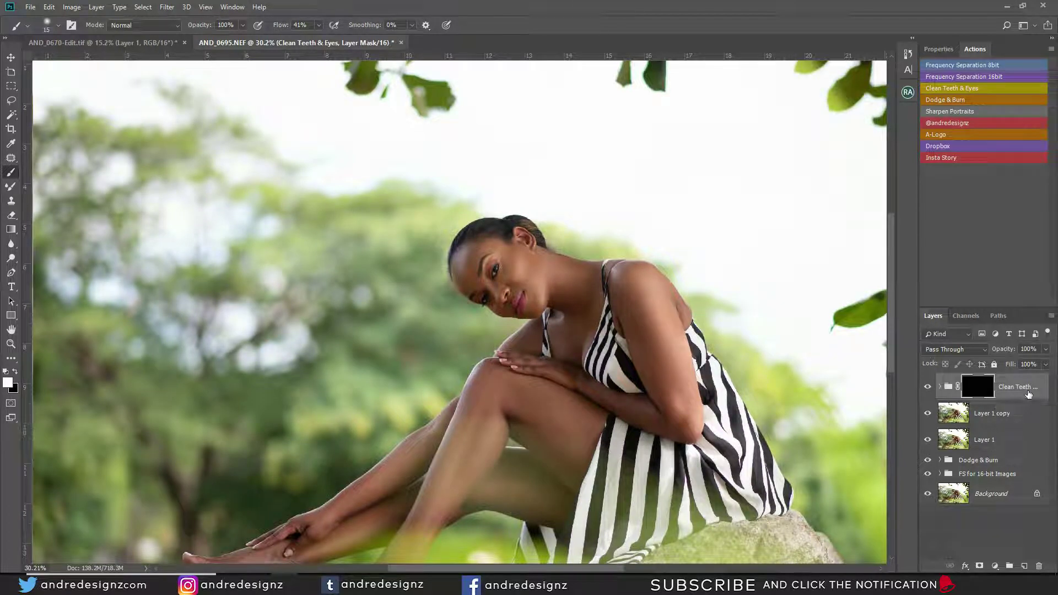
key(ctrl+shift+alt+e)
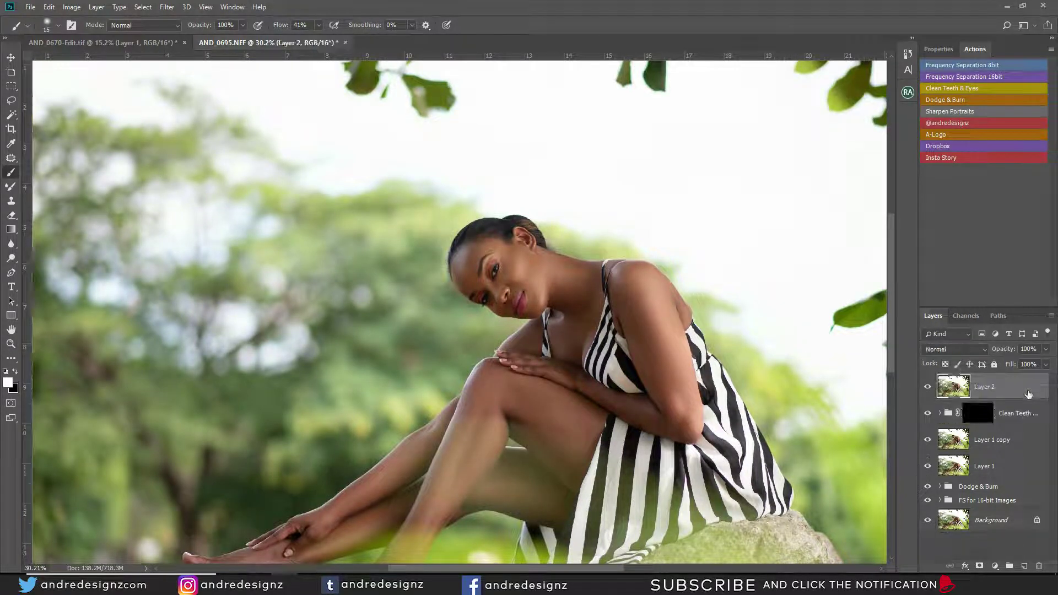
key(ctrl+j)
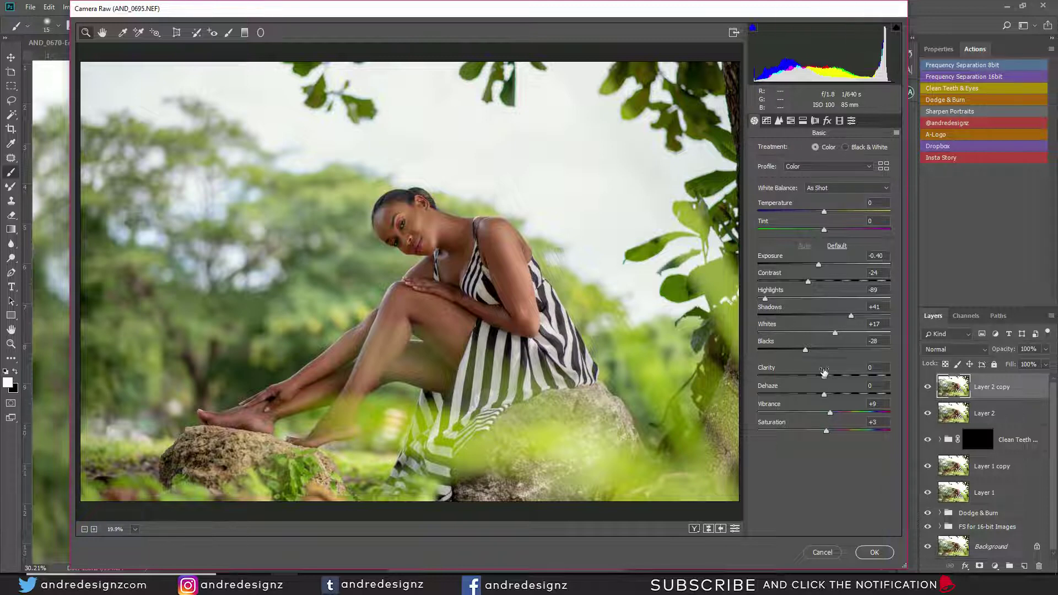
- In the Camera Raw filter, set Shadows to +54, Dehaze to +17, Contrast to -8 and Exposure to -0.25
mouse_move(852, 315)
mouse_down()
mouse_move(874, 320)
mouse_move(859, 316)
mouse_up()
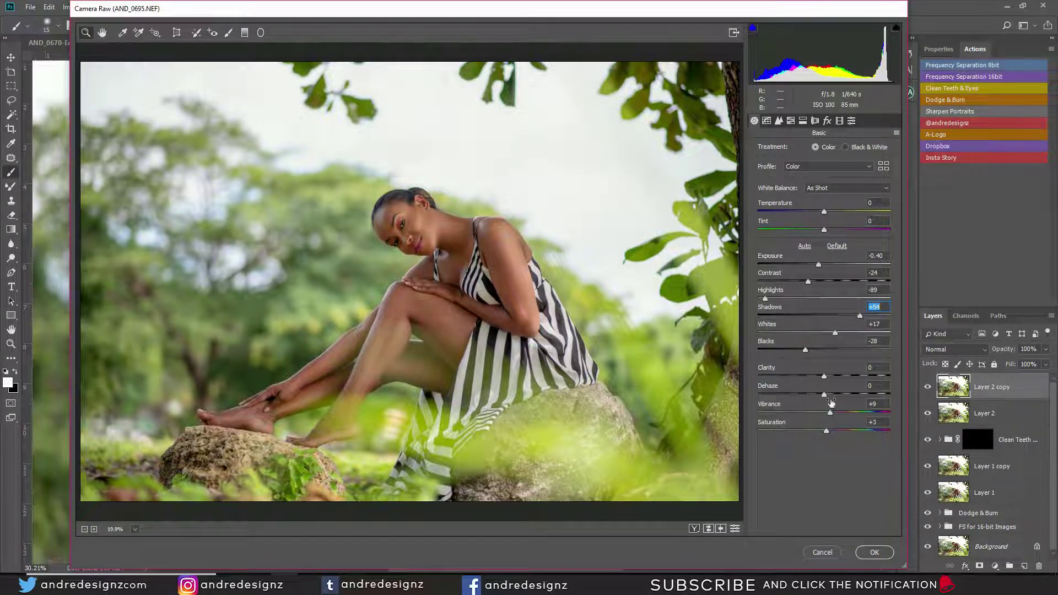
mouse_move(824, 396)
mouse_down()
mouse_move(848, 398)
mouse_move(835, 396)
mouse_up()
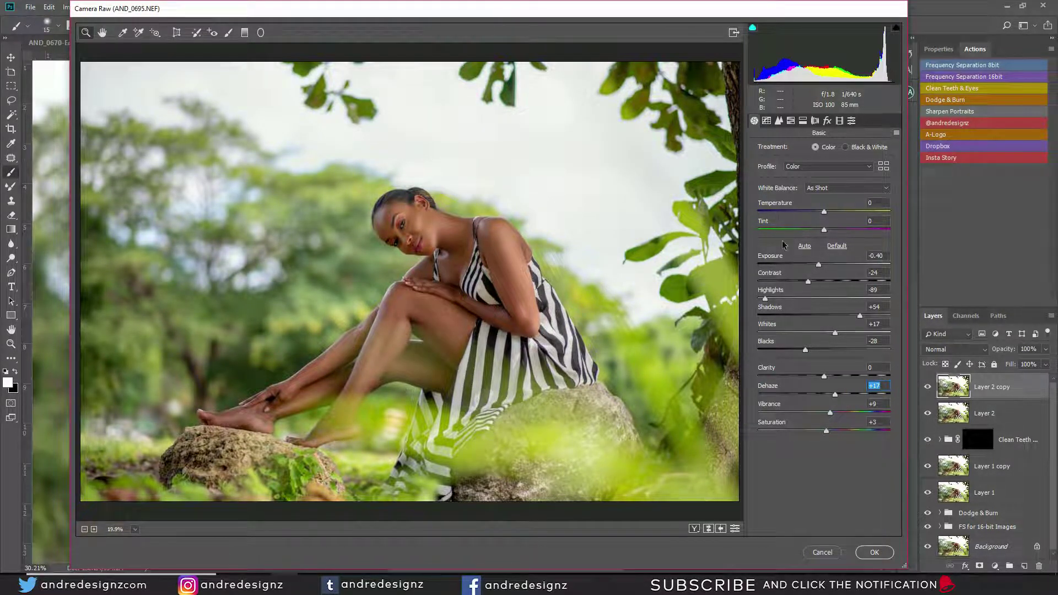
drag(810, 281, 821, 283)
click(822, 264)
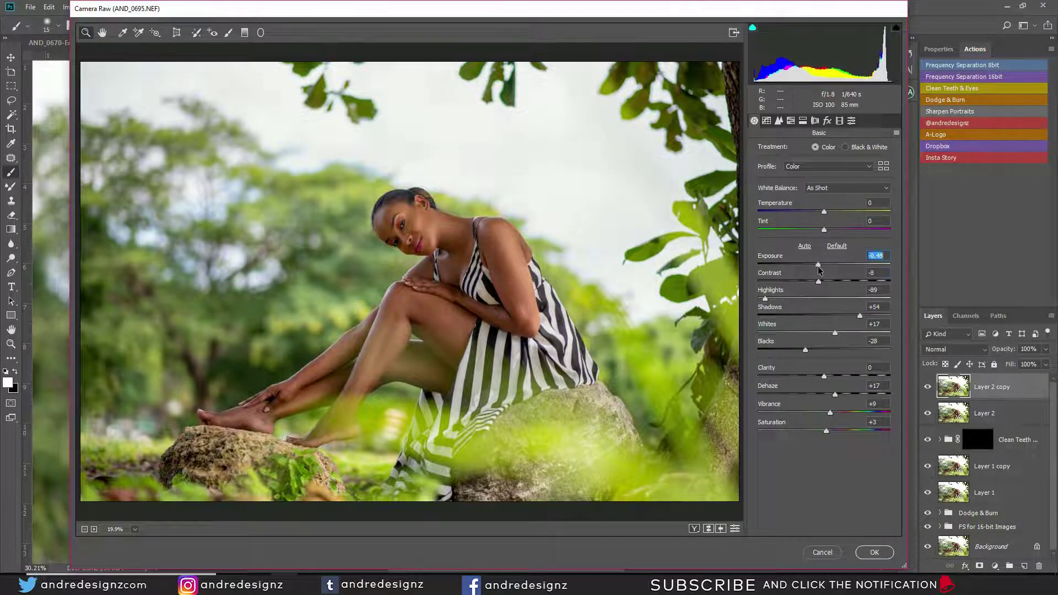
drag(822, 269, 821, 269)
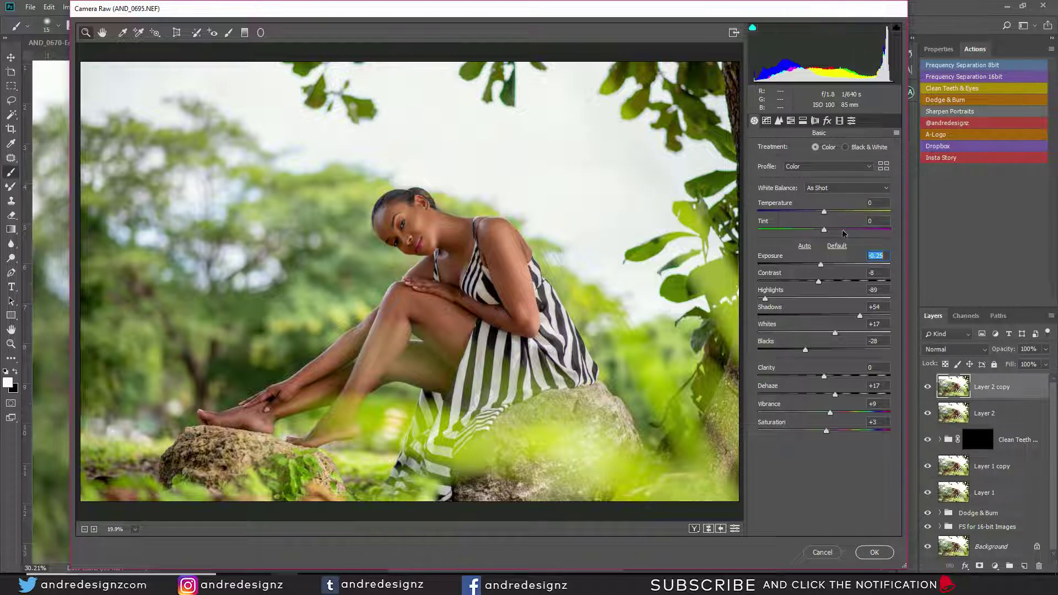
- Shift the Greens hue in the HSL adjustments and apply the Camera Raw filter
click(791, 121)
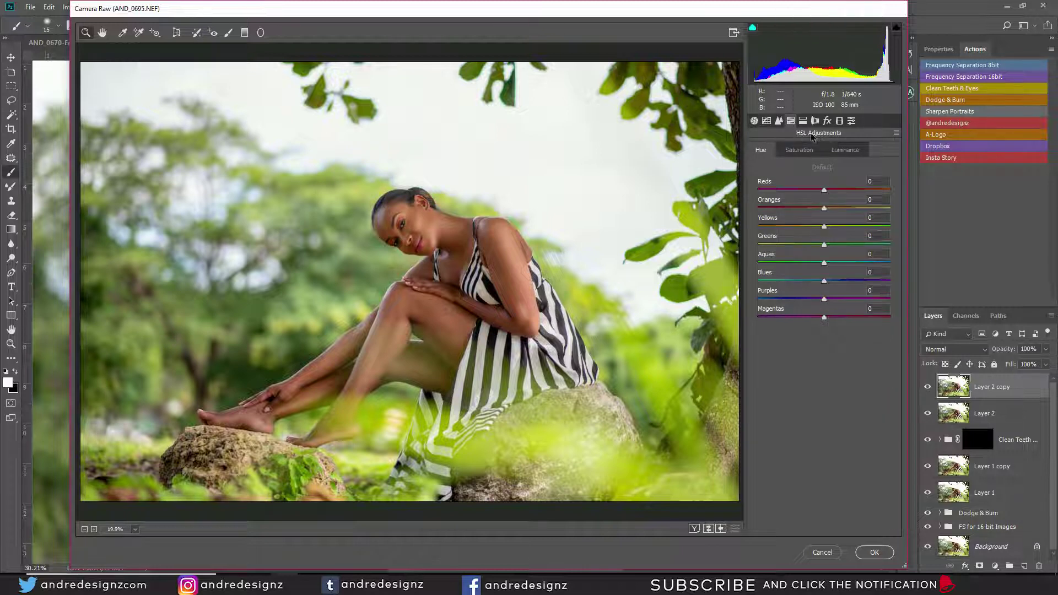
drag(824, 245, 799, 233)
click(875, 553)
- Compare the whole photo with and without the Camera Raw adjustments on the duplicated layer
scroll(575, 309, down, 5)
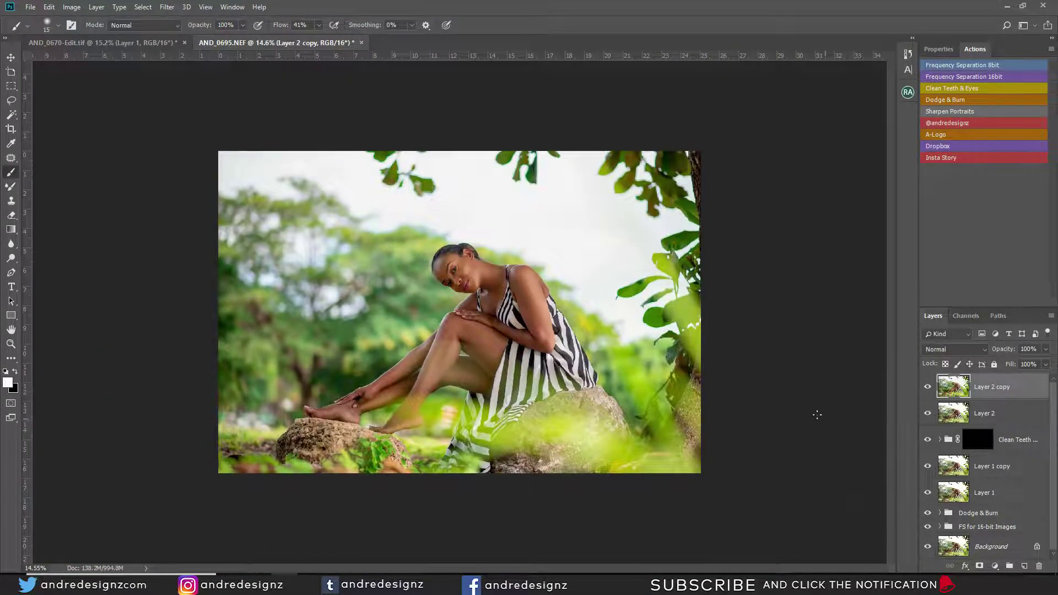
click(929, 388)
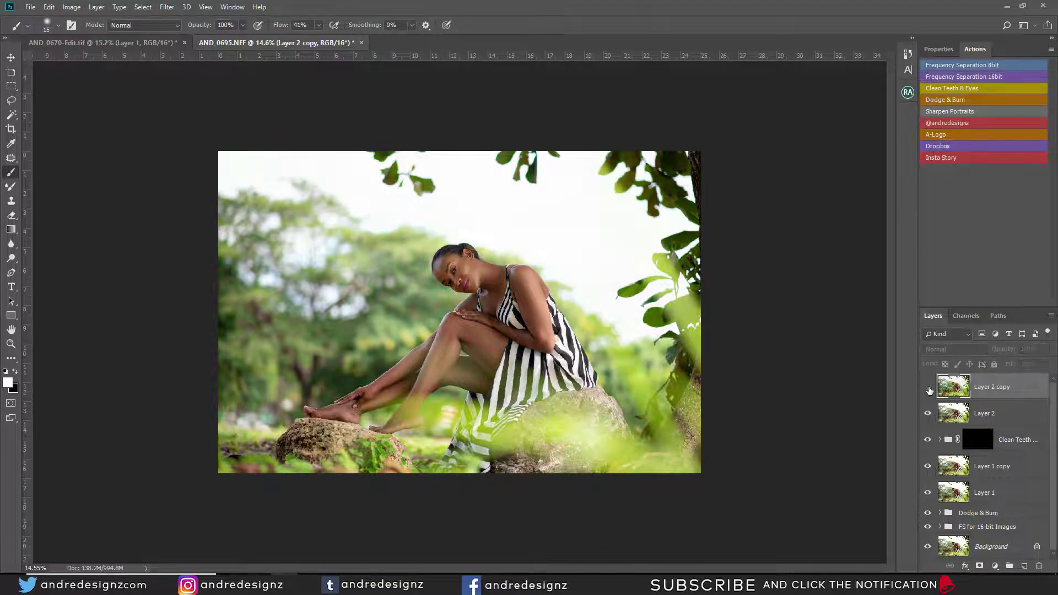
click(929, 388)
click(929, 387)
click(929, 388)
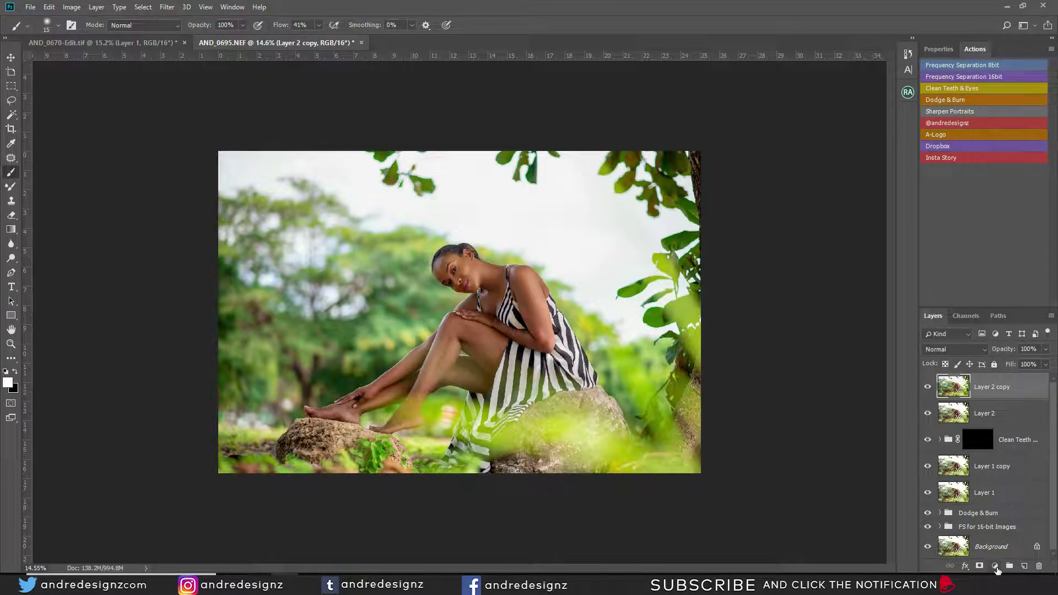
- Add a Color Balance adjustment layer and set the Yellow-Blue value of its Shadows tone to 3
click(996, 567)
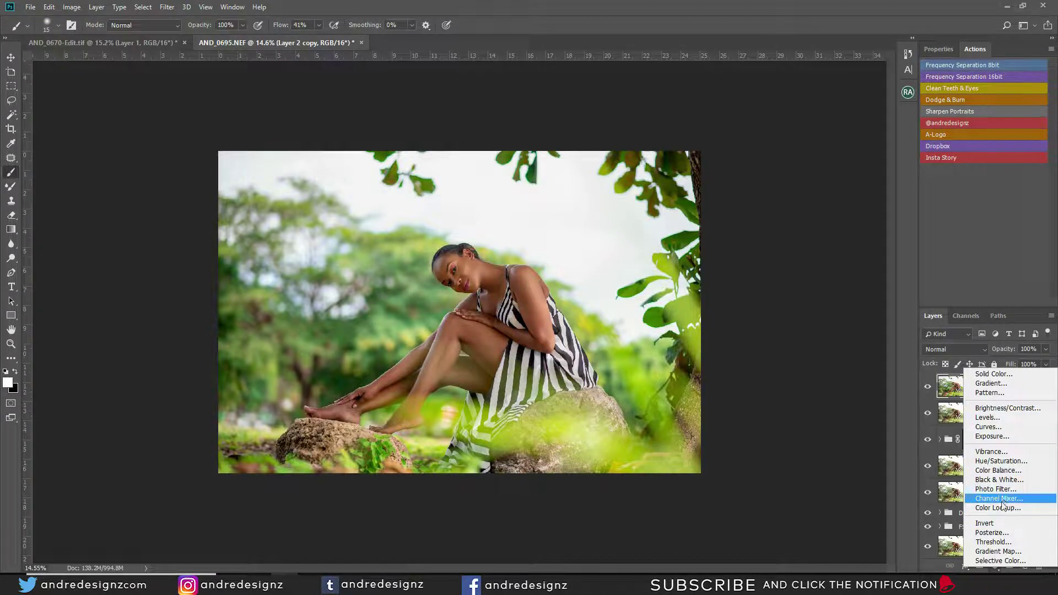
click(999, 470)
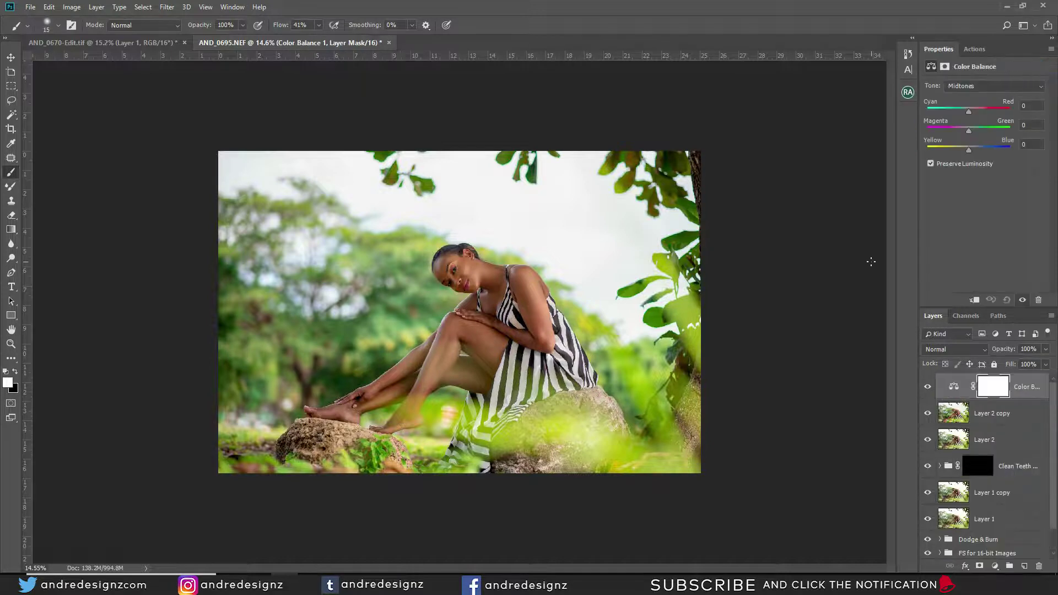
click(966, 87)
click(965, 97)
text(5)
text(3)
- Add a Color Lookup adjustment layer and lower its opacity to 37%
click(995, 567)
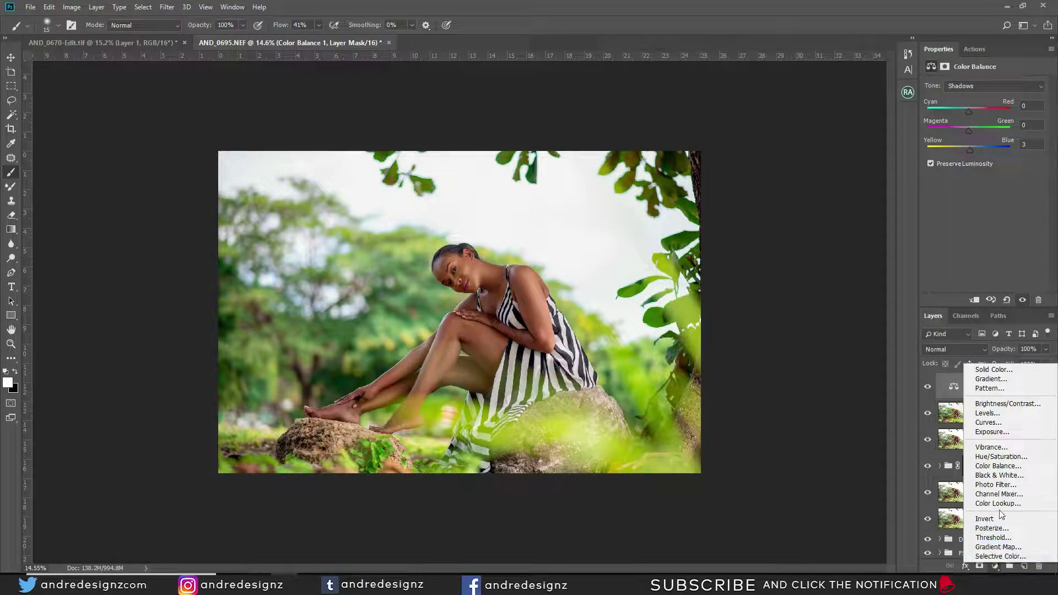
click(1008, 505)
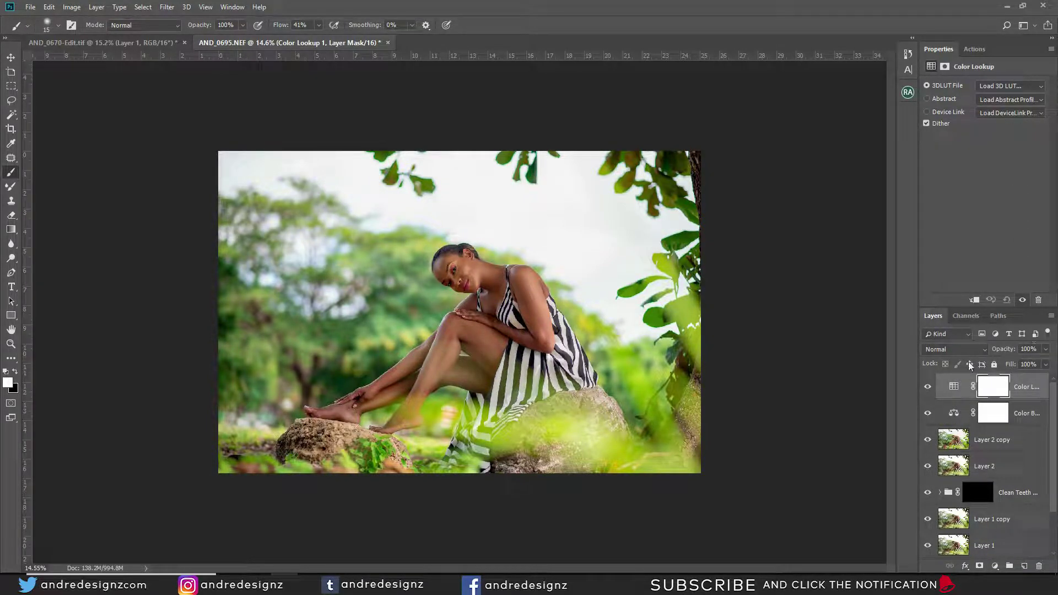
drag(985, 323, 984, 333)
click(1014, 364)
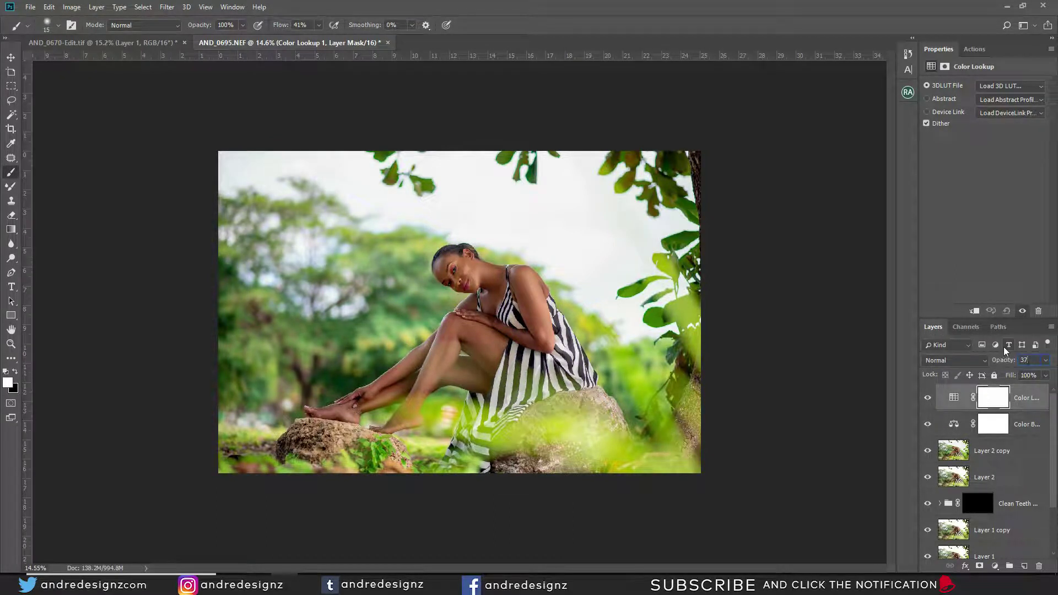
click(993, 397)
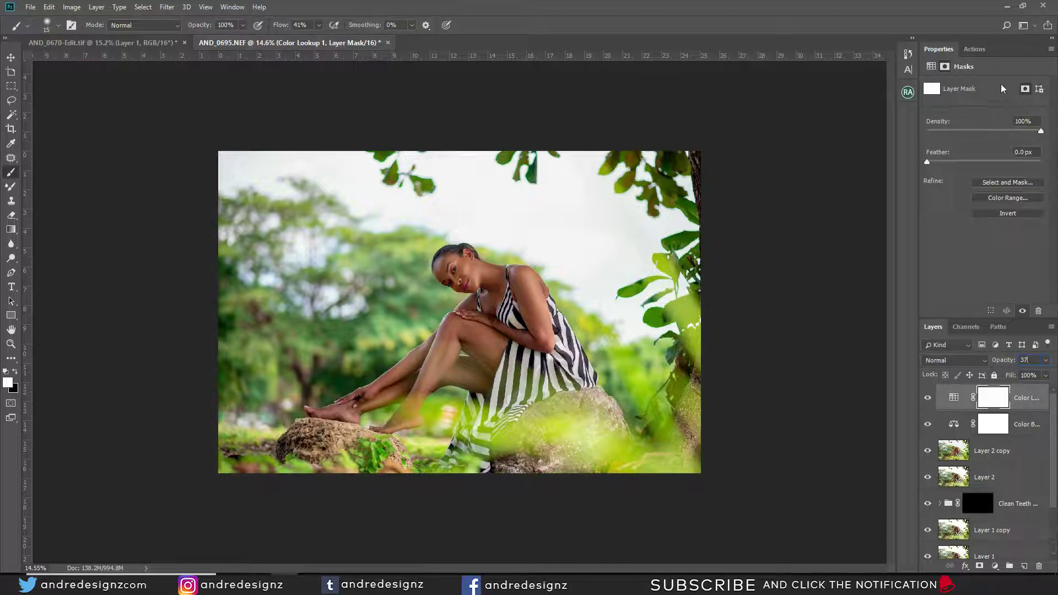
right_click(975, 393)
click(1020, 401)
- Go through the 3D LUT presets of the Color Lookup layer and settle on Fuji ETERNA 250D
click(954, 398)
click(1004, 84)
click(1006, 85)
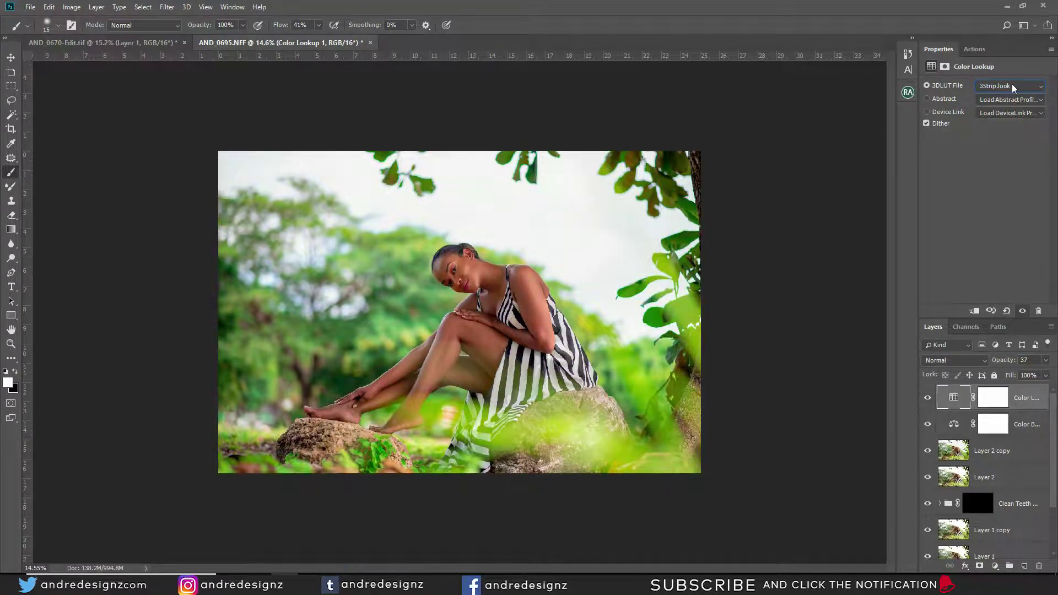
key(Down)
key(Down)
key(Down)
key(Down)
key(Down)
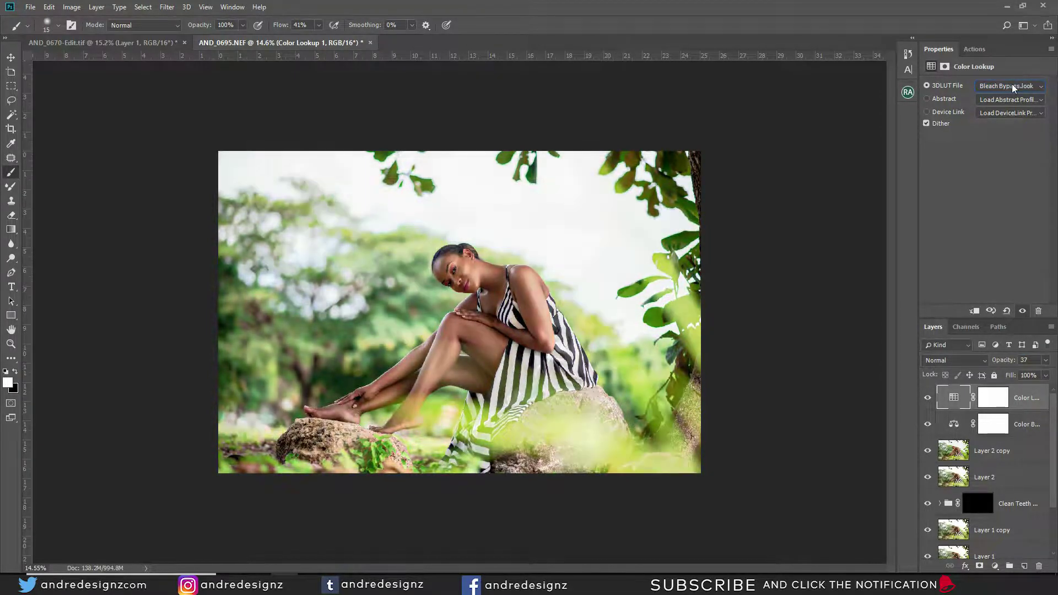
key(Down)
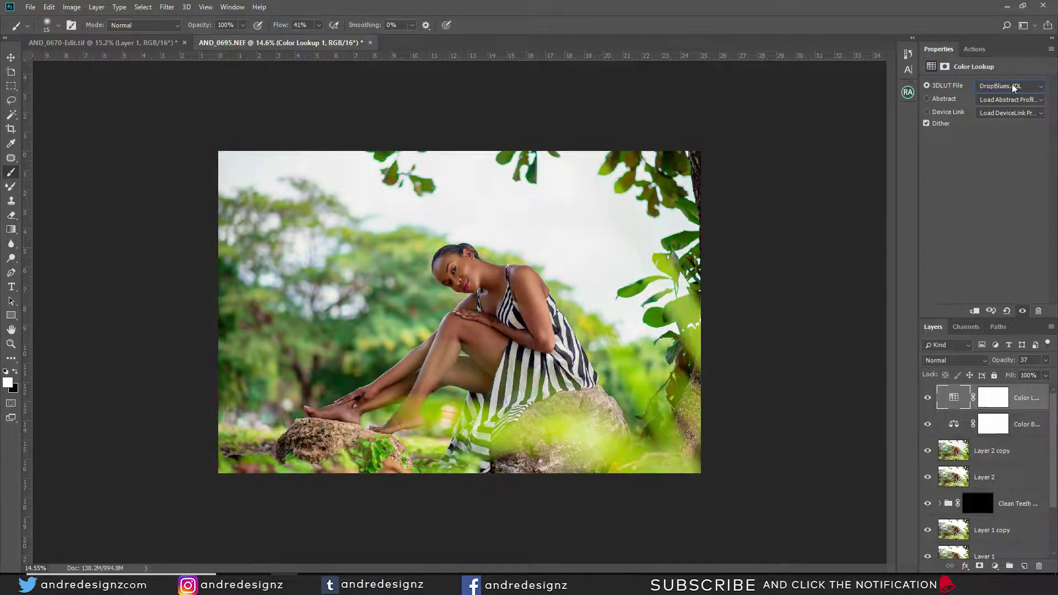
key(Down)
key(Down)
key(Down)
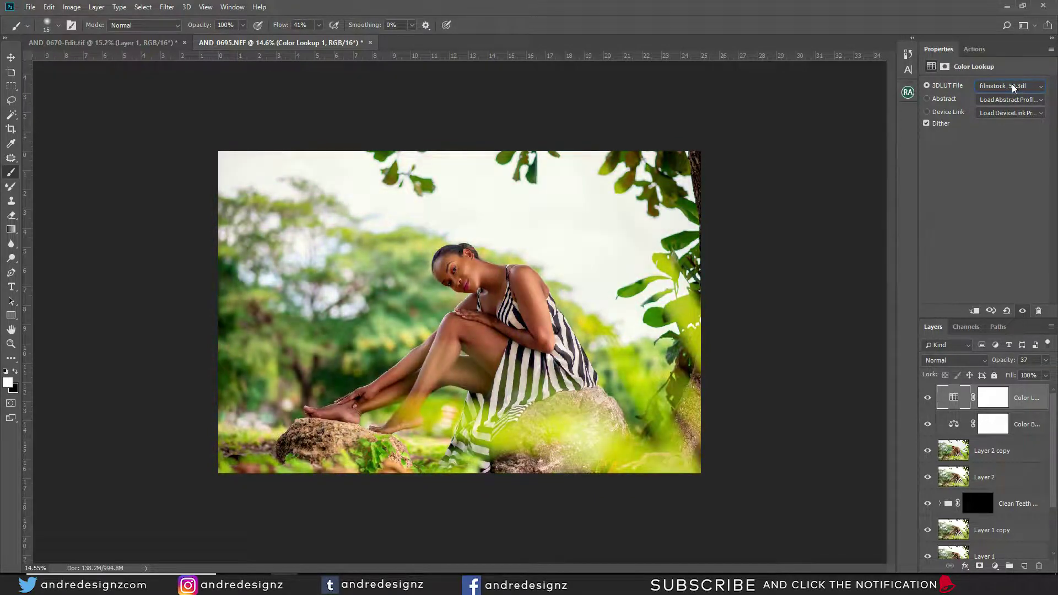
key(Down)
key(Down)
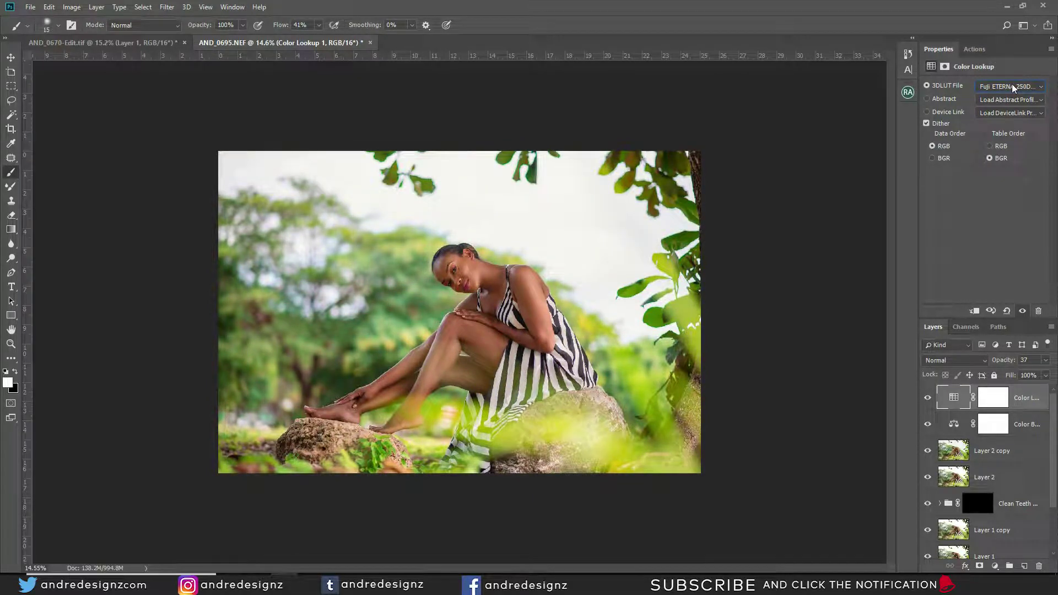
key(Up)
key(Up)
- Combine all layers and groups above the Background into a single group
scroll(1015, 496, down, 1)
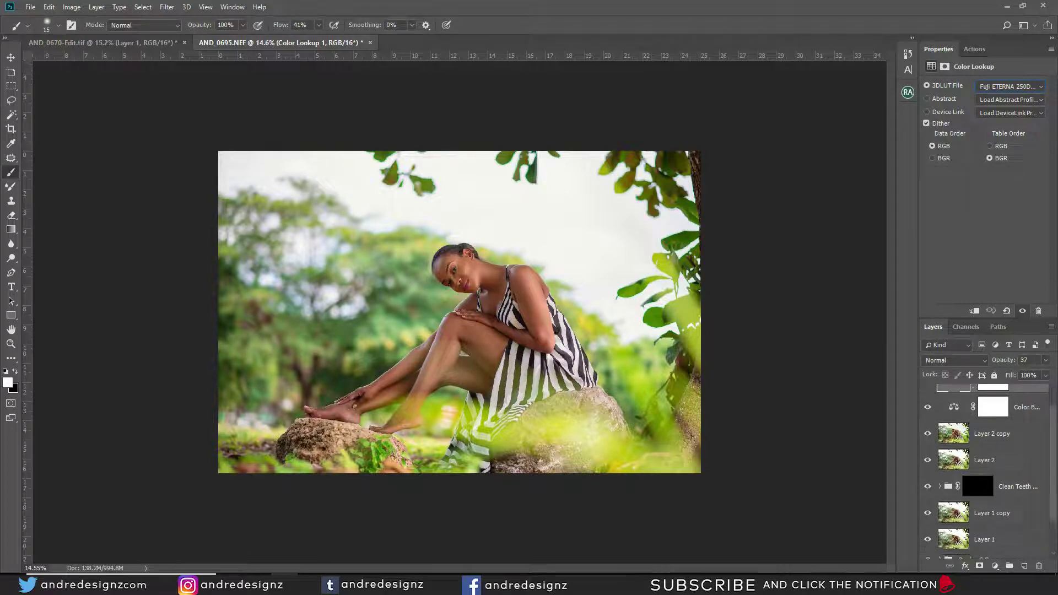
shift+click(1003, 515)
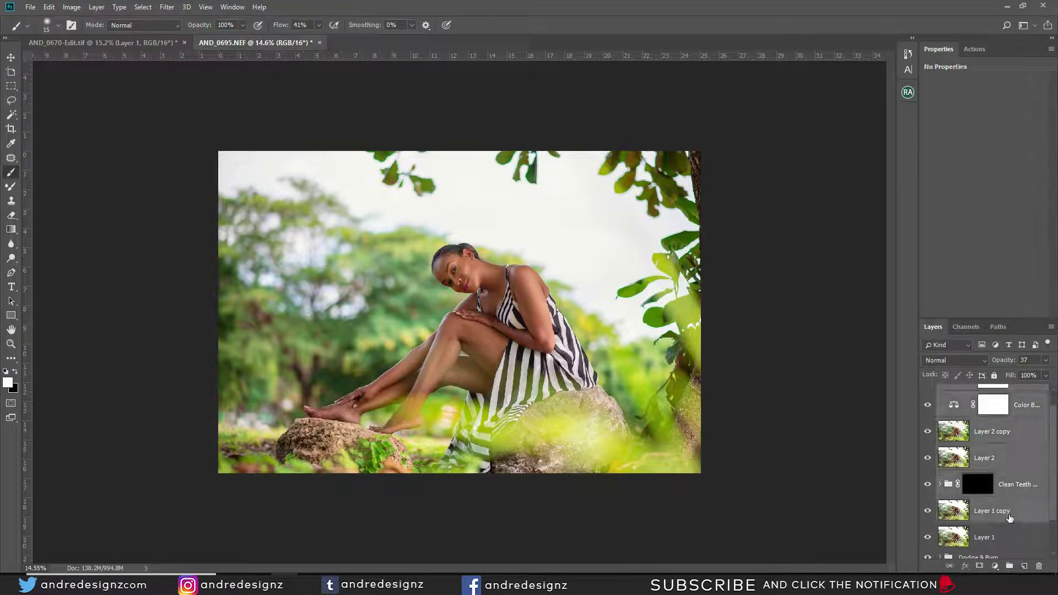
scroll(1054, 501, down, 1)
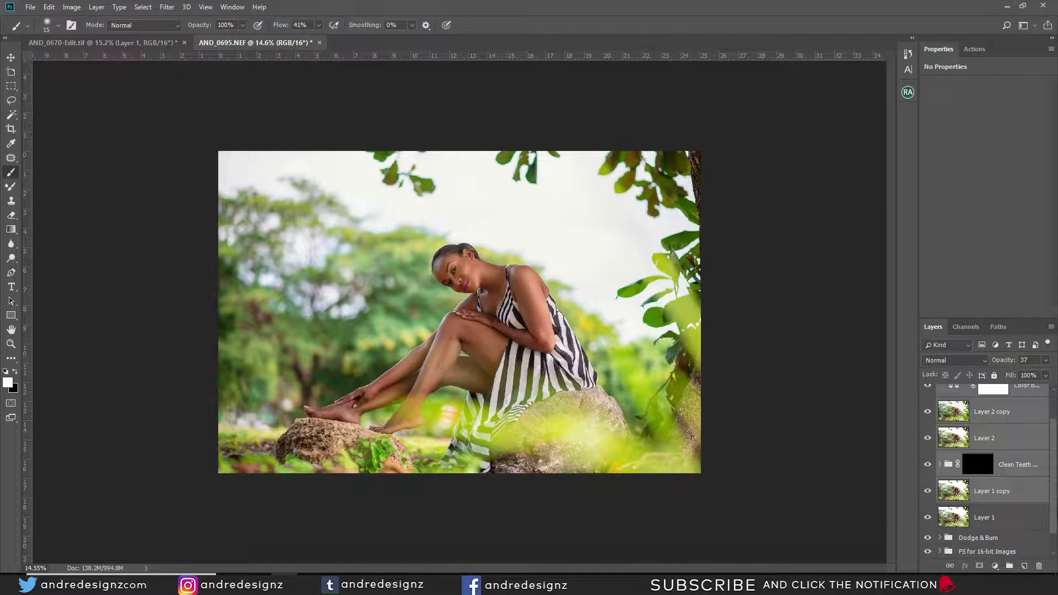
scroll(1054, 513, down, 1)
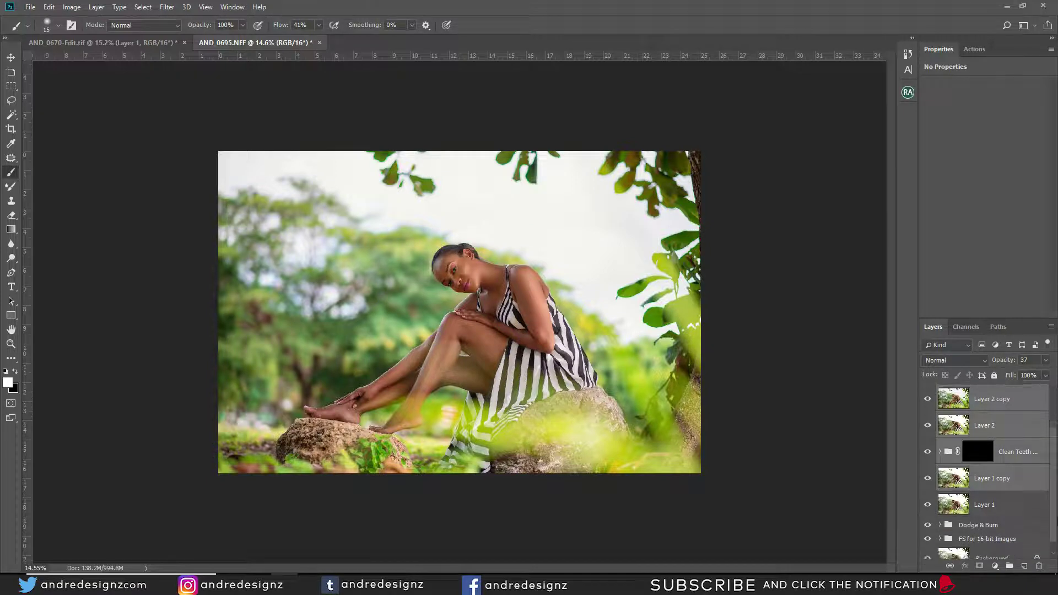
shift+click(1009, 542)
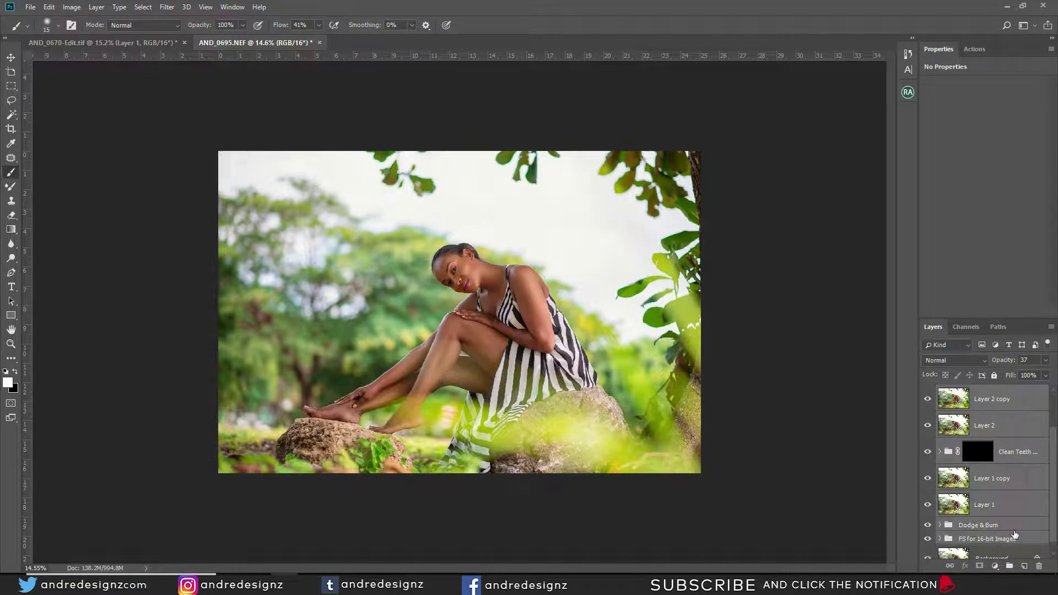
key(ctrl+g)
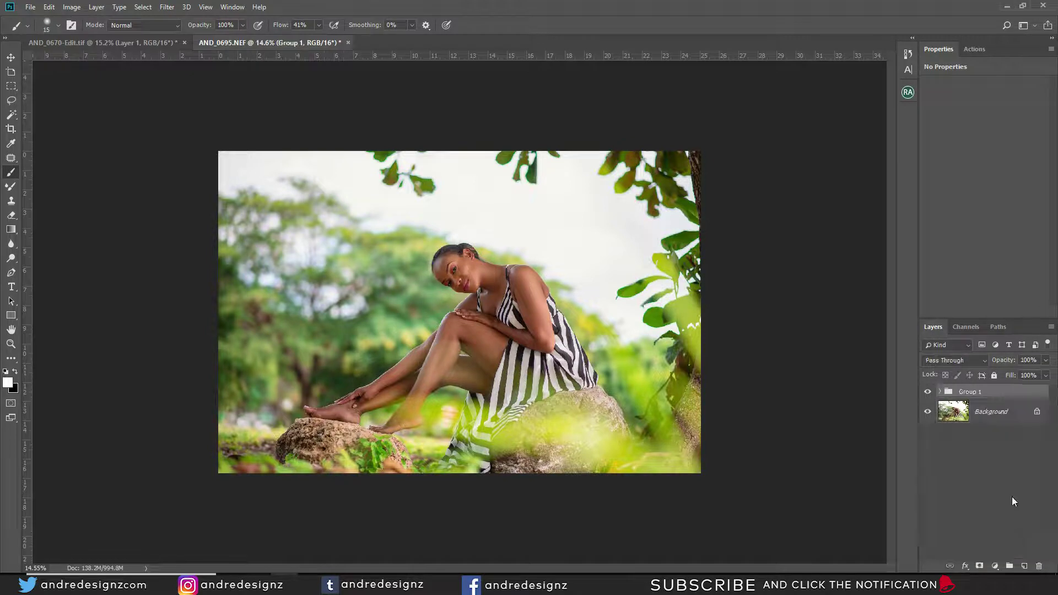
- Compare the original photo with the finished edit by toggling the visibility of the whole group
click(928, 392)
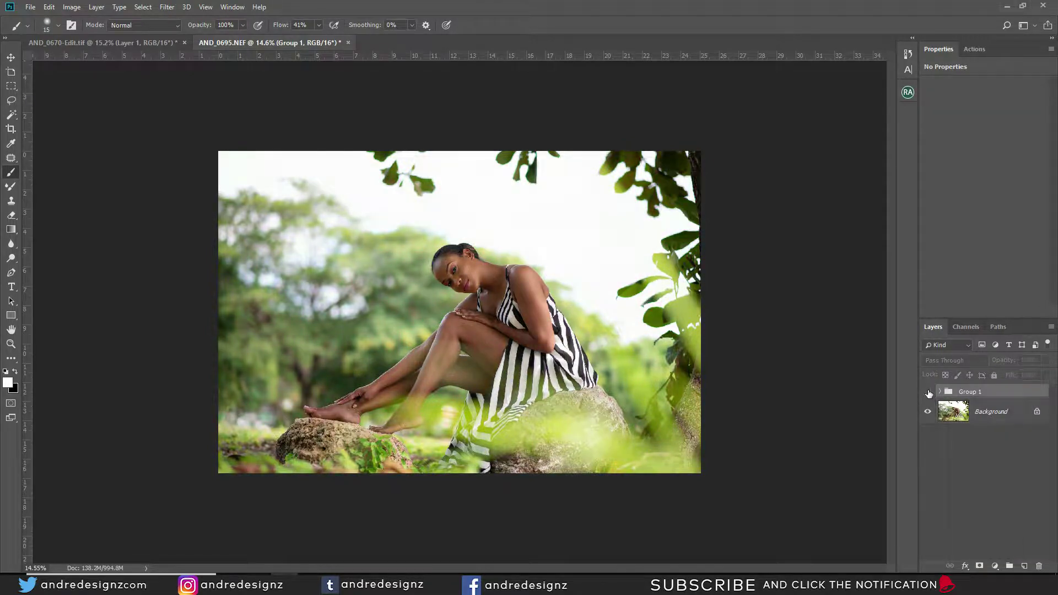
scroll(623, 349, up, 4)
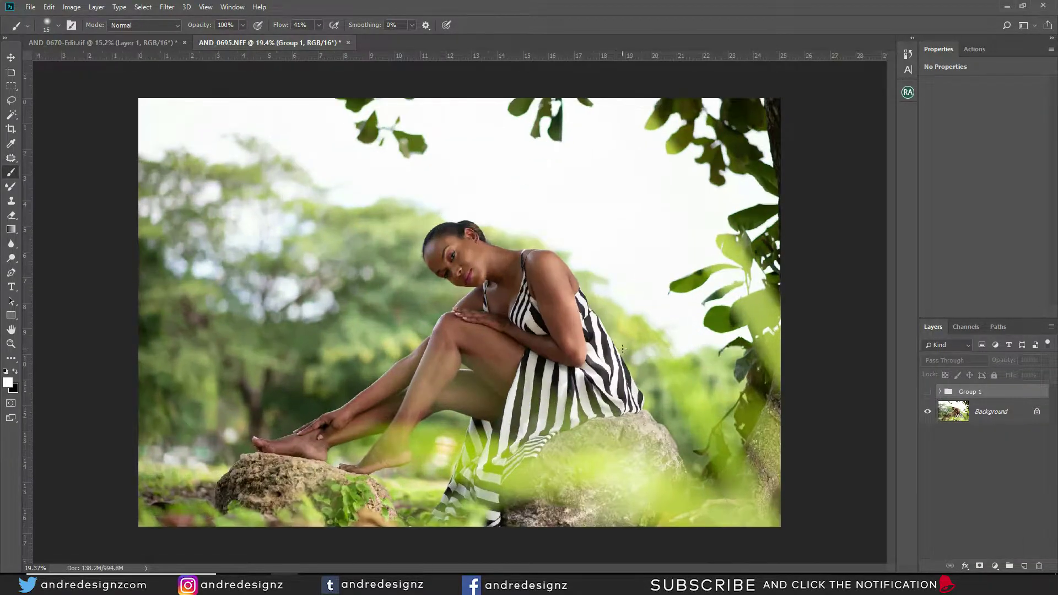
click(928, 392)
click(928, 392)
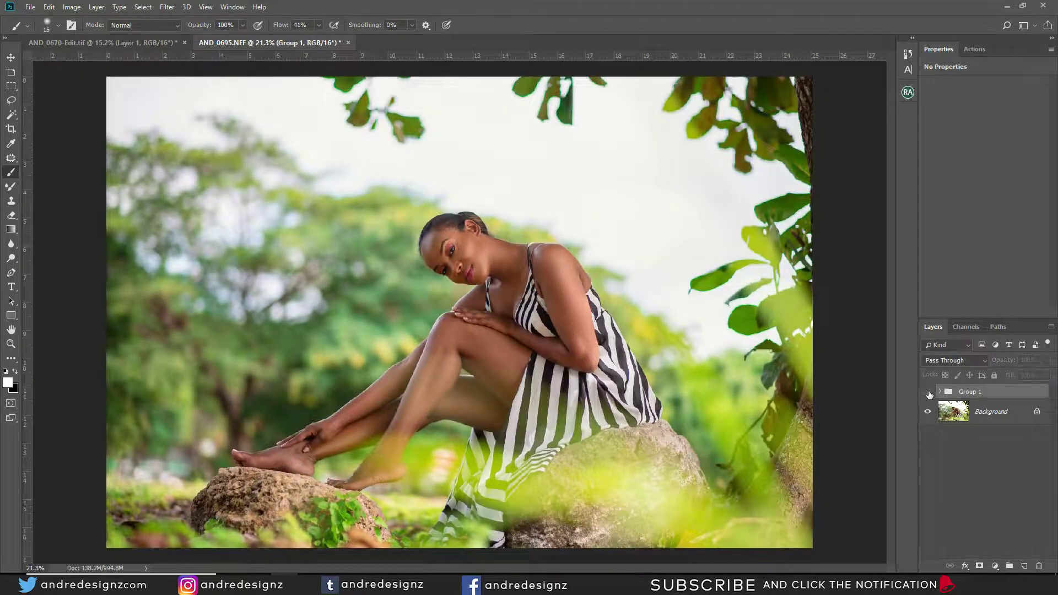
click(928, 393)
click(929, 392)
click(929, 392)
click(928, 391)
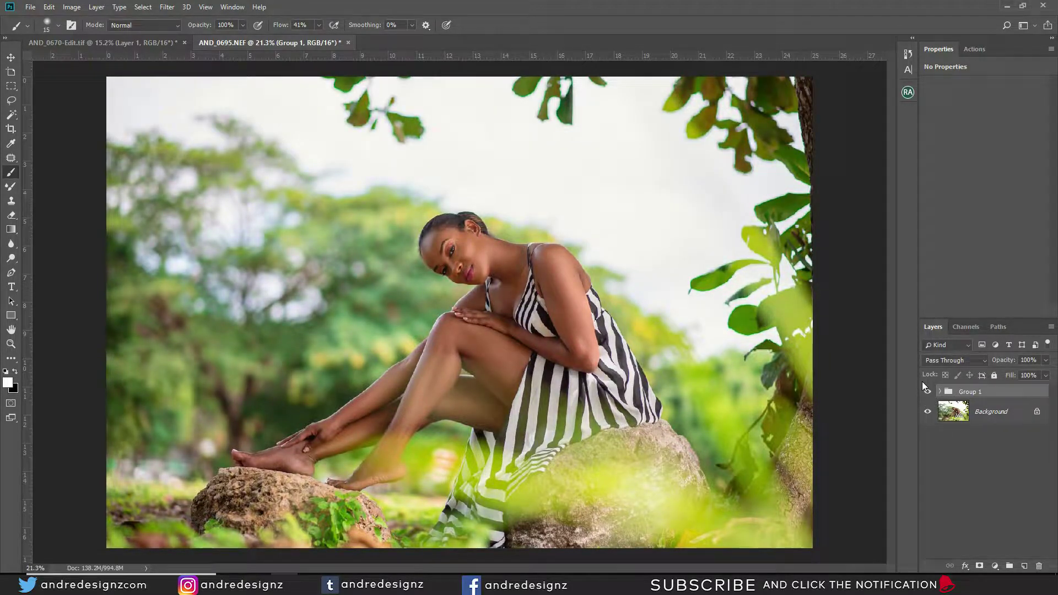